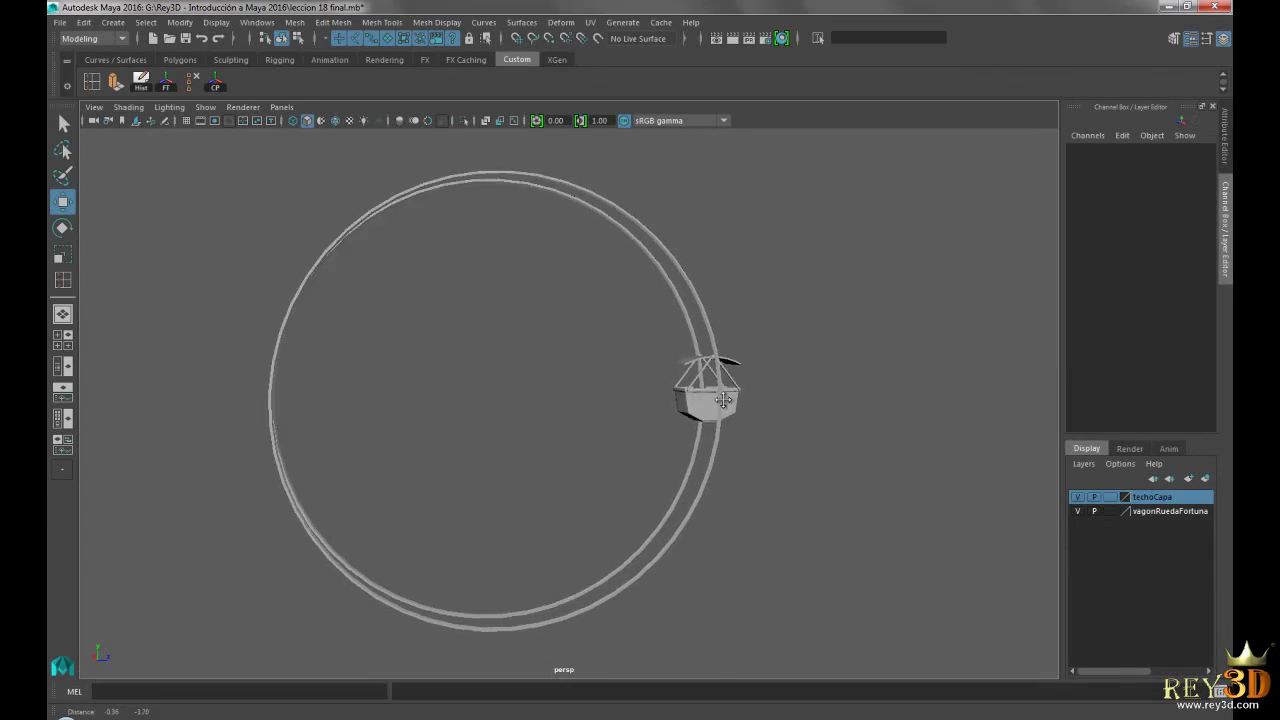
Orbit around the ferris wheel and compare it with the reference photo.
{"action": "left_click_drag", "start_coordinate": [525, 364], "coordinate": [632, 399], "text": "alt"}
{"action": "scroll", "coordinate": [633, 399], "scroll_direction": "up", "scroll_amount": 5}
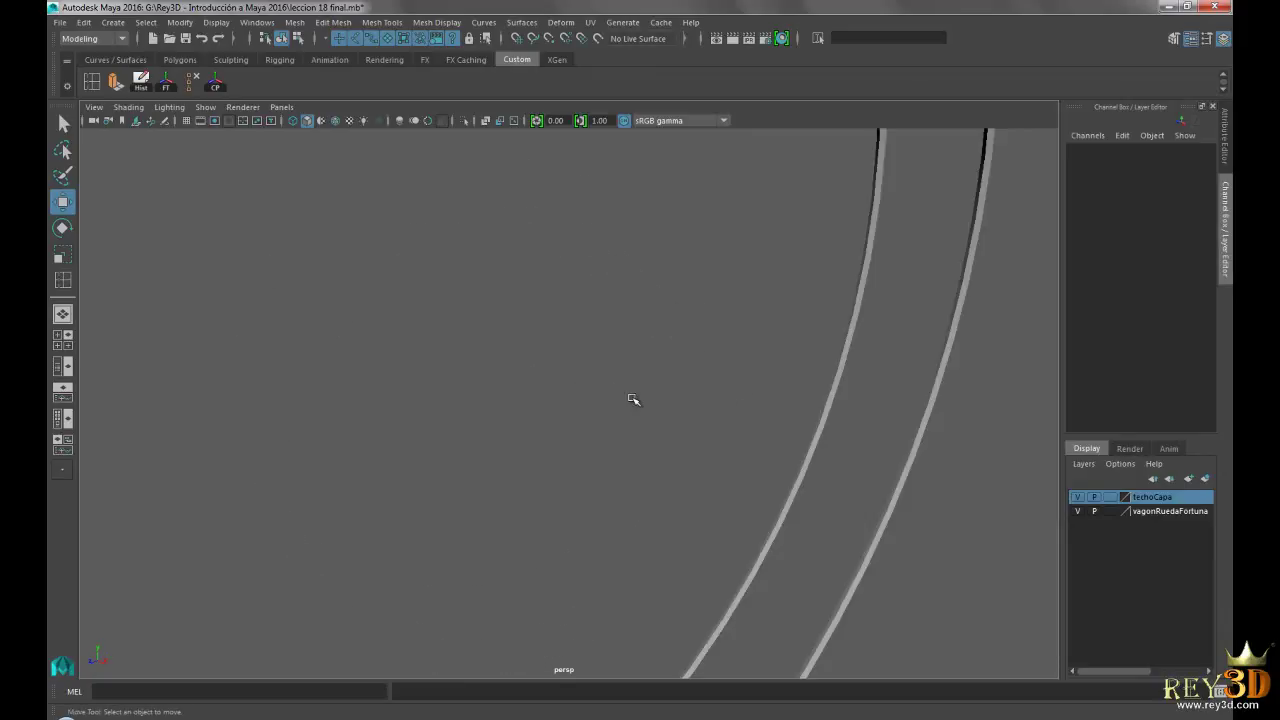
{"action": "scroll", "coordinate": [703, 419], "scroll_direction": "down", "scroll_amount": 5}
{"action": "mouse_move", "coordinate": [551, 374]}
{"action": "left_mouse_down", "text": "alt"}
{"action": "mouse_move", "coordinate": [500, 357]}
{"action": "mouse_move", "coordinate": [514, 351]}
{"action": "left_mouse_up", "text": "alt"}
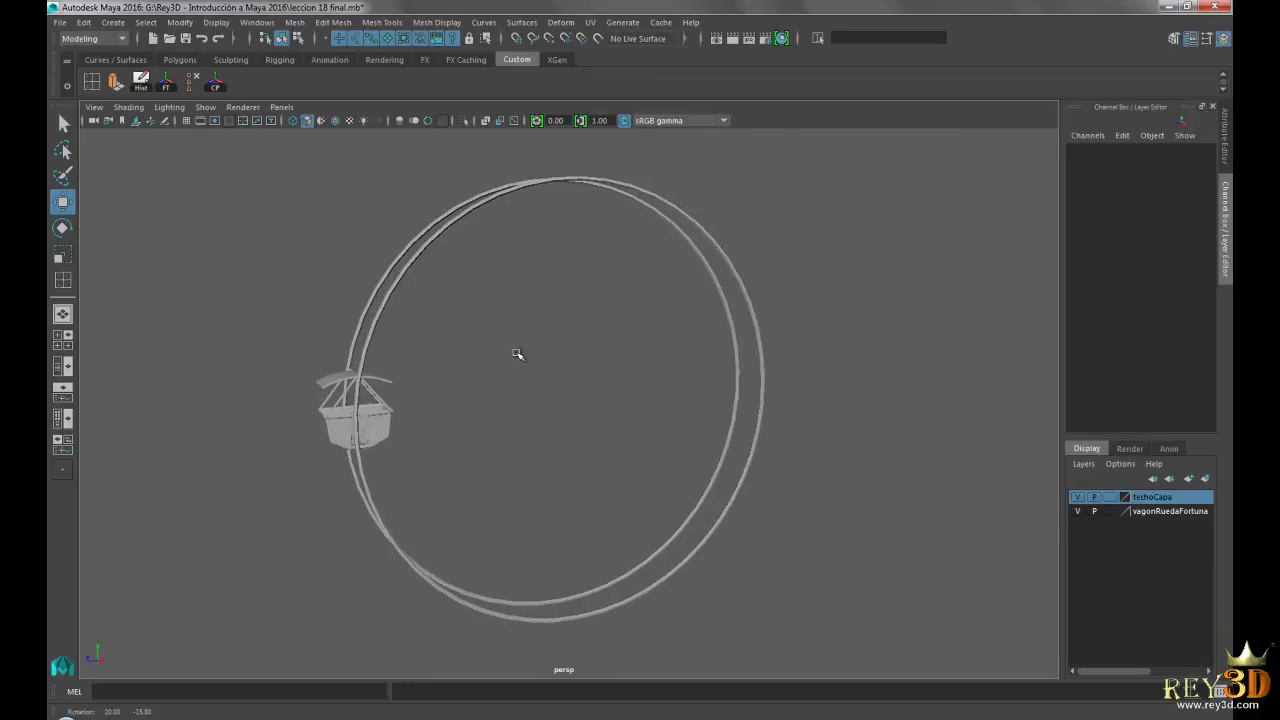
{"action": "scroll", "coordinate": [587, 395], "scroll_direction": "up", "scroll_amount": 1}
{"action": "mouse_move", "coordinate": [587, 395]}
{"action": "left_mouse_down", "text": "alt"}
{"action": "mouse_move", "coordinate": [600, 357]}
{"action": "mouse_move", "coordinate": [634, 366]}
{"action": "mouse_move", "coordinate": [590, 369]}
{"action": "mouse_move", "coordinate": [614, 334]}
{"action": "mouse_move", "coordinate": [606, 377]}
{"action": "mouse_move", "coordinate": [640, 386]}
{"action": "mouse_move", "coordinate": [615, 395]}
{"action": "left_mouse_up", "text": "alt"}
{"action": "key", "text": "alt+Tab"}
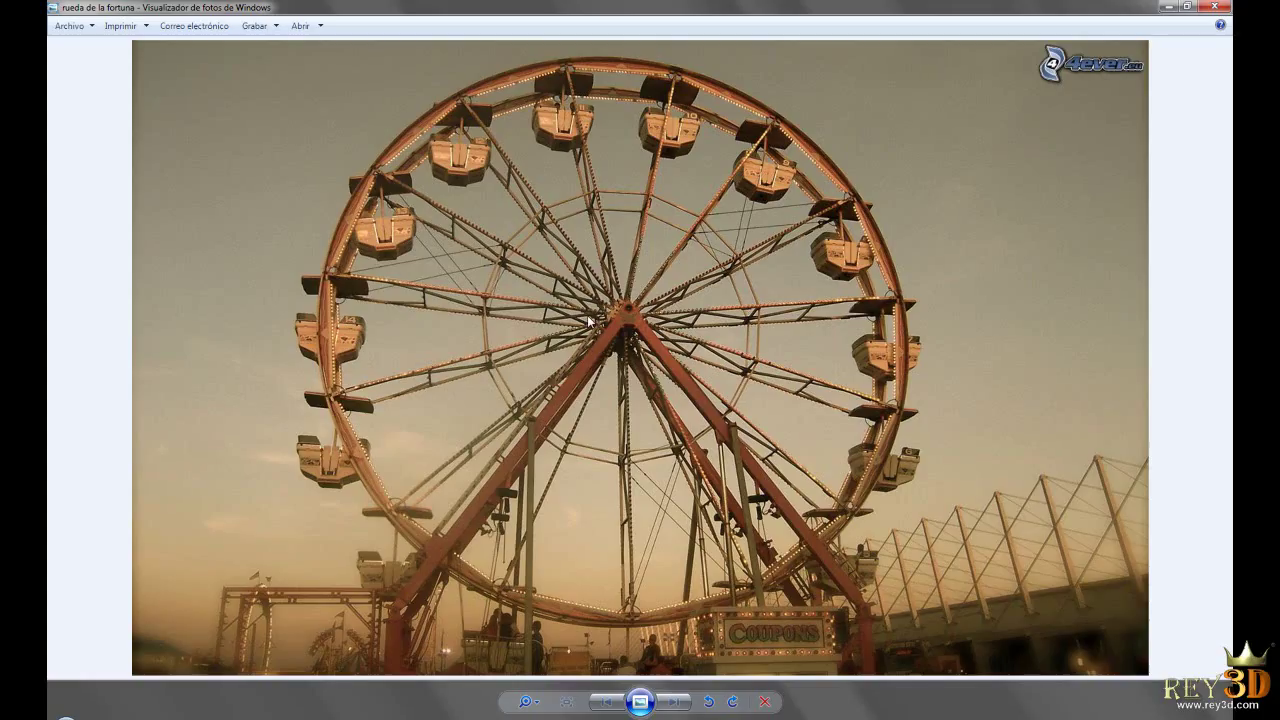
{"action": "key", "text": "alt+Tab"}
Set pTorus1's polyTorus1 Section Radius from 0.01 to 0.02.
{"action": "left_click", "coordinate": [356, 265]}
{"action": "mouse_move", "coordinate": [471, 394]}
{"action": "left_mouse_down", "text": "alt"}
{"action": "mouse_move", "coordinate": [603, 397]}
{"action": "mouse_move", "coordinate": [437, 394]}
{"action": "mouse_move", "coordinate": [600, 415]}
{"action": "left_mouse_up", "text": "alt"}
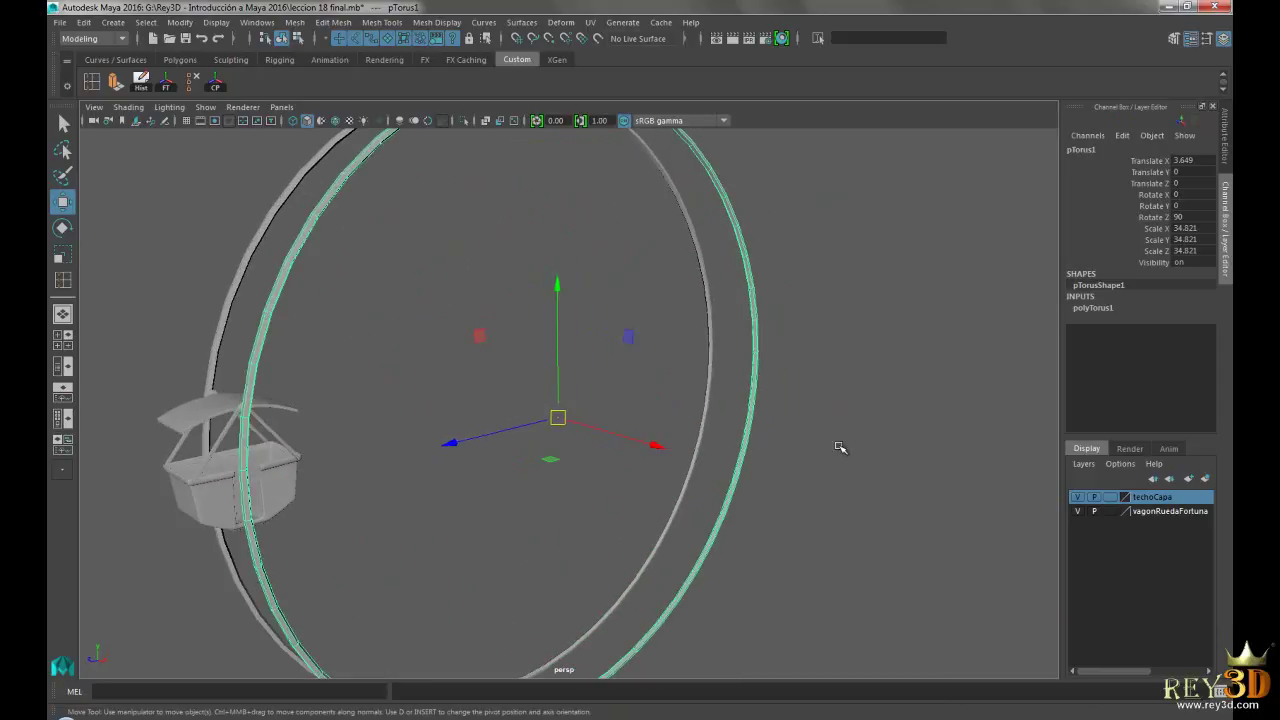
{"action": "left_click", "coordinate": [1088, 309]}
{"action": "mouse_move", "coordinate": [748, 377]}
{"action": "left_mouse_down", "text": "alt"}
{"action": "mouse_move", "coordinate": [780, 360]}
{"action": "mouse_move", "coordinate": [760, 349]}
{"action": "mouse_move", "coordinate": [574, 391]}
{"action": "mouse_move", "coordinate": [680, 378]}
{"action": "mouse_move", "coordinate": [688, 364]}
{"action": "left_mouse_up", "text": "alt"}
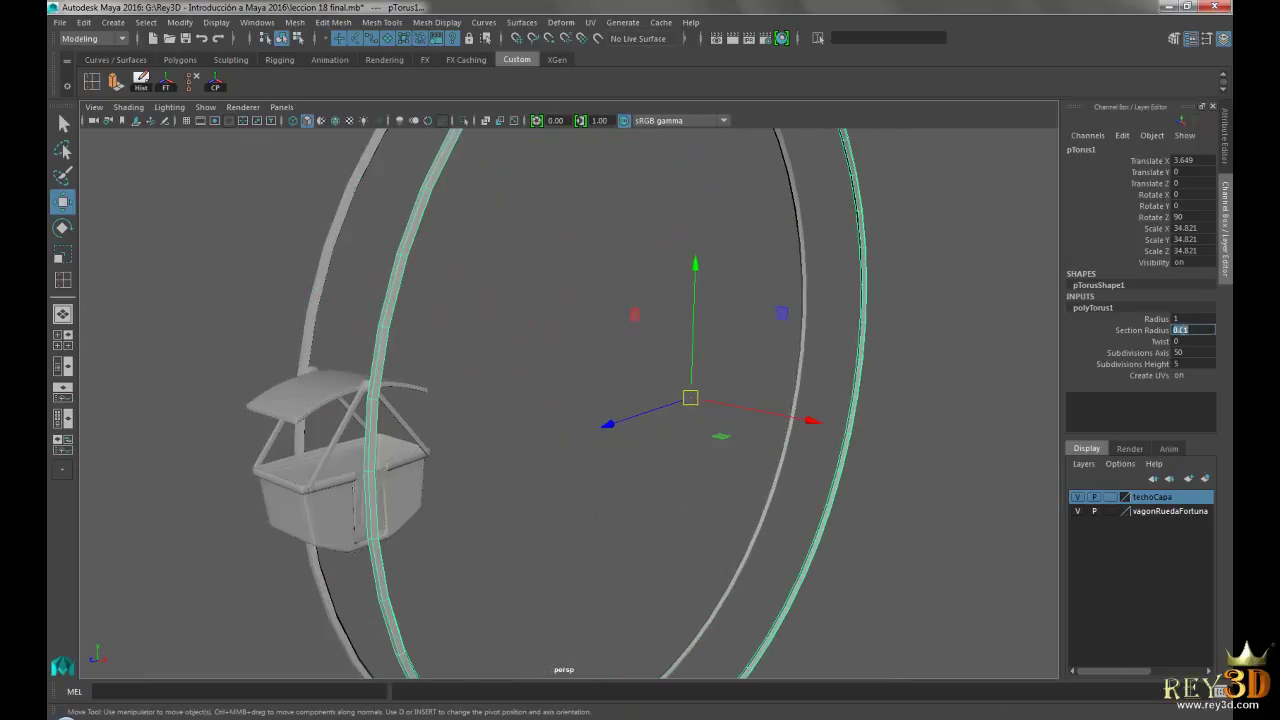
{"action": "key", "text": "Return"}
{"action": "mouse_move", "coordinate": [1012, 359]}
{"action": "left_mouse_down", "text": "alt"}
{"action": "mouse_move", "coordinate": [923, 363]}
{"action": "mouse_move", "coordinate": [600, 251]}
{"action": "mouse_move", "coordinate": [677, 369]}
{"action": "mouse_move", "coordinate": [613, 363]}
{"action": "mouse_move", "coordinate": [646, 354]}
{"action": "mouse_move", "coordinate": [631, 363]}
{"action": "mouse_move", "coordinate": [608, 349]}
{"action": "left_mouse_up", "text": "alt"}
{"action": "left_click", "coordinate": [600, 251]}
{"action": "right_click_drag", "start_coordinate": [608, 349], "coordinate": [767, 405], "text": "alt"}
{"action": "left_click_drag", "start_coordinate": [767, 405], "coordinate": [545, 383], "text": "alt"}
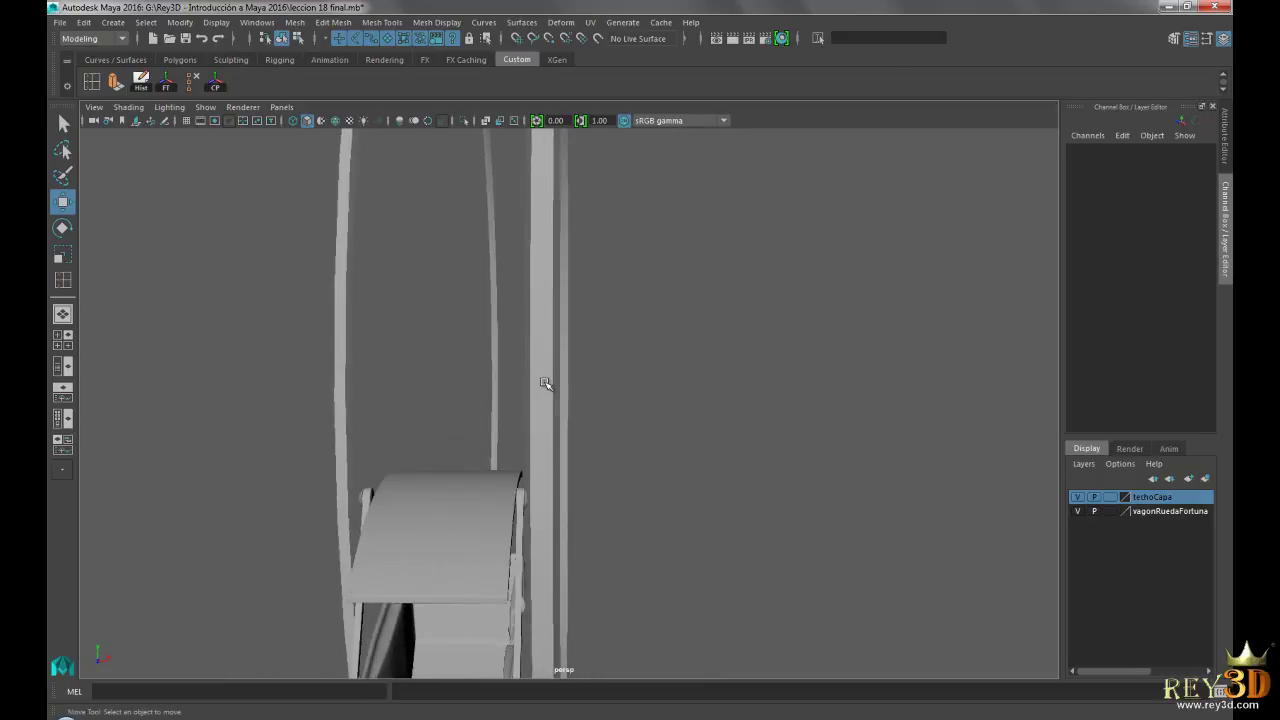
Slide the first rim pTorus1 outward to Translate X 3.978.
{"action": "left_click", "coordinate": [545, 368]}
{"action": "left_click_drag", "start_coordinate": [600, 466], "coordinate": [634, 449], "text": "alt"}
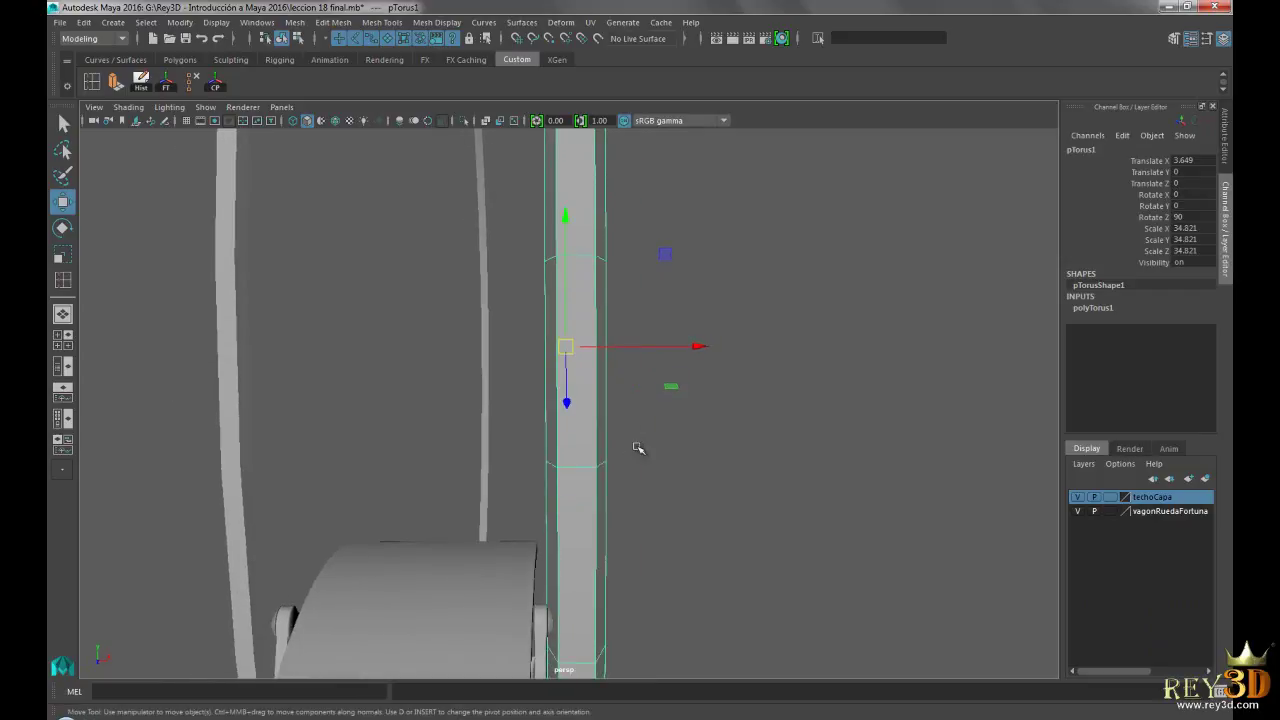
{"action": "mouse_move", "coordinate": [696, 344]}
{"action": "left_mouse_down"}
{"action": "mouse_move", "coordinate": [752, 471]}
{"action": "mouse_move", "coordinate": [700, 466]}
{"action": "mouse_move", "coordinate": [763, 471]}
{"action": "mouse_move", "coordinate": [437, 383]}
{"action": "left_mouse_up"}
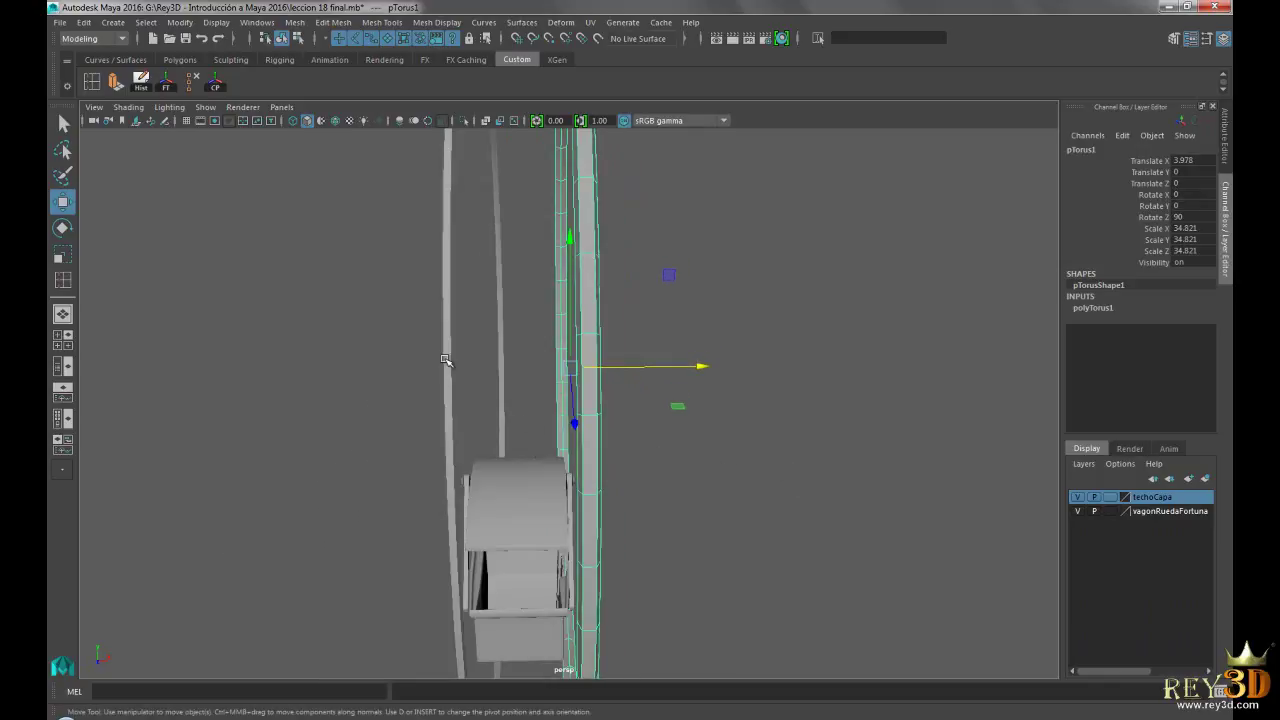
Select the second rim pTorus2 and move it to the cabin's other side.
{"action": "left_click", "coordinate": [446, 360]}
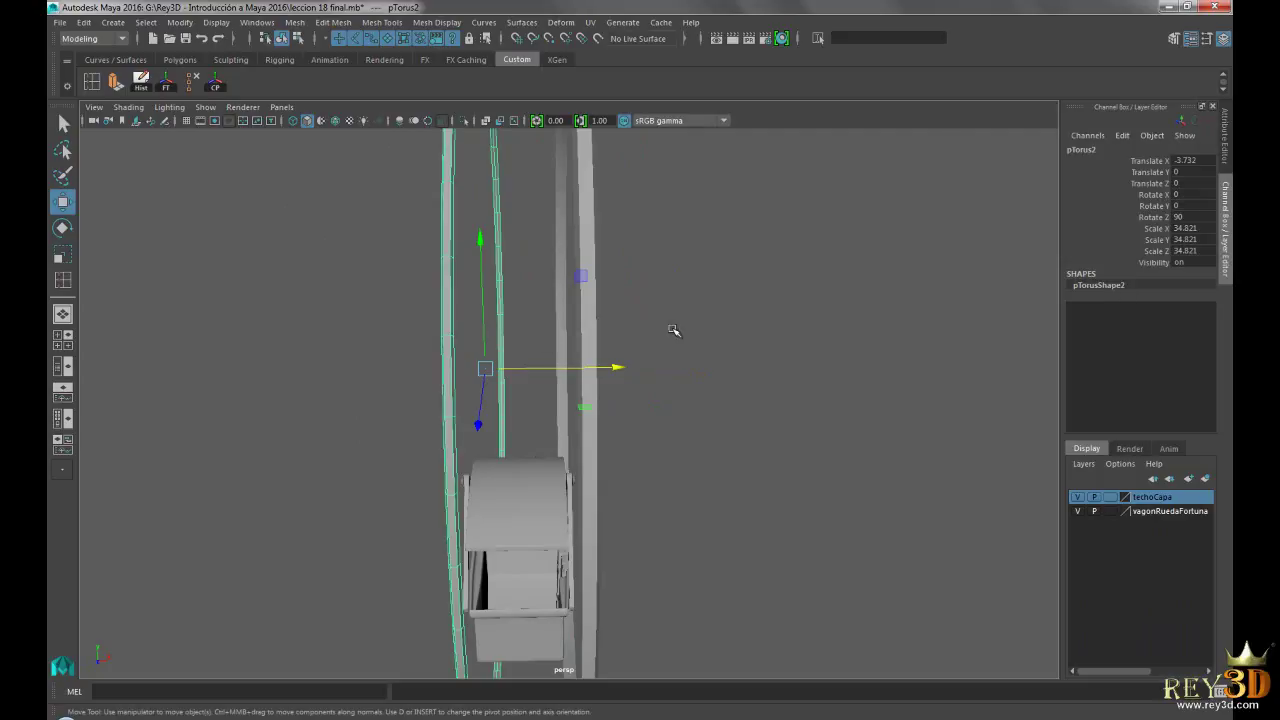
{"action": "mouse_move", "coordinate": [859, 369]}
{"action": "left_mouse_down", "text": "alt"}
{"action": "mouse_move", "coordinate": [831, 363]}
{"action": "mouse_move", "coordinate": [646, 403]}
{"action": "left_mouse_up", "text": "alt"}
{"action": "key", "text": "Delete"}
{"action": "left_click", "coordinate": [578, 315]}
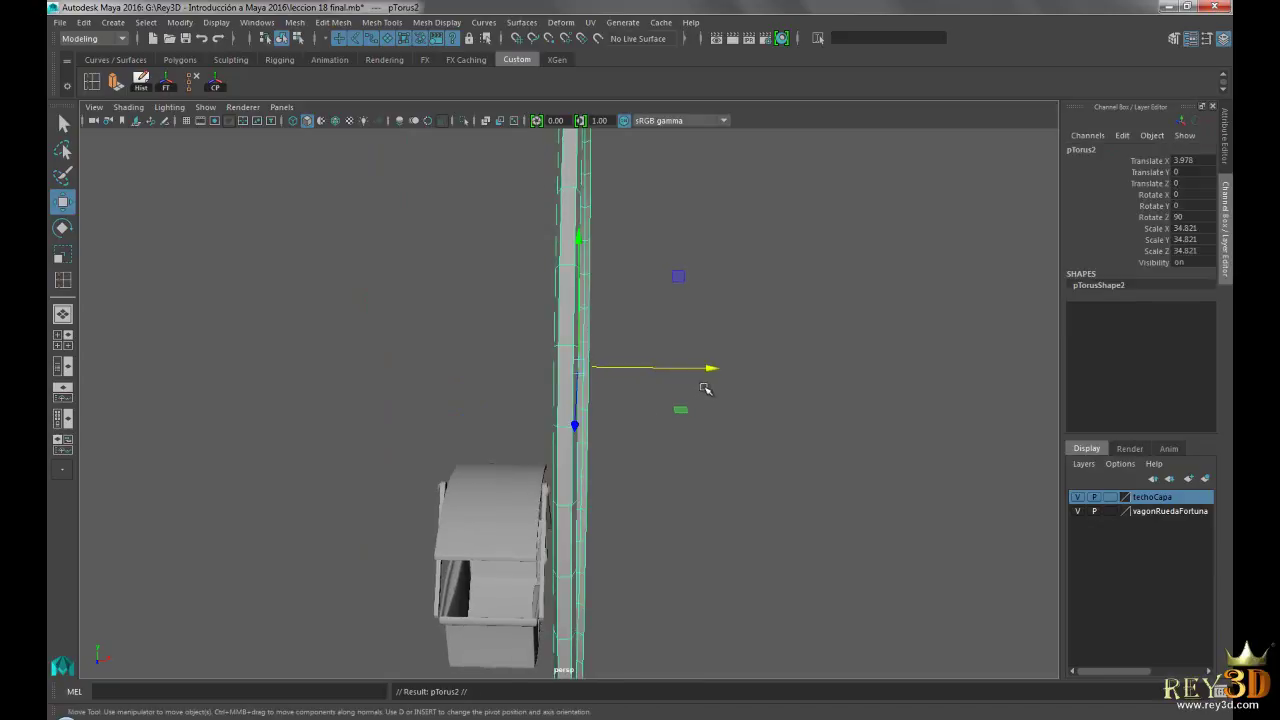
{"action": "mouse_move", "coordinate": [709, 371]}
{"action": "left_mouse_down"}
{"action": "mouse_move", "coordinate": [437, 366]}
{"action": "mouse_move", "coordinate": [600, 314]}
{"action": "mouse_move", "coordinate": [792, 287]}
{"action": "left_mouse_up"}
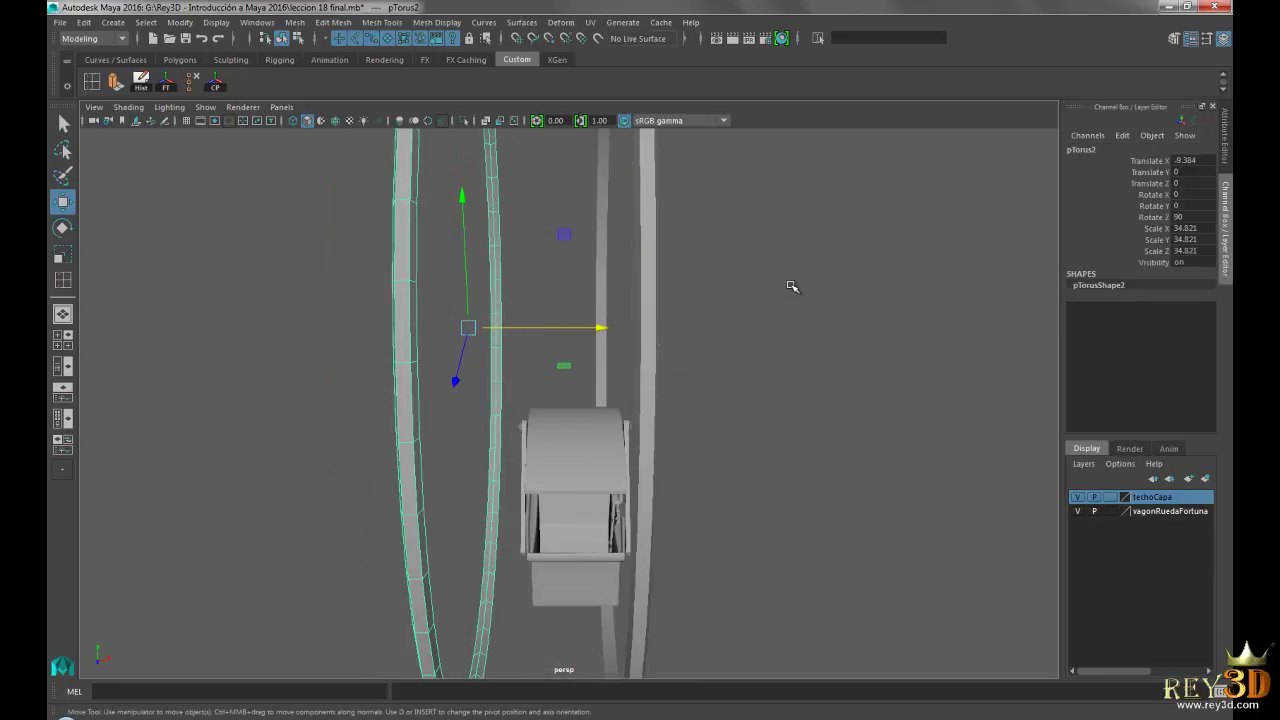
In the front view, settle pTorus2 at Translate X -3.999 near the cabin.
{"action": "key", "text": "space"}
{"action": "key", "text": "space"}
{"action": "mouse_move", "coordinate": [337, 423]}
{"action": "right_mouse_down", "text": "alt"}
{"action": "mouse_move", "coordinate": [592, 483]}
{"action": "mouse_move", "coordinate": [637, 586]}
{"action": "right_mouse_up", "text": "alt"}
{"action": "left_click_drag", "start_coordinate": [472, 493], "coordinate": [554, 493]}
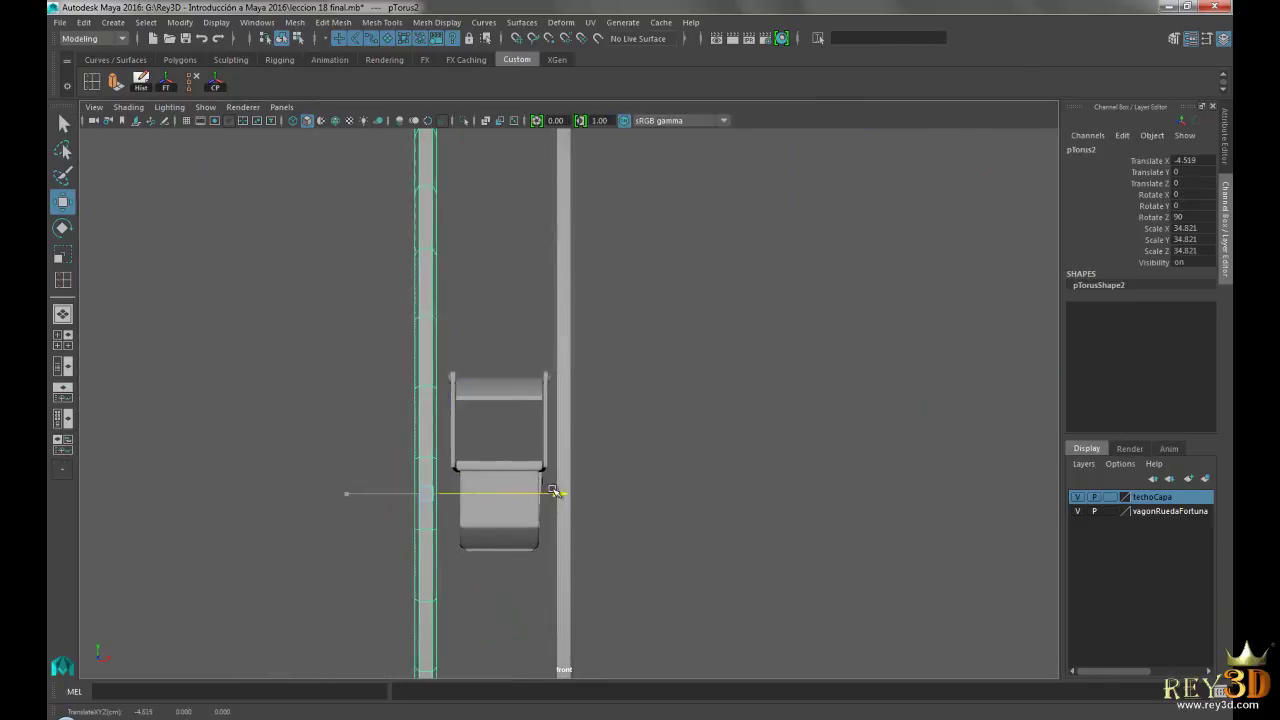
{"action": "right_click_drag", "start_coordinate": [554, 493], "coordinate": [766, 534], "text": "alt"}
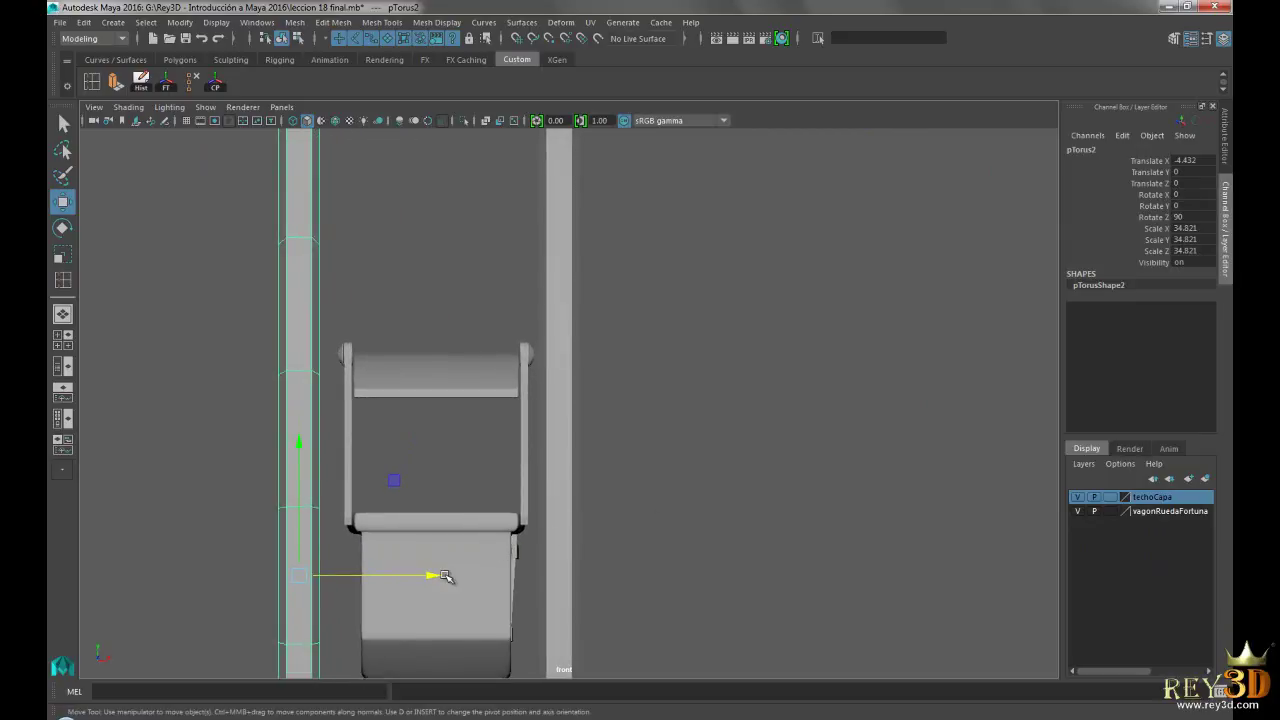
{"action": "left_click_drag", "start_coordinate": [428, 578], "coordinate": [442, 576]}
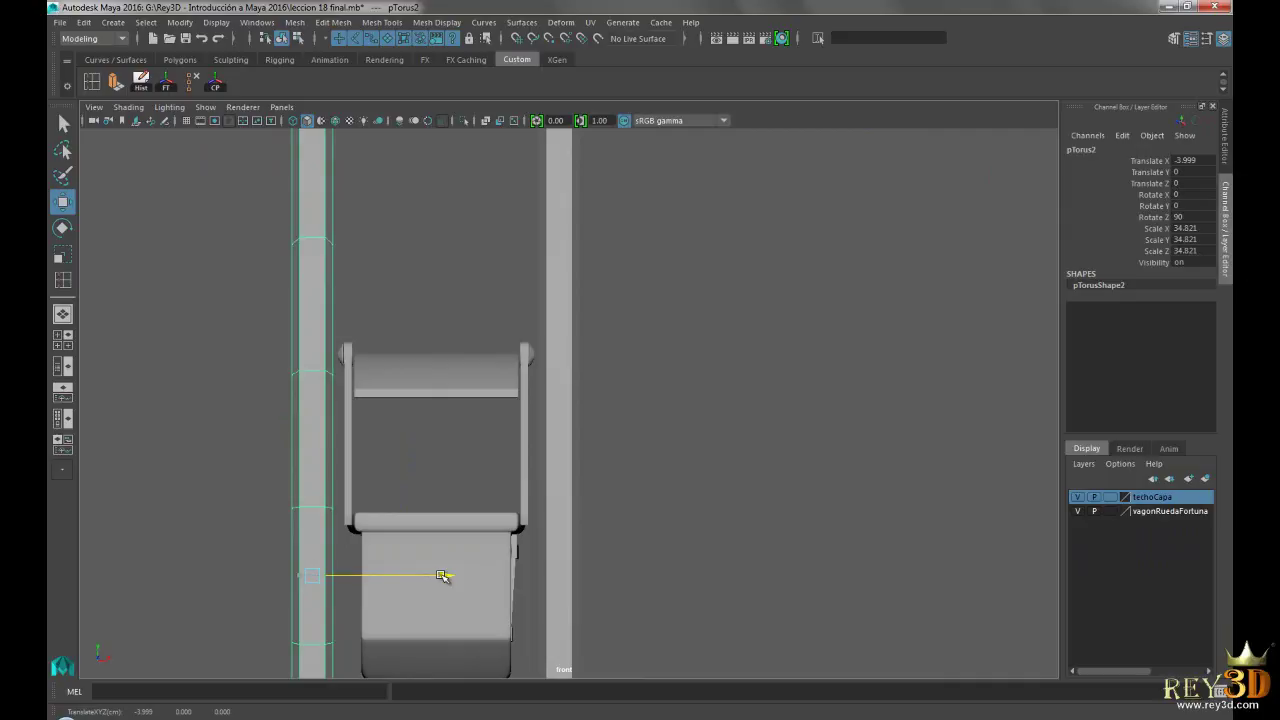
{"action": "scroll", "coordinate": [731, 423], "scroll_direction": "down", "scroll_amount": 1}
{"action": "scroll", "coordinate": [708, 411], "scroll_direction": "down", "scroll_amount": 1}
{"action": "key", "text": "space"}
{"action": "key", "text": "space"}
{"action": "mouse_move", "coordinate": [860, 409]}
{"action": "left_mouse_down", "text": "alt"}
{"action": "mouse_move", "coordinate": [634, 409]}
{"action": "mouse_move", "coordinate": [543, 476]}
{"action": "mouse_move", "coordinate": [557, 443]}
{"action": "mouse_move", "coordinate": [700, 470]}
{"action": "mouse_move", "coordinate": [720, 406]}
{"action": "left_mouse_up", "text": "alt"}
{"action": "left_click", "coordinate": [570, 455]}
Create a polygon cylinder and move it along Z above the cabin.
{"action": "scroll", "coordinate": [680, 351], "scroll_direction": "down", "scroll_amount": 5}
{"action": "scroll", "coordinate": [723, 403], "scroll_direction": "up", "scroll_amount": 1}
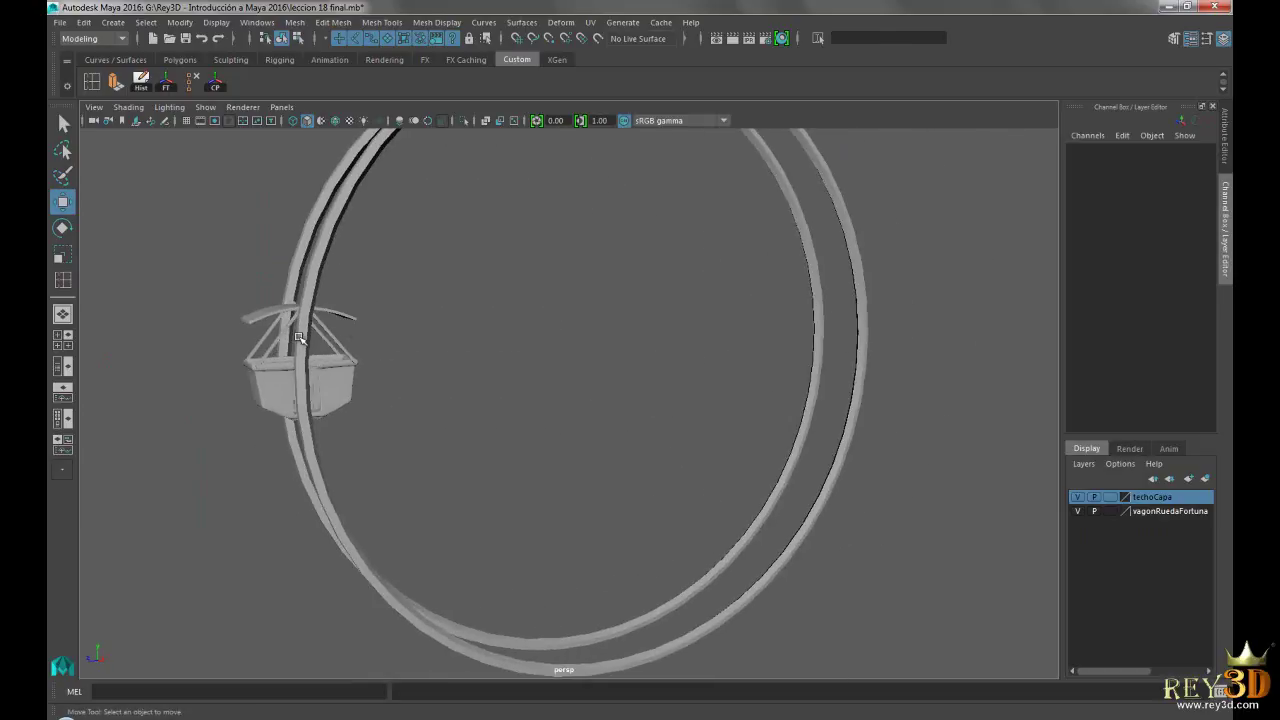
{"action": "left_click", "coordinate": [114, 23]}
{"action": "mouse_move", "coordinate": [154, 58]}
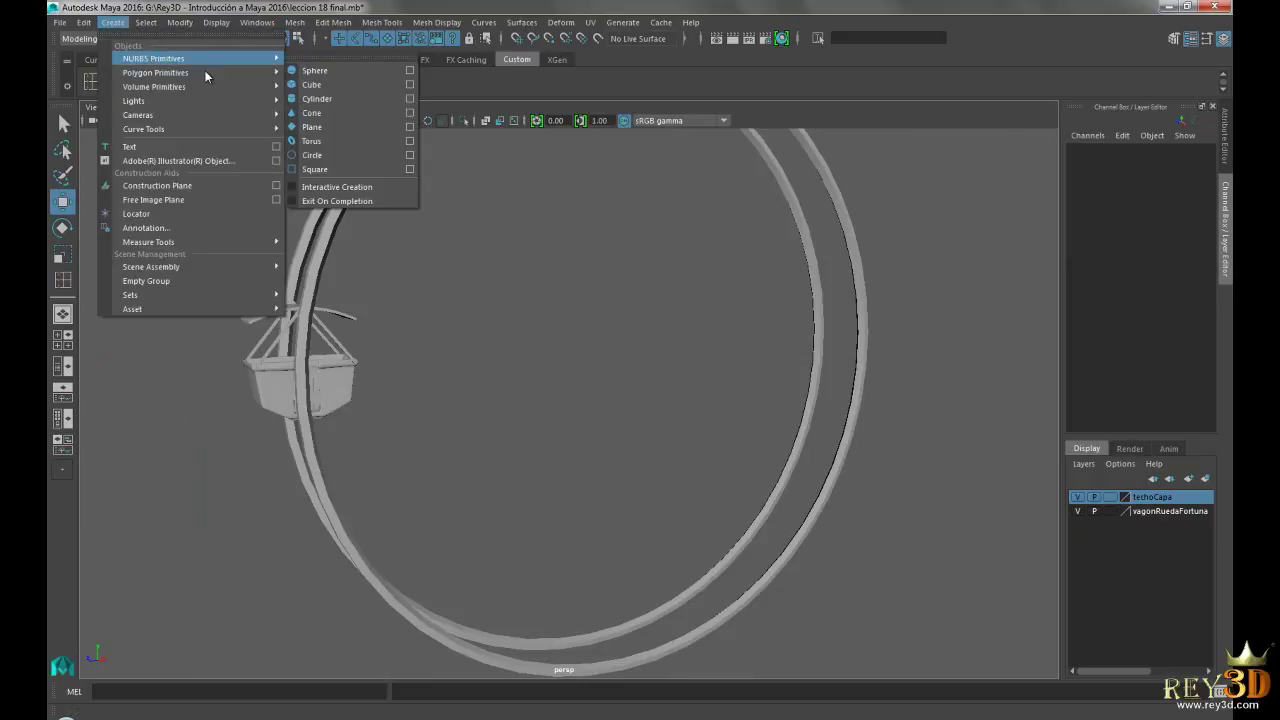
{"action": "left_click", "coordinate": [318, 112]}
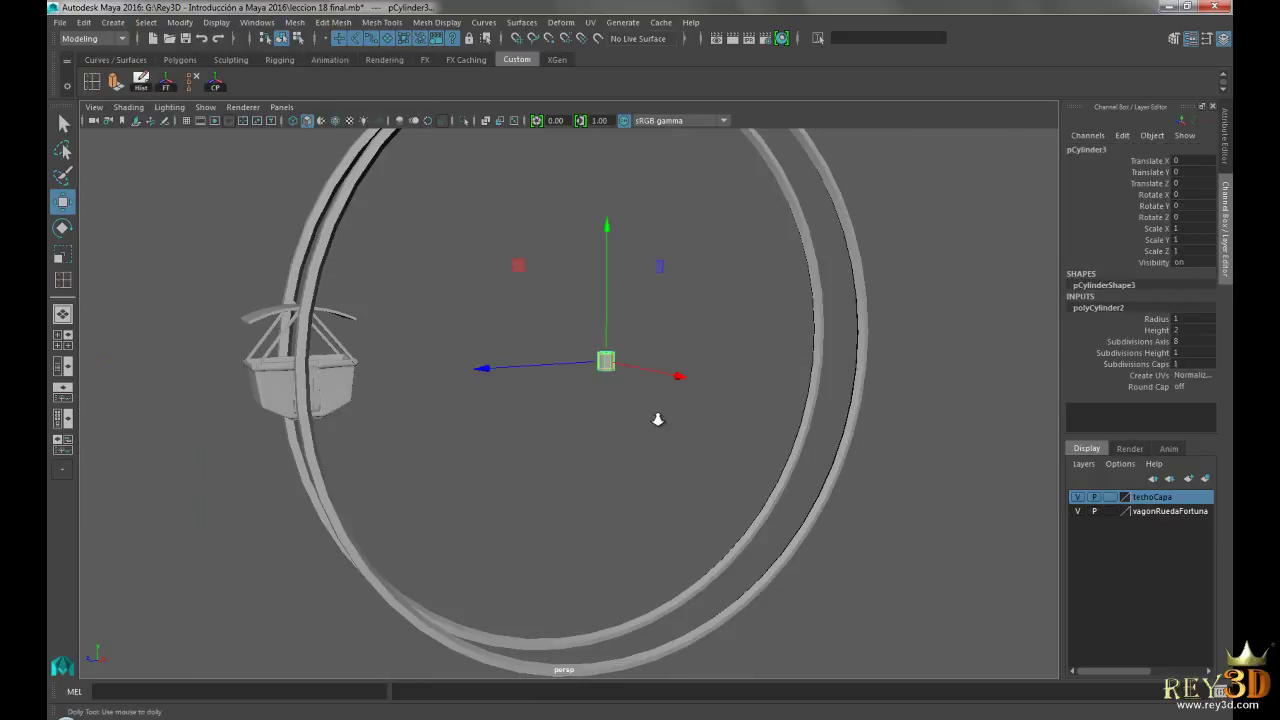
{"action": "left_click_drag", "start_coordinate": [657, 420], "coordinate": [688, 445], "text": "alt"}
{"action": "left_click_drag", "start_coordinate": [566, 412], "coordinate": [265, 457]}
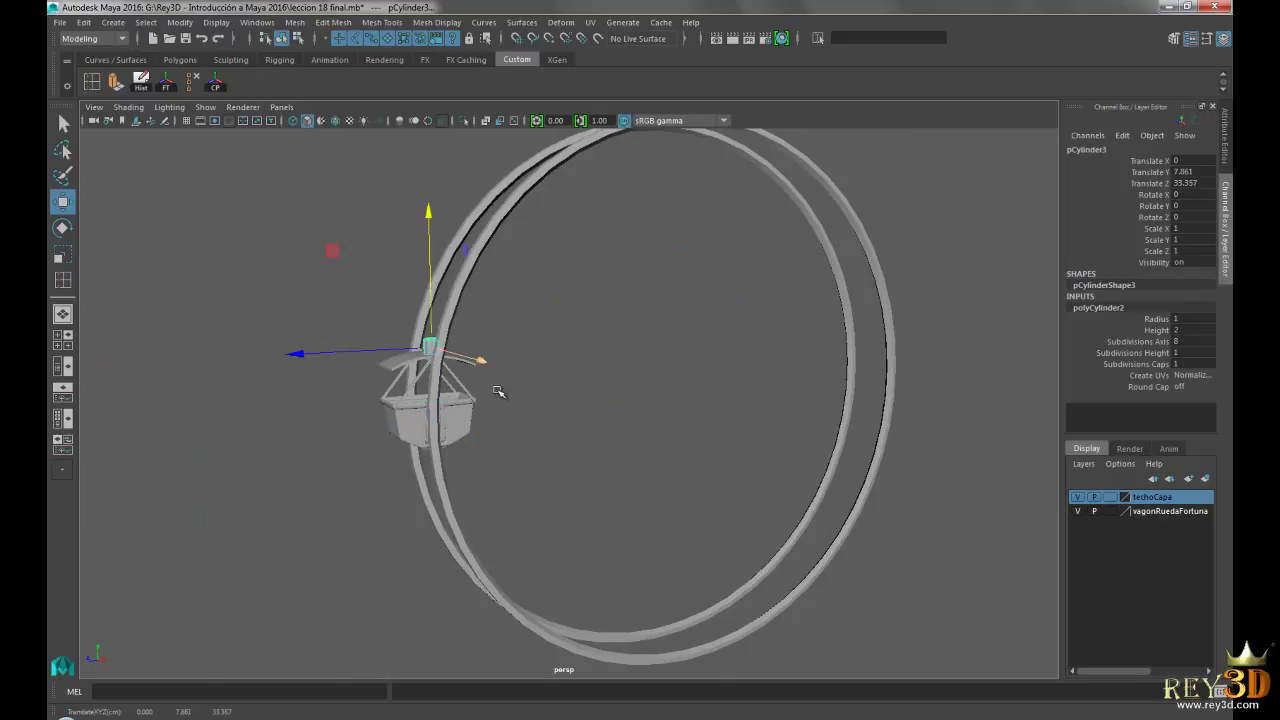
{"action": "key", "text": "f"}
Rotate the new cylinder 90 degrees on Z so it lies across the roof.
{"action": "left_click_drag", "start_coordinate": [648, 431], "coordinate": [743, 424], "text": "alt"}
{"action": "mouse_move", "coordinate": [926, 449]}
{"action": "left_mouse_down", "text": "alt"}
{"action": "mouse_move", "coordinate": [656, 428]}
{"action": "mouse_move", "coordinate": [552, 358]}
{"action": "mouse_move", "coordinate": [600, 455]}
{"action": "left_mouse_up", "text": "alt"}
{"action": "key", "text": "e"}
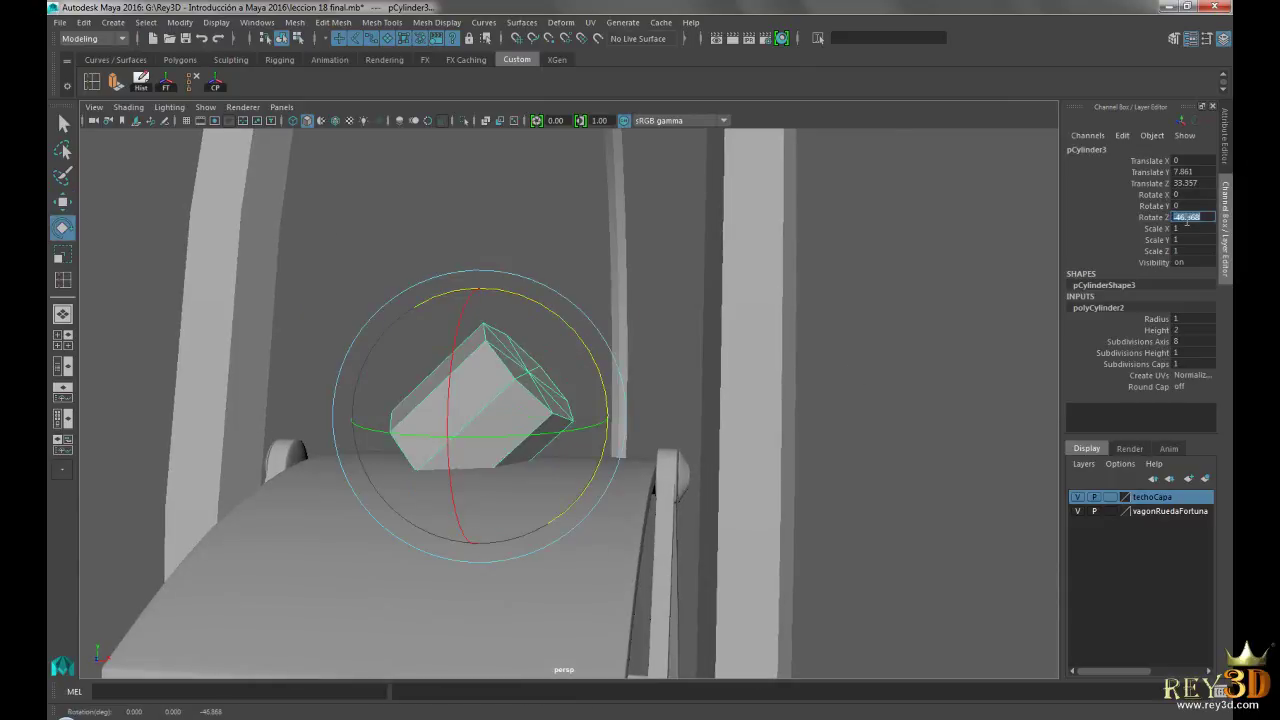
{"action": "type", "text": "90"}
{"action": "key", "text": "Return"}
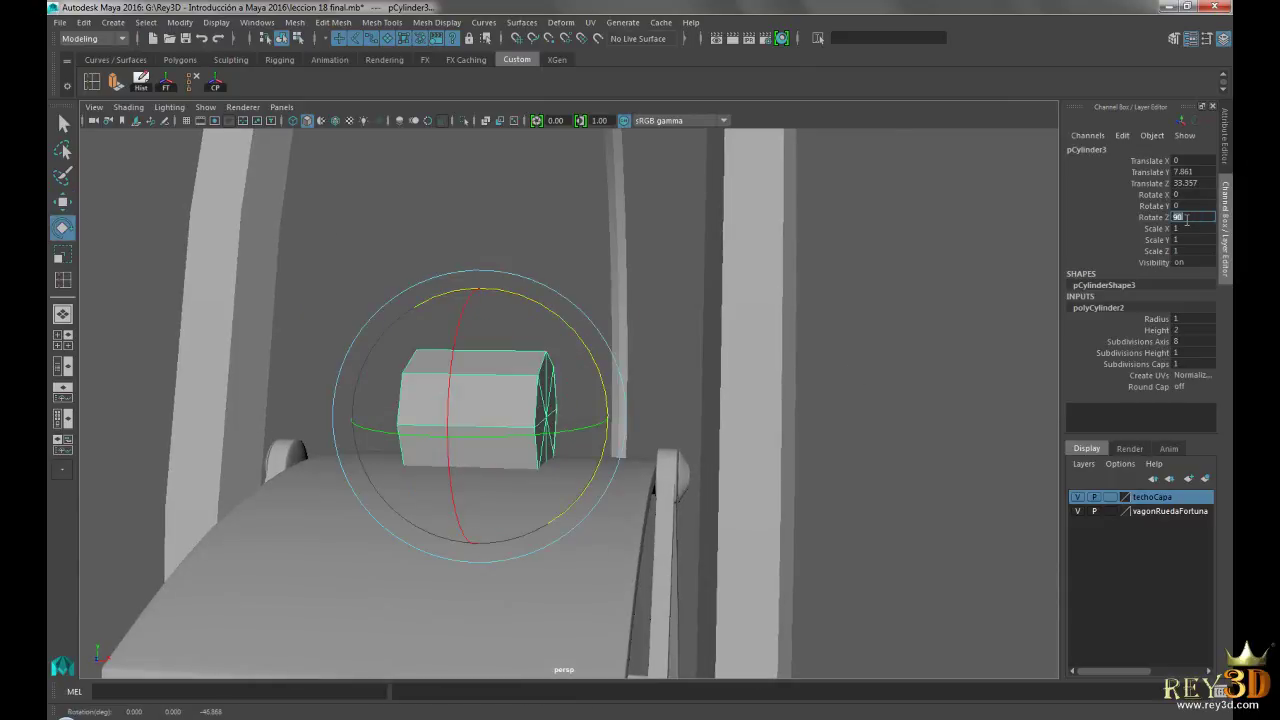
{"action": "mouse_move", "coordinate": [633, 373]}
{"action": "left_mouse_down", "text": "alt"}
{"action": "mouse_move", "coordinate": [588, 355]}
{"action": "mouse_move", "coordinate": [600, 357]}
{"action": "mouse_move", "coordinate": [457, 398]}
{"action": "mouse_move", "coordinate": [415, 397]}
{"action": "mouse_move", "coordinate": [356, 368]}
{"action": "mouse_move", "coordinate": [269, 374]}
{"action": "left_mouse_up", "text": "alt"}
{"action": "key", "text": "r"}
Stretch and raise pCylinder3 into a thin bar of scale 0.101 × 4.33 × 0.101.
{"action": "left_click_drag", "start_coordinate": [393, 379], "coordinate": [240, 376]}
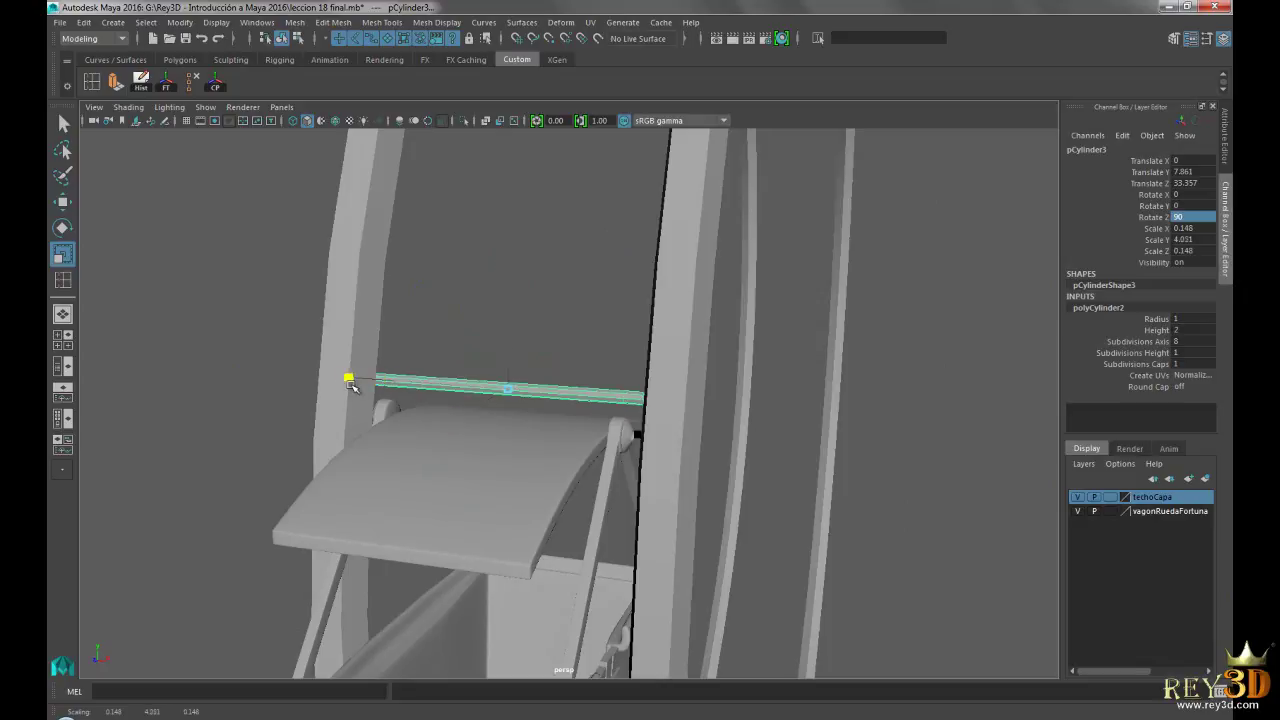
{"action": "mouse_move", "coordinate": [368, 386]}
{"action": "left_mouse_down", "text": "alt"}
{"action": "mouse_move", "coordinate": [414, 417]}
{"action": "mouse_move", "coordinate": [478, 384]}
{"action": "mouse_move", "coordinate": [497, 266]}
{"action": "mouse_move", "coordinate": [487, 307]}
{"action": "mouse_move", "coordinate": [600, 420]}
{"action": "mouse_move", "coordinate": [720, 503]}
{"action": "mouse_move", "coordinate": [480, 463]}
{"action": "left_mouse_up", "text": "alt"}
{"action": "key", "text": "w"}
{"action": "mouse_move", "coordinate": [391, 460]}
{"action": "left_mouse_down"}
{"action": "mouse_move", "coordinate": [367, 470]}
{"action": "mouse_move", "coordinate": [393, 451]}
{"action": "left_mouse_up"}
{"action": "key", "text": "r"}
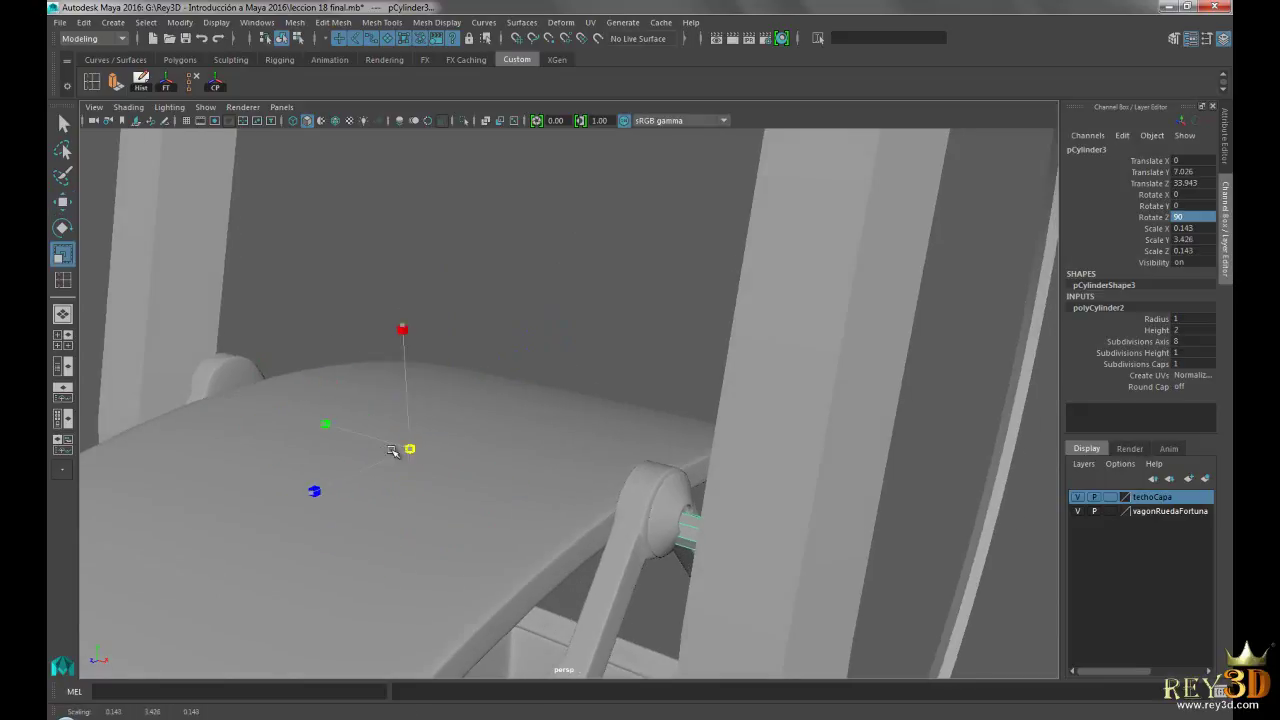
{"action": "mouse_move", "coordinate": [305, 463]}
{"action": "left_mouse_down", "text": "alt"}
{"action": "mouse_move", "coordinate": [354, 457]}
{"action": "mouse_move", "coordinate": [245, 413]}
{"action": "left_mouse_up", "text": "alt"}
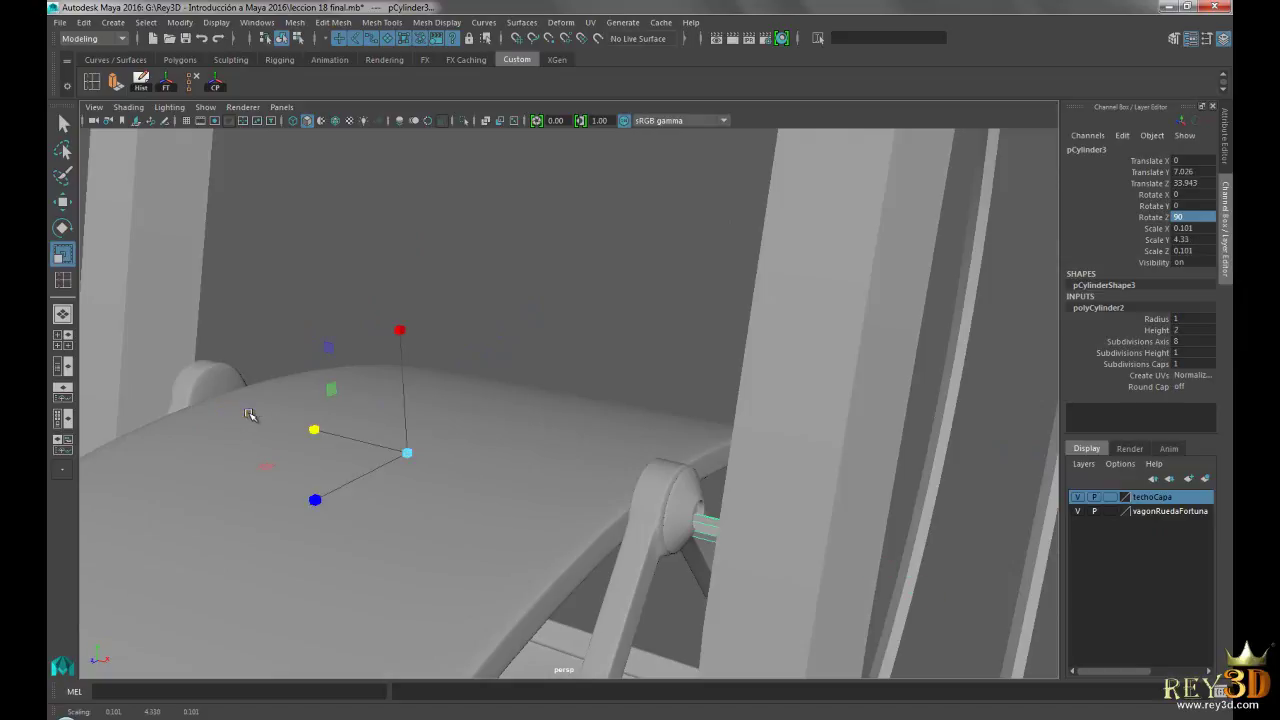
{"action": "key", "text": "w"}
{"action": "left_click_drag", "start_coordinate": [400, 356], "coordinate": [400, 315]}
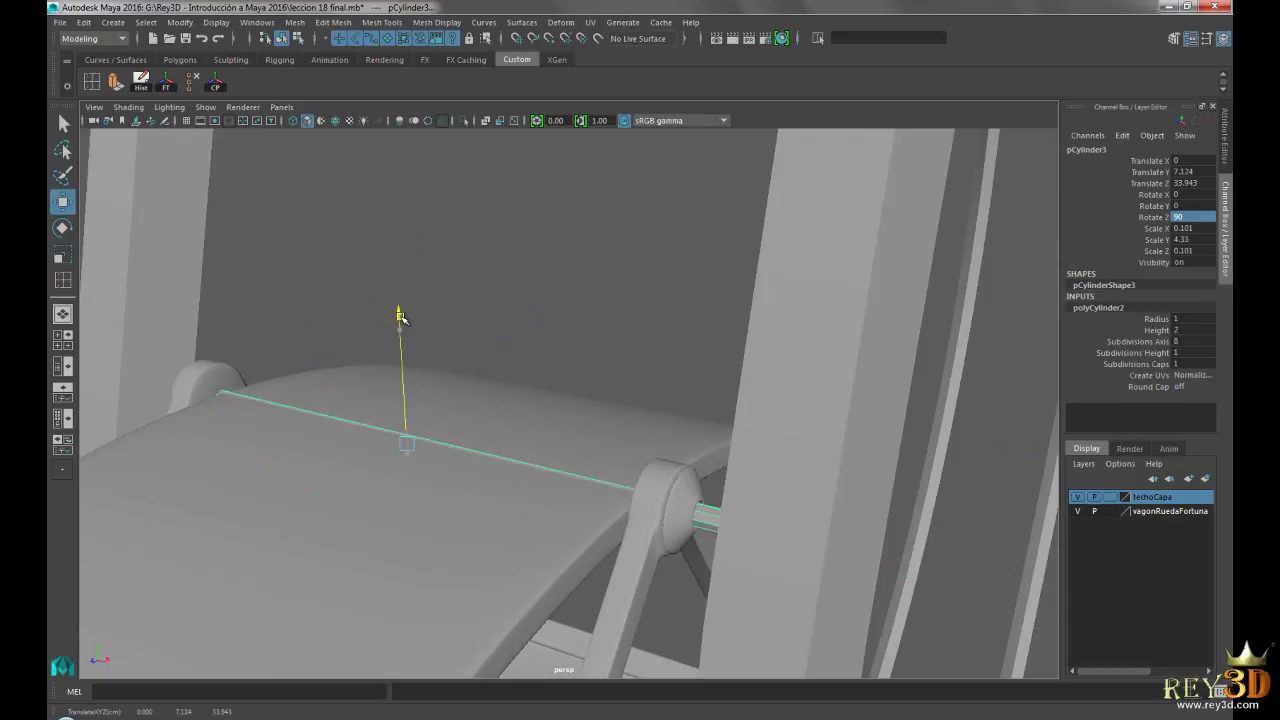
{"action": "key", "text": "r"}
{"action": "left_click_drag", "start_coordinate": [611, 477], "coordinate": [529, 466], "text": "alt"}
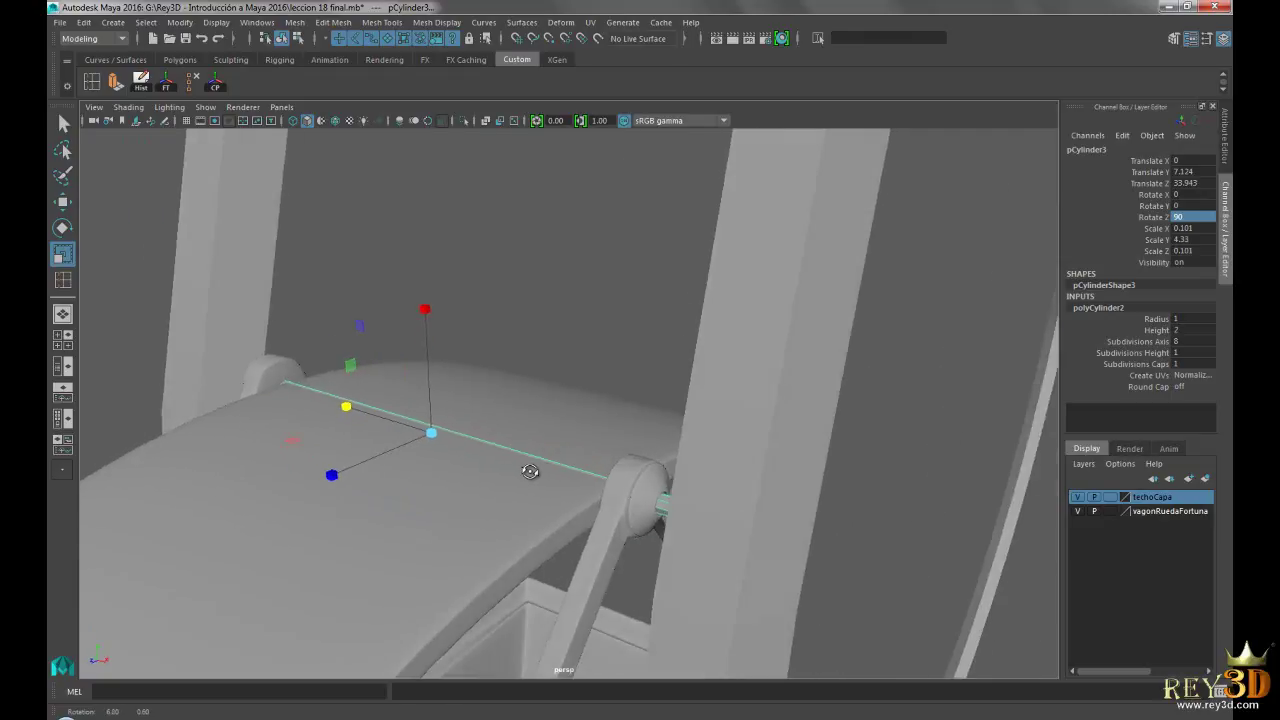
{"action": "right_click_drag", "start_coordinate": [529, 466], "coordinate": [586, 483], "text": "alt"}
{"action": "mouse_move", "coordinate": [586, 483]}
{"action": "left_mouse_down", "text": "alt"}
{"action": "mouse_move", "coordinate": [631, 449]}
{"action": "mouse_move", "coordinate": [560, 426]}
{"action": "mouse_move", "coordinate": [586, 426]}
{"action": "mouse_move", "coordinate": [449, 405]}
{"action": "mouse_move", "coordinate": [443, 434]}
{"action": "mouse_move", "coordinate": [409, 420]}
{"action": "mouse_move", "coordinate": [691, 423]}
{"action": "mouse_move", "coordinate": [540, 240]}
{"action": "left_mouse_up", "text": "alt"}
{"action": "key", "text": "w"}
Check the bar against the torus rim, then reselect the cylinder bar.
{"action": "left_click", "coordinate": [734, 457]}
{"action": "mouse_move", "coordinate": [734, 457]}
{"action": "left_mouse_down", "text": "alt"}
{"action": "mouse_move", "coordinate": [520, 425]}
{"action": "mouse_move", "coordinate": [617, 326]}
{"action": "left_mouse_up", "text": "alt"}
{"action": "left_click", "coordinate": [616, 332]}
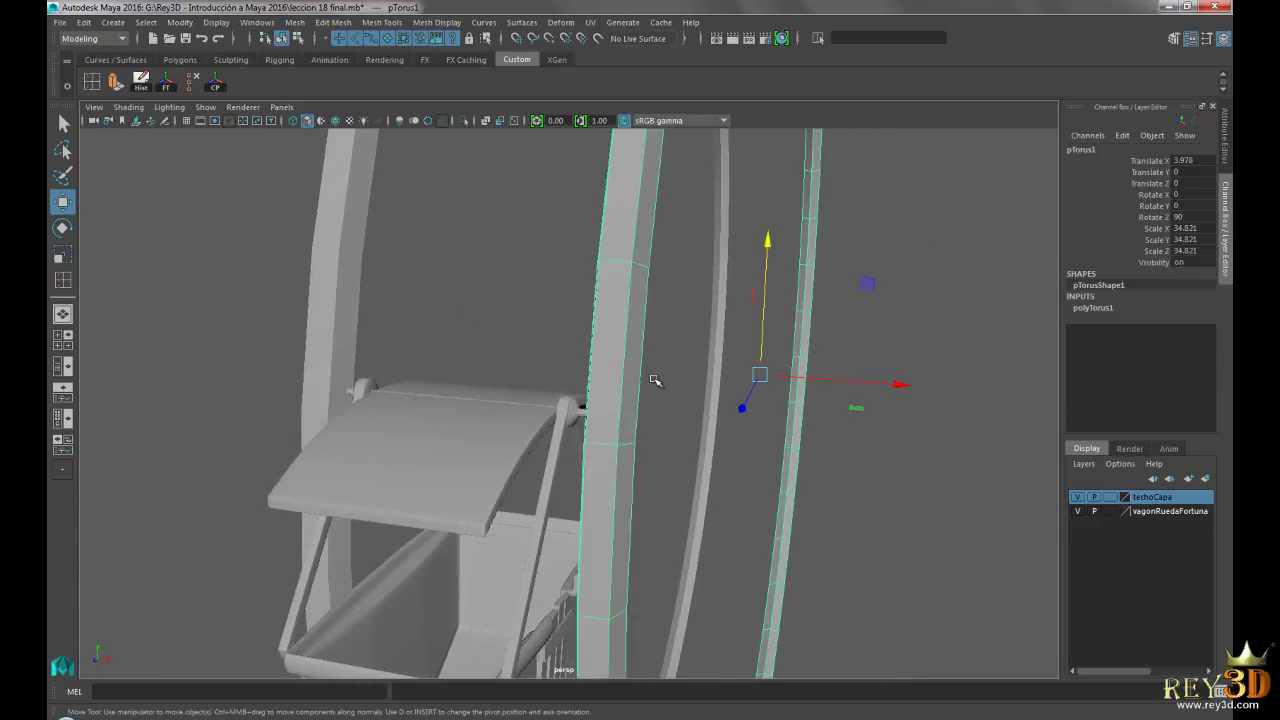
{"action": "left_click_drag", "start_coordinate": [733, 434], "coordinate": [620, 423], "text": "alt"}
{"action": "left_click", "coordinate": [620, 423]}
{"action": "left_click_drag", "start_coordinate": [514, 400], "coordinate": [594, 474], "text": "alt"}
{"action": "left_click", "coordinate": [547, 421]}
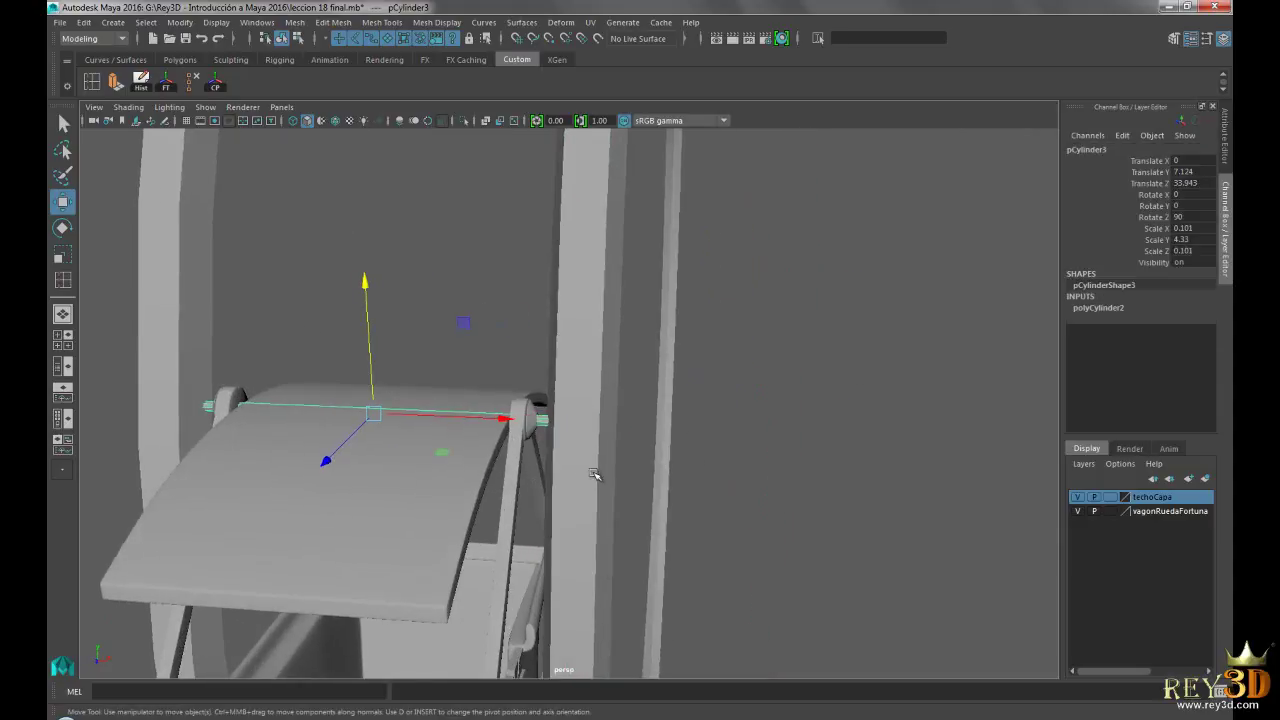
In wireframe side view, place the cylinder on the hub at Translate Y 7.151, Z 33.982.
{"action": "key", "text": "space"}
{"action": "key", "text": "space"}
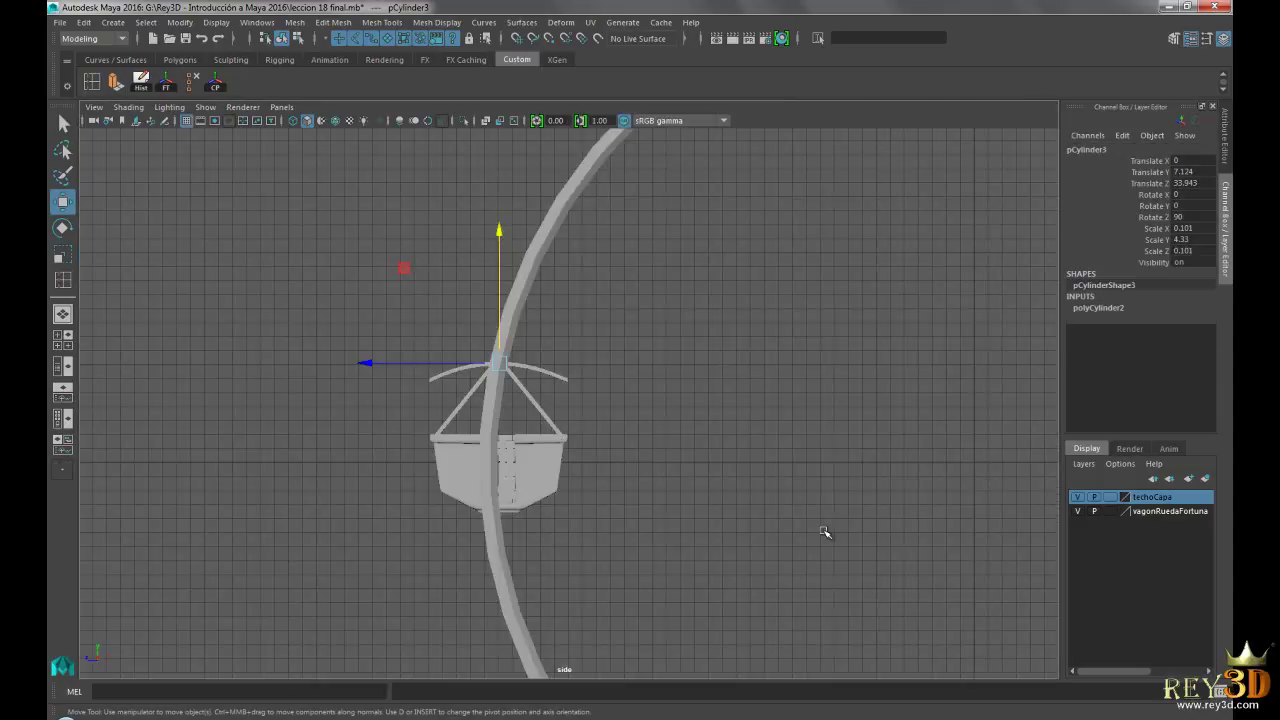
{"action": "scroll", "coordinate": [620, 450], "scroll_direction": "up", "scroll_amount": 4}
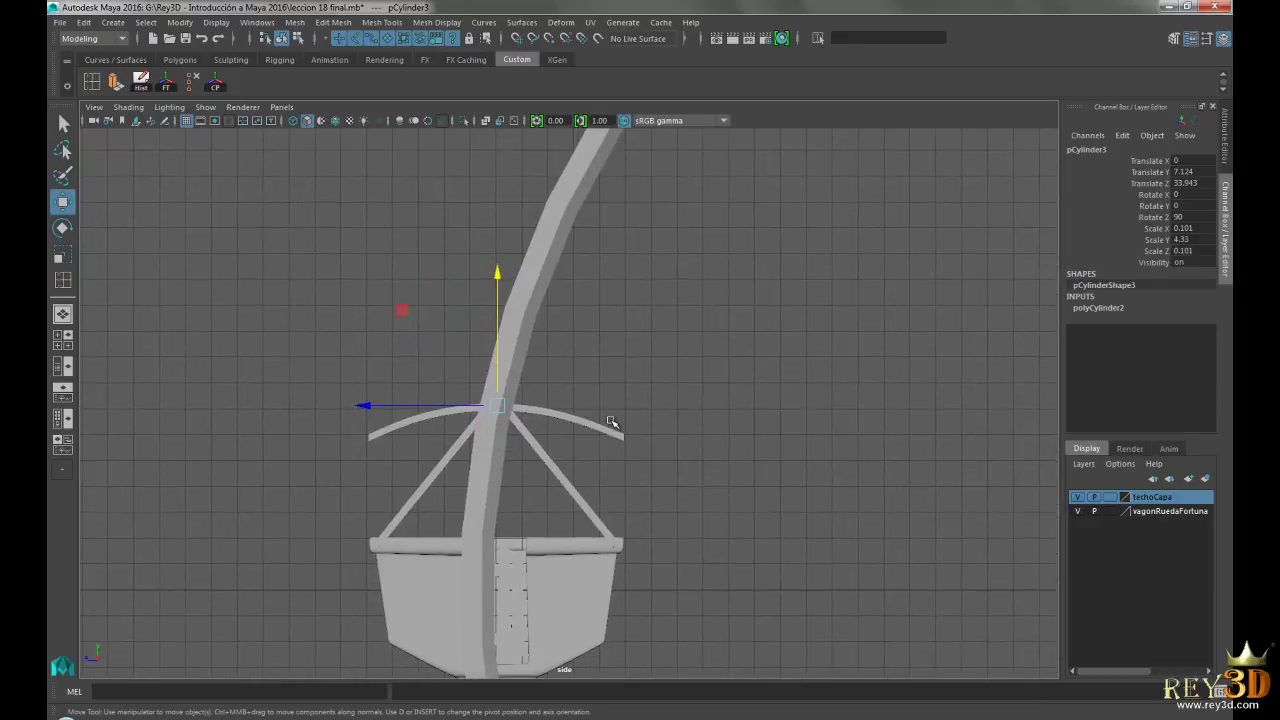
{"action": "key", "text": "4"}
{"action": "scroll", "coordinate": [615, 420], "scroll_direction": "up", "scroll_amount": 1}
{"action": "scroll", "coordinate": [626, 397], "scroll_direction": "up", "scroll_amount": 2}
{"action": "scroll", "coordinate": [675, 468], "scroll_direction": "up", "scroll_amount": 2}
{"action": "scroll", "coordinate": [675, 468], "scroll_direction": "up", "scroll_amount": 2}
{"action": "scroll", "coordinate": [380, 340], "scroll_direction": "up", "scroll_amount": 2}
{"action": "scroll", "coordinate": [350, 346], "scroll_direction": "up", "scroll_amount": 1}
{"action": "left_click_drag", "start_coordinate": [442, 445], "coordinate": [420, 371]}
{"action": "middle_click_drag", "start_coordinate": [270, 365], "coordinate": [346, 363], "text": "alt"}
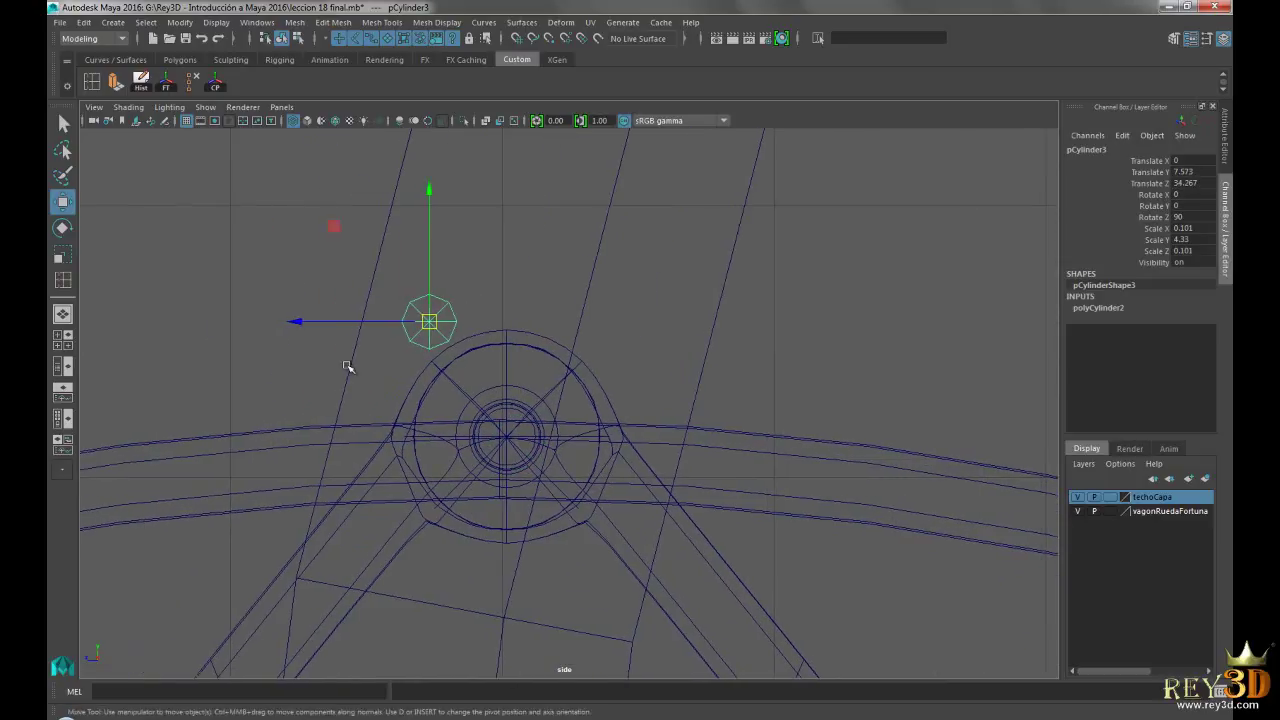
{"action": "scroll", "coordinate": [491, 442], "scroll_direction": "up", "scroll_amount": 2}
{"action": "scroll", "coordinate": [397, 421], "scroll_direction": "up", "scroll_amount": 2}
{"action": "scroll", "coordinate": [423, 471], "scroll_direction": "up", "scroll_amount": 1}
{"action": "middle_click_drag", "start_coordinate": [447, 477], "coordinate": [453, 498], "text": "alt"}
{"action": "left_click_drag", "start_coordinate": [273, 236], "coordinate": [310, 280]}
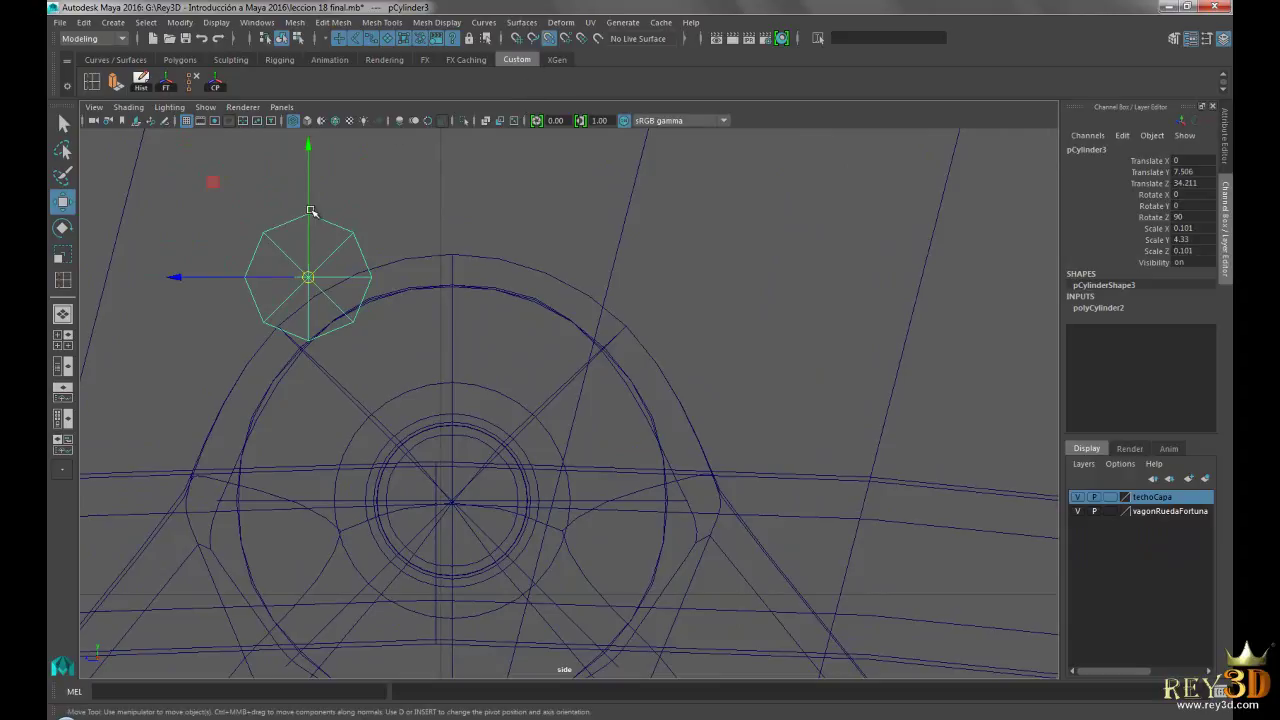
{"action": "mouse_move", "coordinate": [312, 278]}
{"action": "left_mouse_down"}
{"action": "mouse_move", "coordinate": [310, 357]}
{"action": "mouse_move", "coordinate": [423, 443]}
{"action": "mouse_move", "coordinate": [449, 492]}
{"action": "left_mouse_up"}
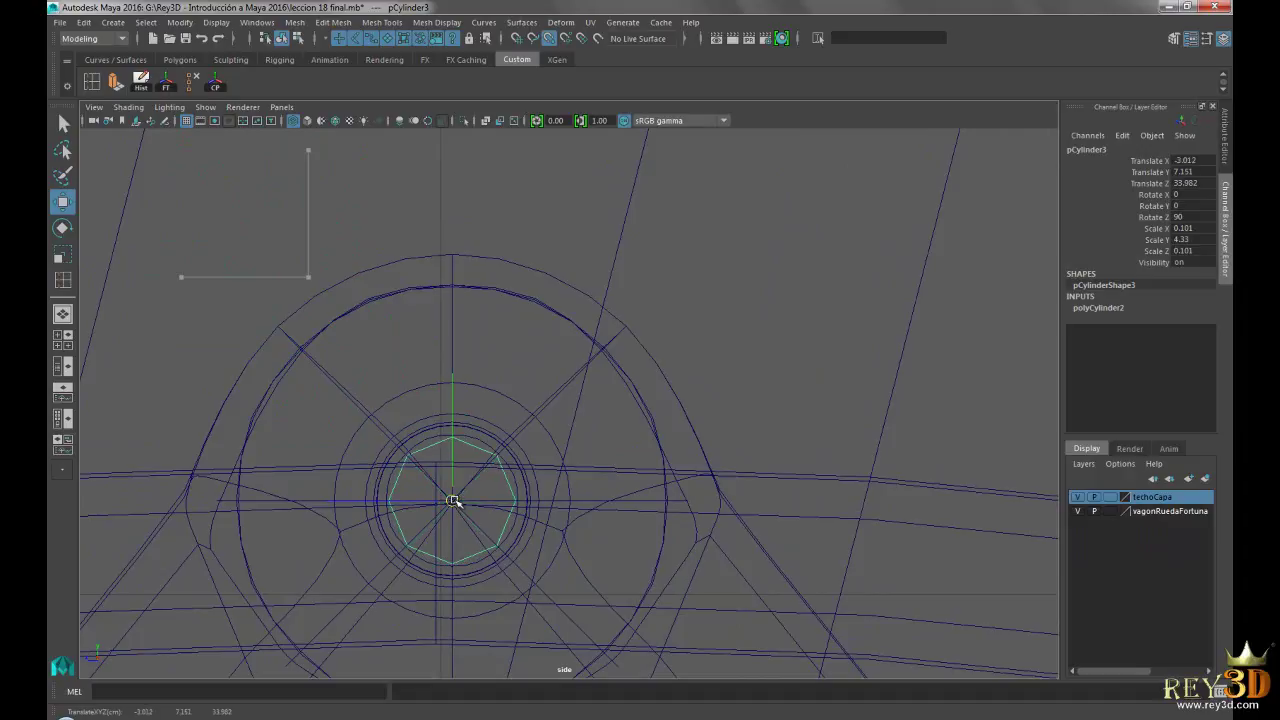
Try raising the cylinder along Y, undo it, and zoom around the hub.
{"action": "scroll", "coordinate": [691, 534], "scroll_direction": "up", "scroll_amount": 1}
{"action": "scroll", "coordinate": [691, 534], "scroll_direction": "up", "scroll_amount": 1}
{"action": "scroll", "coordinate": [691, 557], "scroll_direction": "up", "scroll_amount": 1}
{"action": "scroll", "coordinate": [712, 316], "scroll_direction": "up", "scroll_amount": 1}
{"action": "left_click_drag", "start_coordinate": [472, 277], "coordinate": [471, 246]}
{"action": "key", "text": "ctrl+z"}
{"action": "scroll", "coordinate": [718, 432], "scroll_direction": "down", "scroll_amount": 2}
{"action": "scroll", "coordinate": [705, 430], "scroll_direction": "down", "scroll_amount": 1}
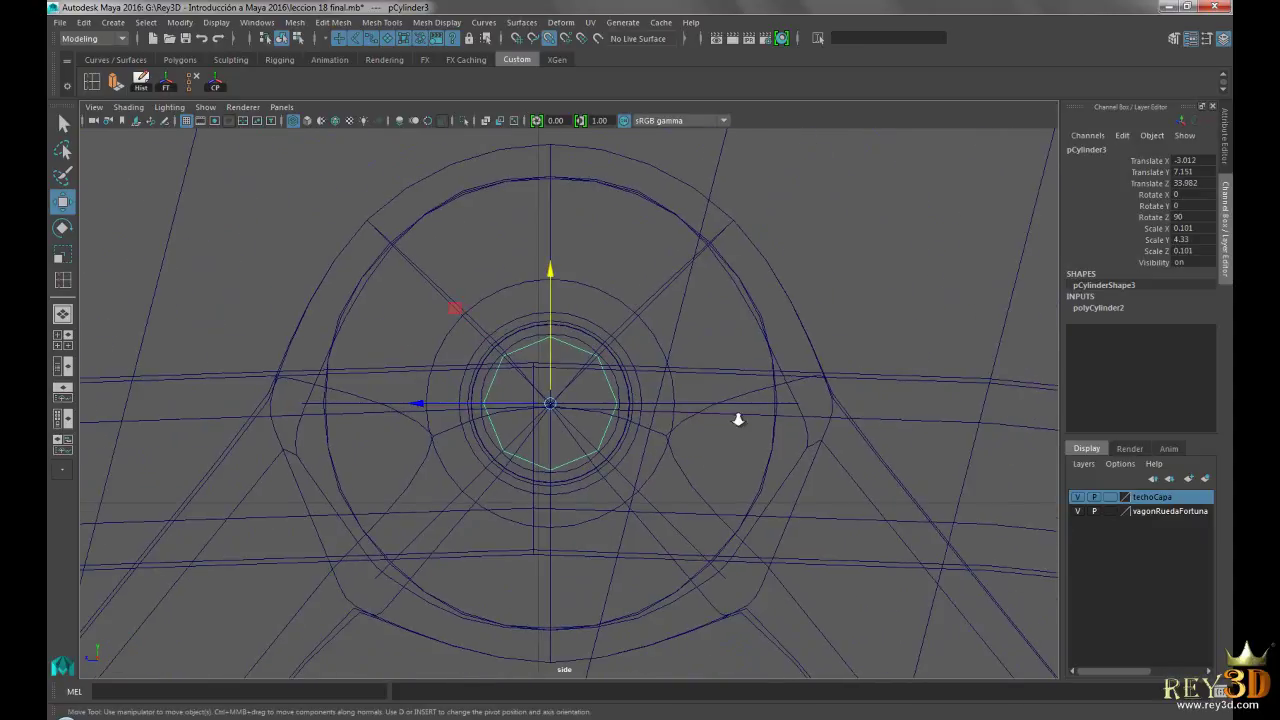
{"action": "scroll", "coordinate": [738, 419], "scroll_direction": "up", "scroll_amount": 3}
Put the vertical torus rim on a new display layer named 'rueda'.
{"action": "key", "text": "5"}
{"action": "middle_click_drag", "start_coordinate": [700, 414], "coordinate": [549, 302], "text": "alt"}
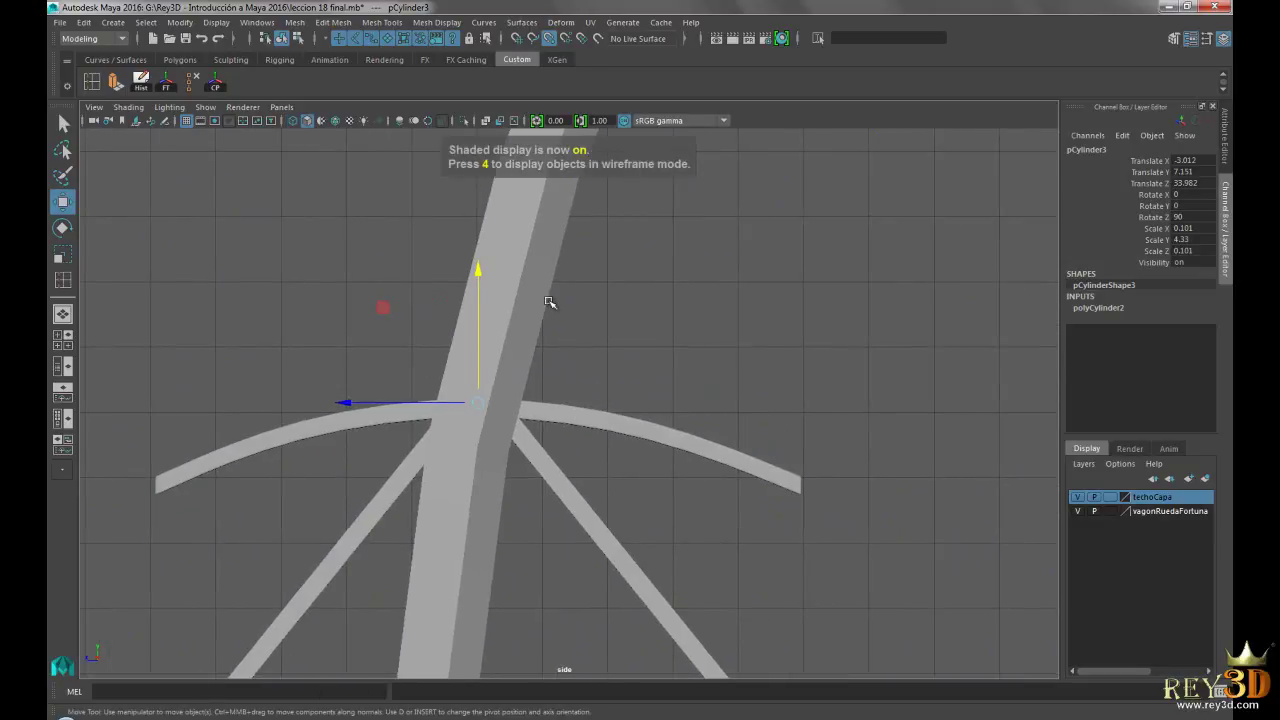
{"action": "left_click", "coordinate": [528, 231]}
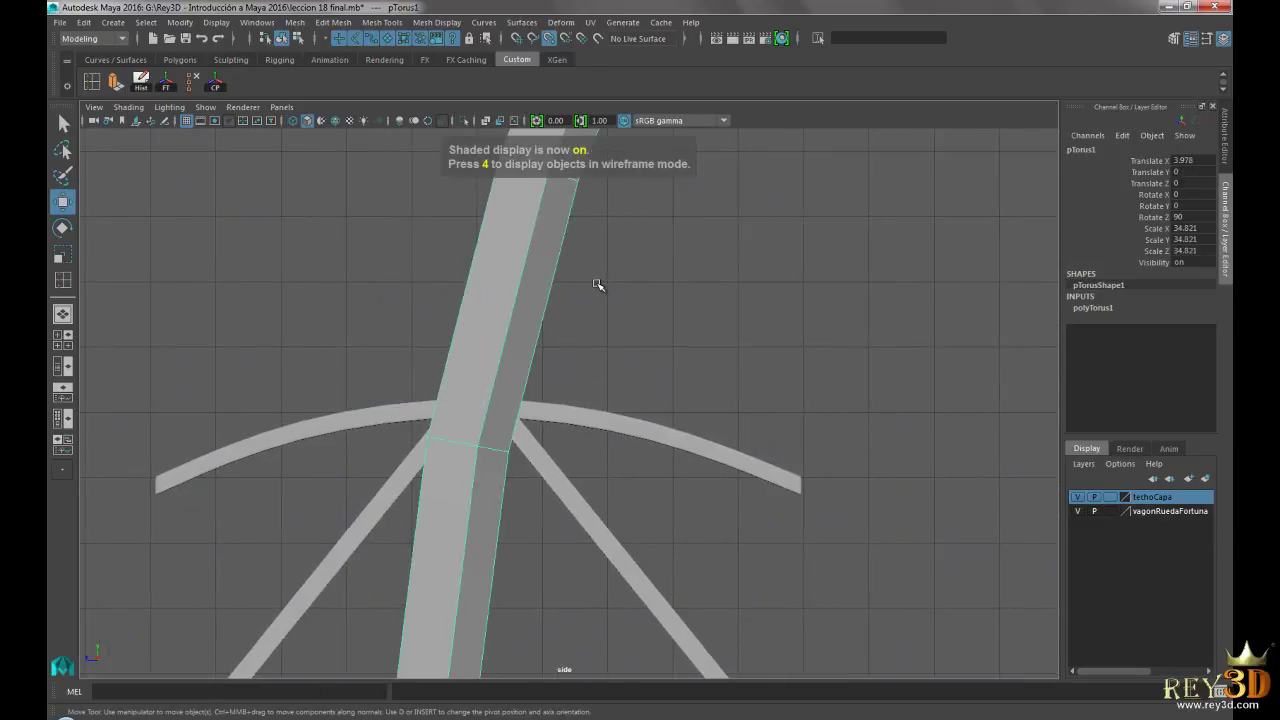
{"action": "left_click", "coordinate": [1205, 479]}
{"action": "double_click", "coordinate": [1140, 497]}
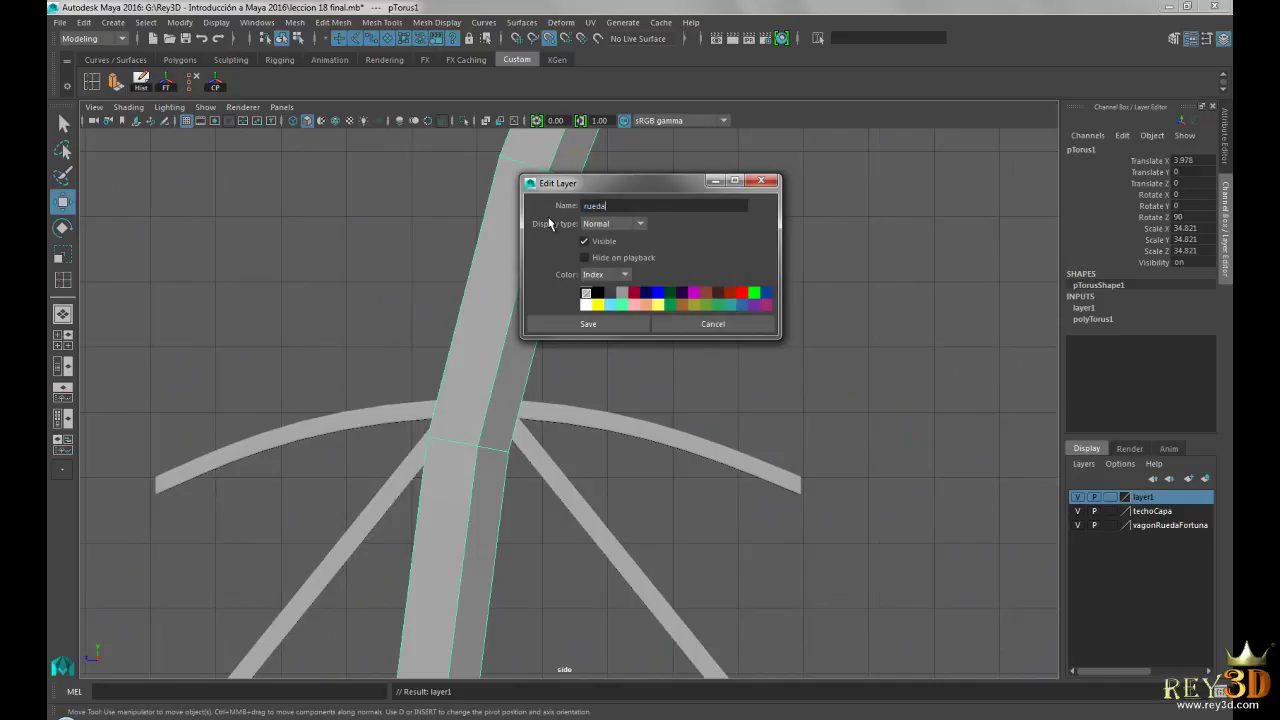
{"action": "left_click", "coordinate": [615, 324]}
Hide the rueda layer and return to the four-view layout.
{"action": "left_click", "coordinate": [1078, 499]}
{"action": "mouse_move", "coordinate": [428, 351]}
{"action": "right_mouse_down", "text": "alt"}
{"action": "mouse_move", "coordinate": [803, 449]}
{"action": "mouse_move", "coordinate": [543, 360]}
{"action": "mouse_move", "coordinate": [550, 428]}
{"action": "right_mouse_up", "text": "alt"}
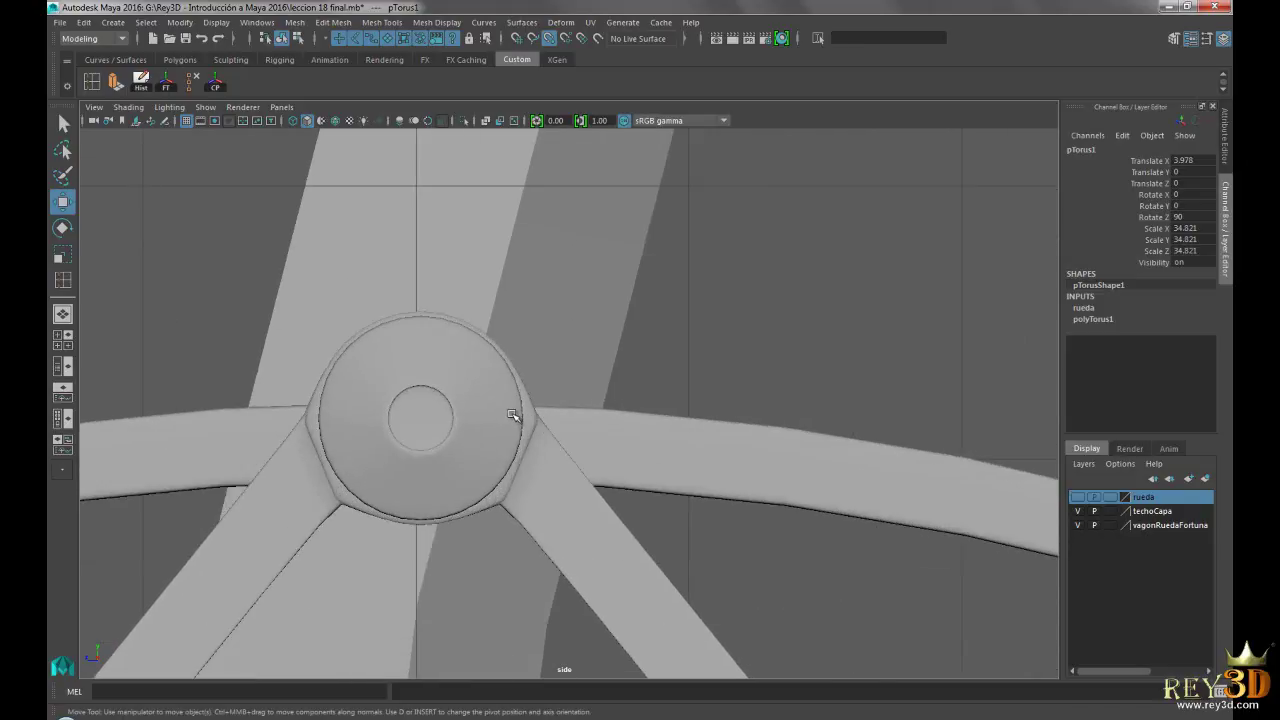
{"action": "key", "text": "space"}
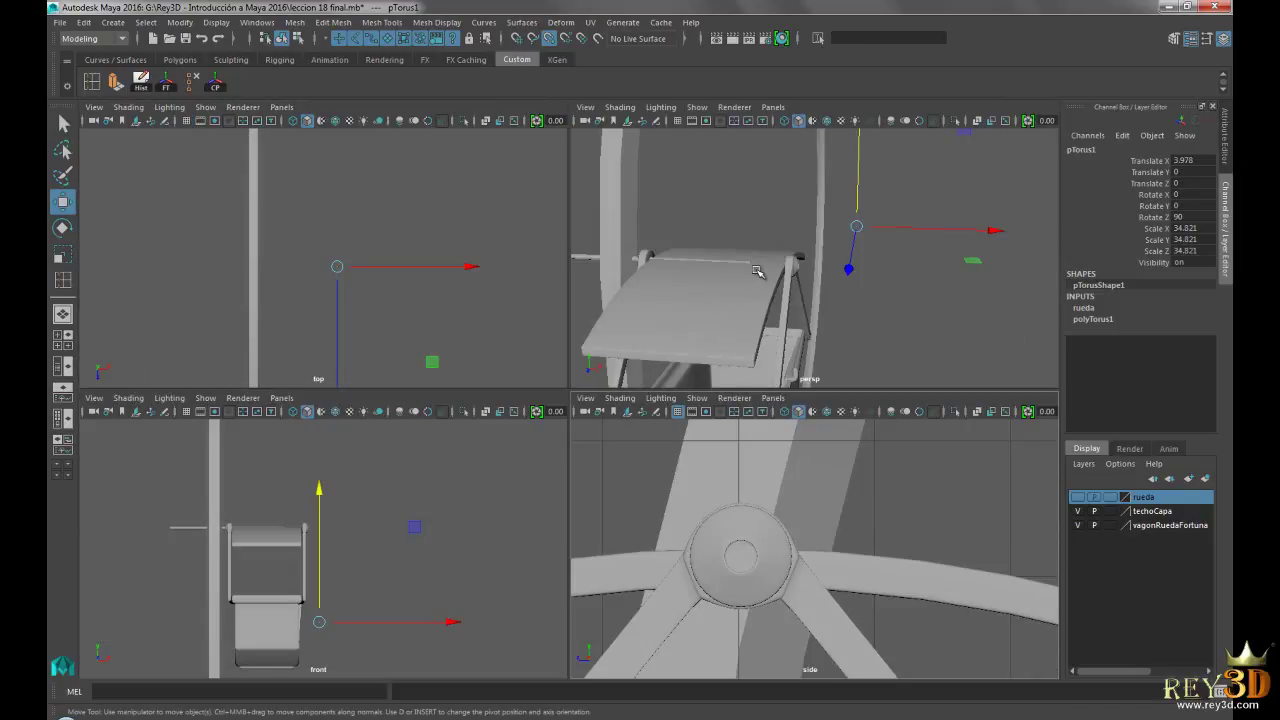
{"action": "right_click_drag", "start_coordinate": [757, 271], "coordinate": [813, 293], "text": "alt"}
{"action": "mouse_move", "coordinate": [813, 293]}
{"action": "left_mouse_down", "text": "alt"}
{"action": "mouse_move", "coordinate": [880, 323]}
{"action": "mouse_move", "coordinate": [837, 334]}
{"action": "mouse_move", "coordinate": [814, 380]}
{"action": "mouse_move", "coordinate": [766, 303]}
{"action": "mouse_move", "coordinate": [651, 277]}
{"action": "mouse_move", "coordinate": [693, 277]}
{"action": "left_mouse_up", "text": "alt"}
Select the axle pCylinder3 and inspect it in wireframe and shaded side view.
{"action": "left_click", "coordinate": [647, 265]}
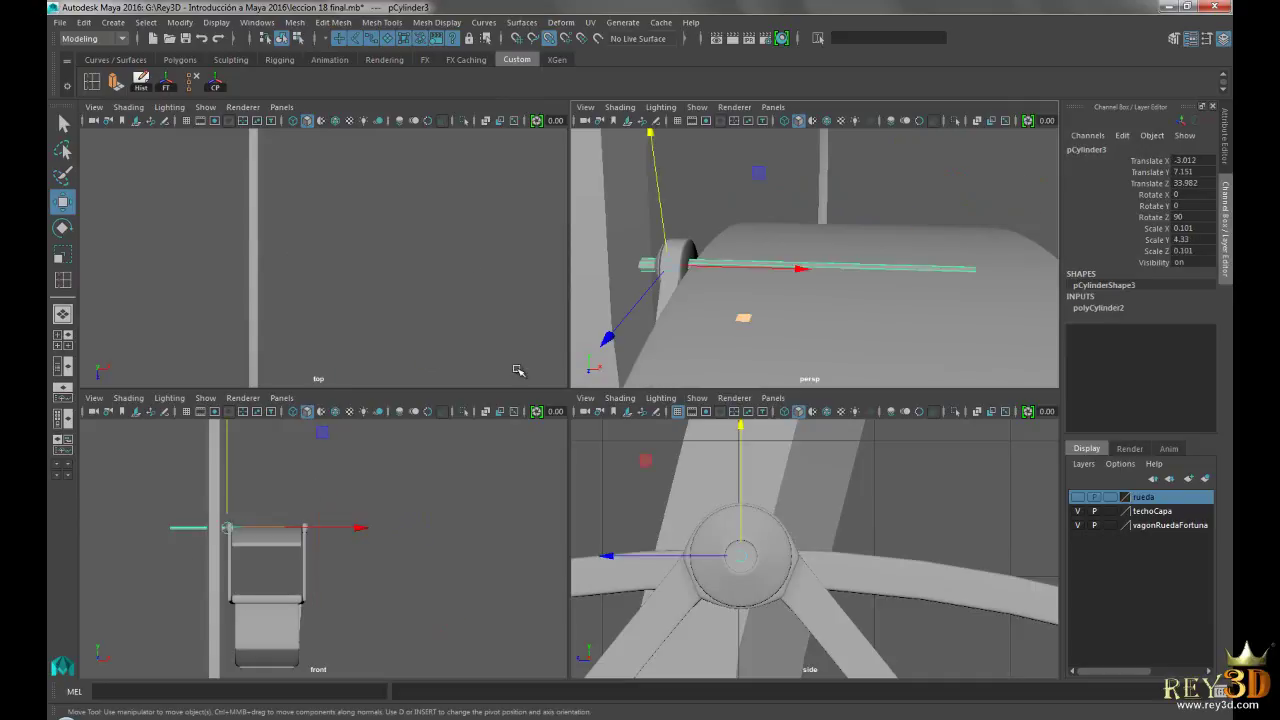
{"action": "key", "text": "space"}
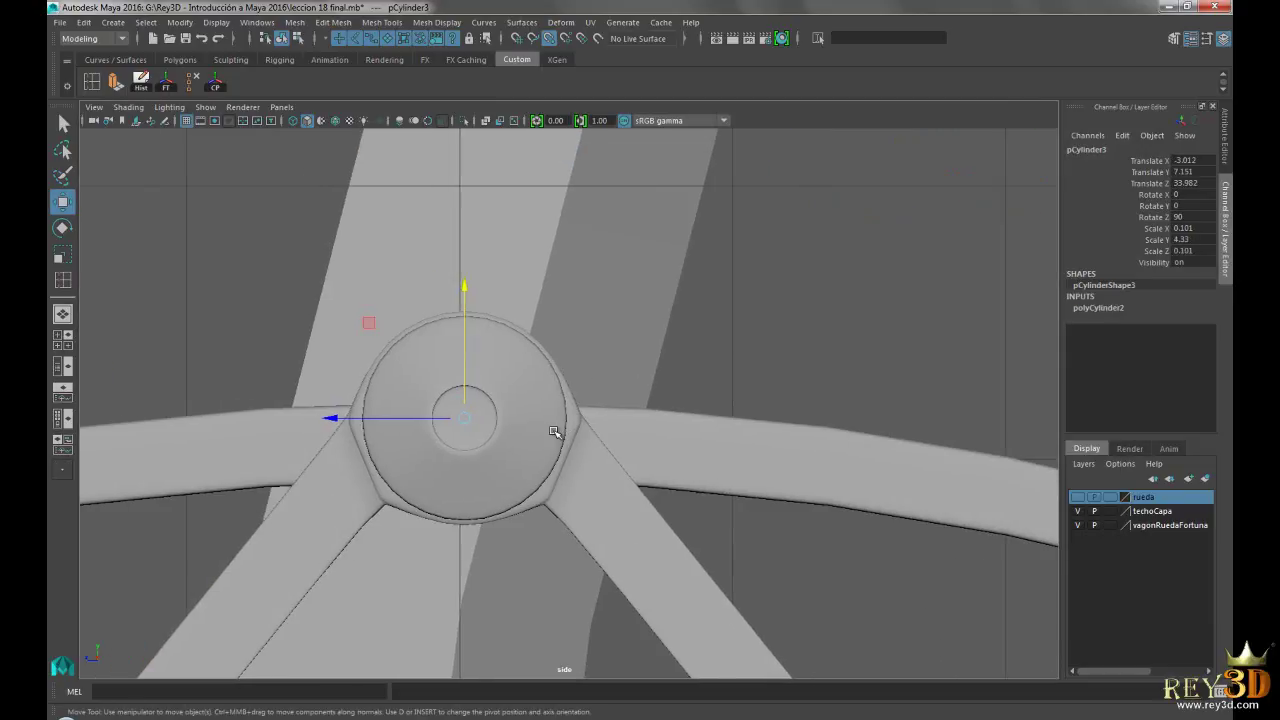
{"action": "key", "text": "4"}
{"action": "scroll", "coordinate": [514, 429], "scroll_direction": "up", "scroll_amount": 2}
{"action": "scroll", "coordinate": [520, 420], "scroll_direction": "up", "scroll_amount": 2}
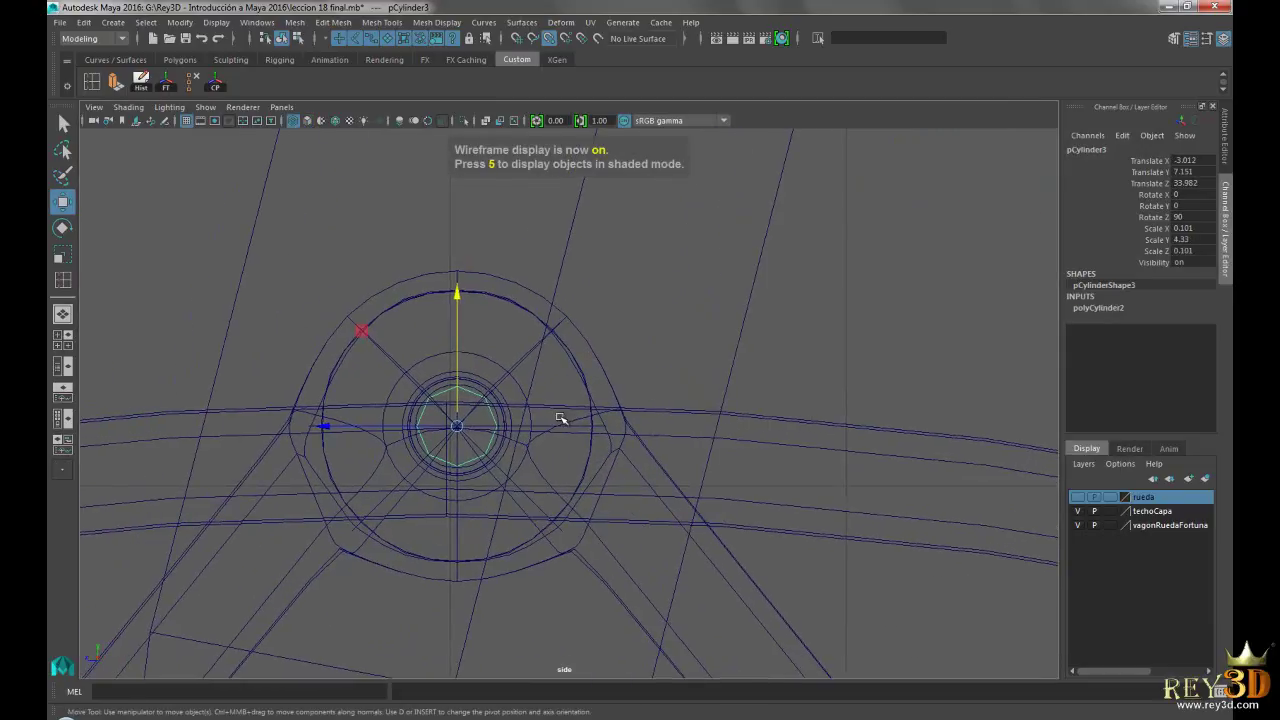
{"action": "key", "text": "5"}
{"action": "key", "text": "4"}
{"action": "key", "text": "5"}
{"action": "scroll", "coordinate": [652, 458], "scroll_direction": "down", "scroll_amount": 4}
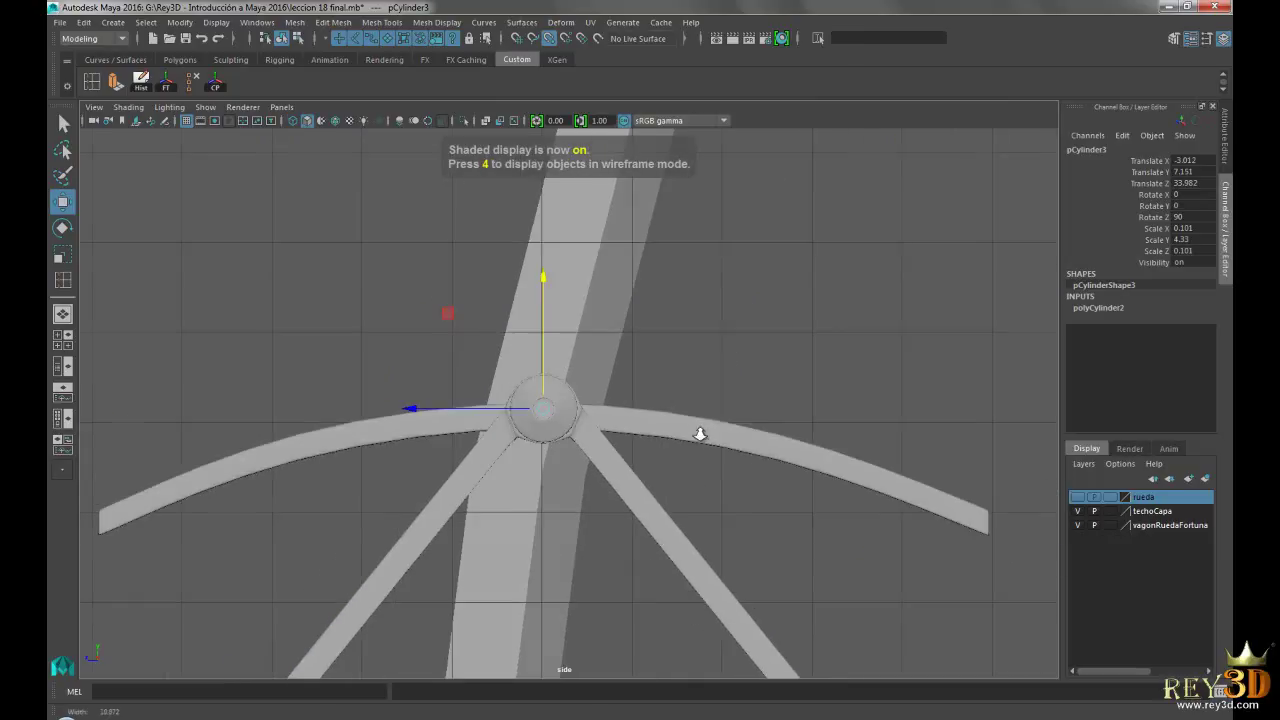
{"action": "key", "text": "space"}
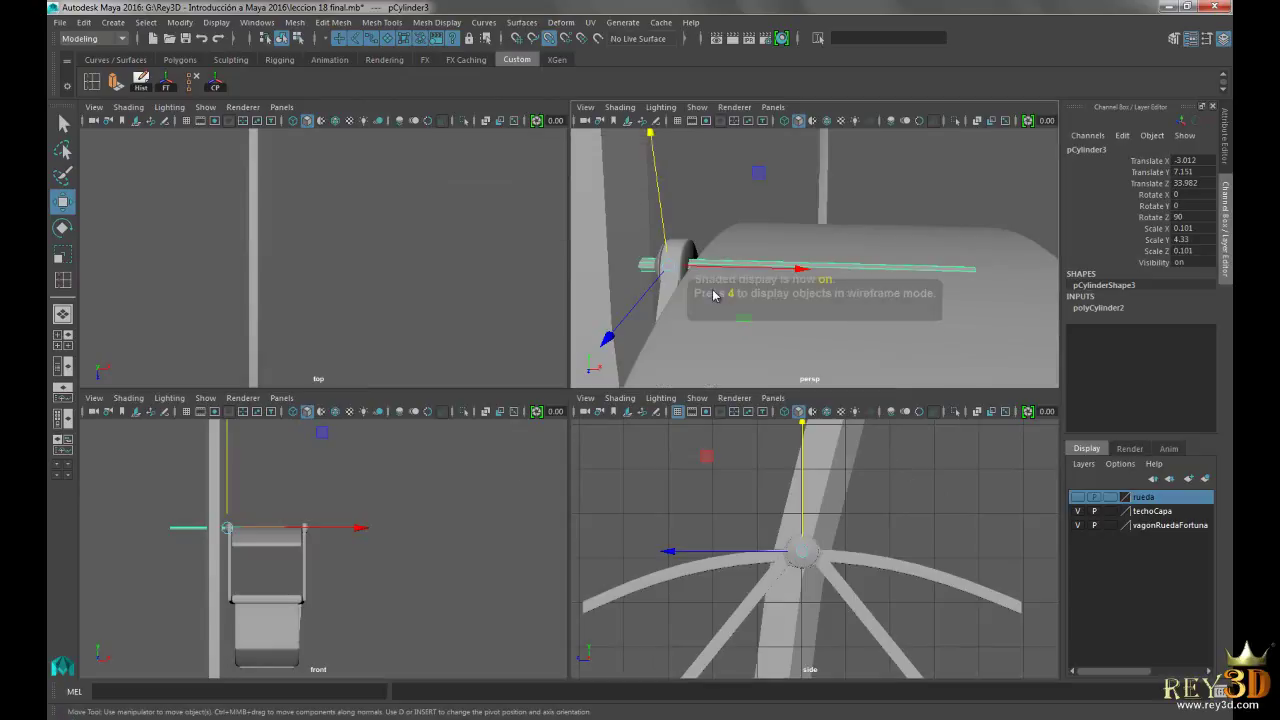
{"action": "key", "text": "space"}
Slide the axle along X to 0.073, centring it across the cabin roof.
{"action": "right_click_drag", "start_coordinate": [720, 326], "coordinate": [522, 349], "text": "alt"}
{"action": "left_click_drag", "start_coordinate": [522, 349], "coordinate": [696, 333], "text": "alt"}
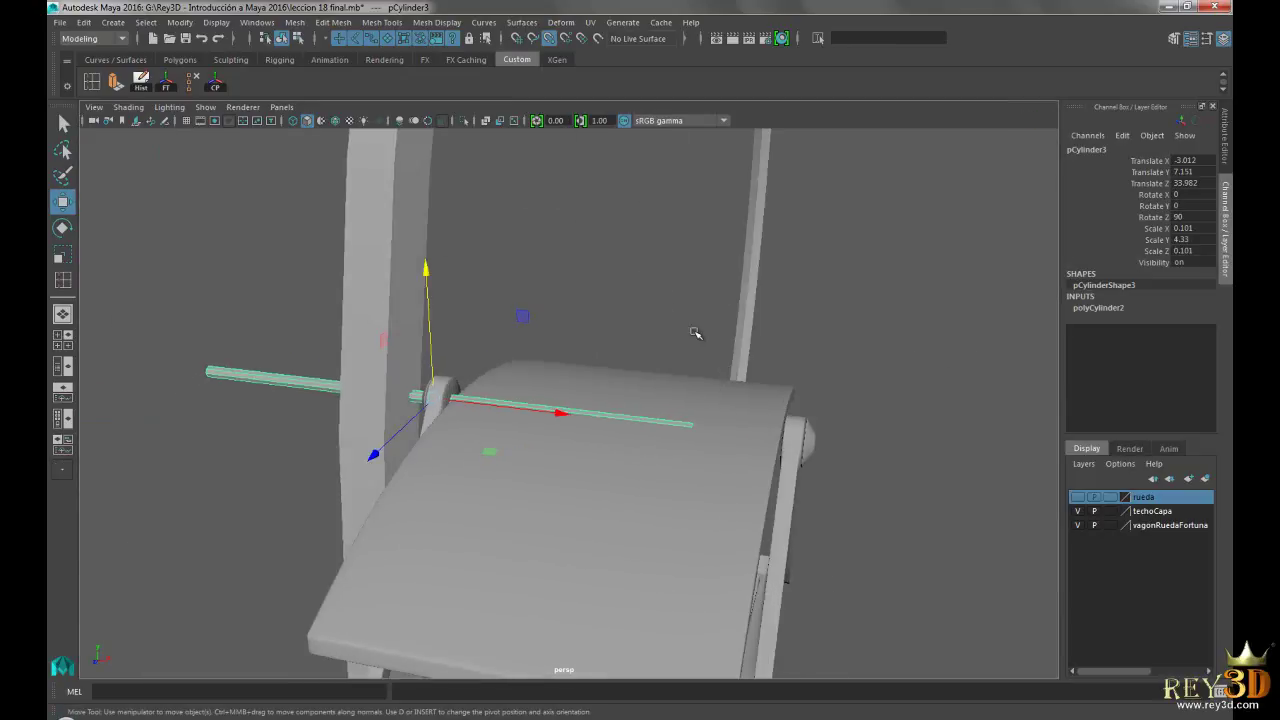
{"action": "mouse_move", "coordinate": [441, 405]}
{"action": "left_mouse_down", "text": "alt"}
{"action": "mouse_move", "coordinate": [569, 421]}
{"action": "mouse_move", "coordinate": [776, 420]}
{"action": "left_mouse_up", "text": "alt"}
{"action": "key", "text": "f"}
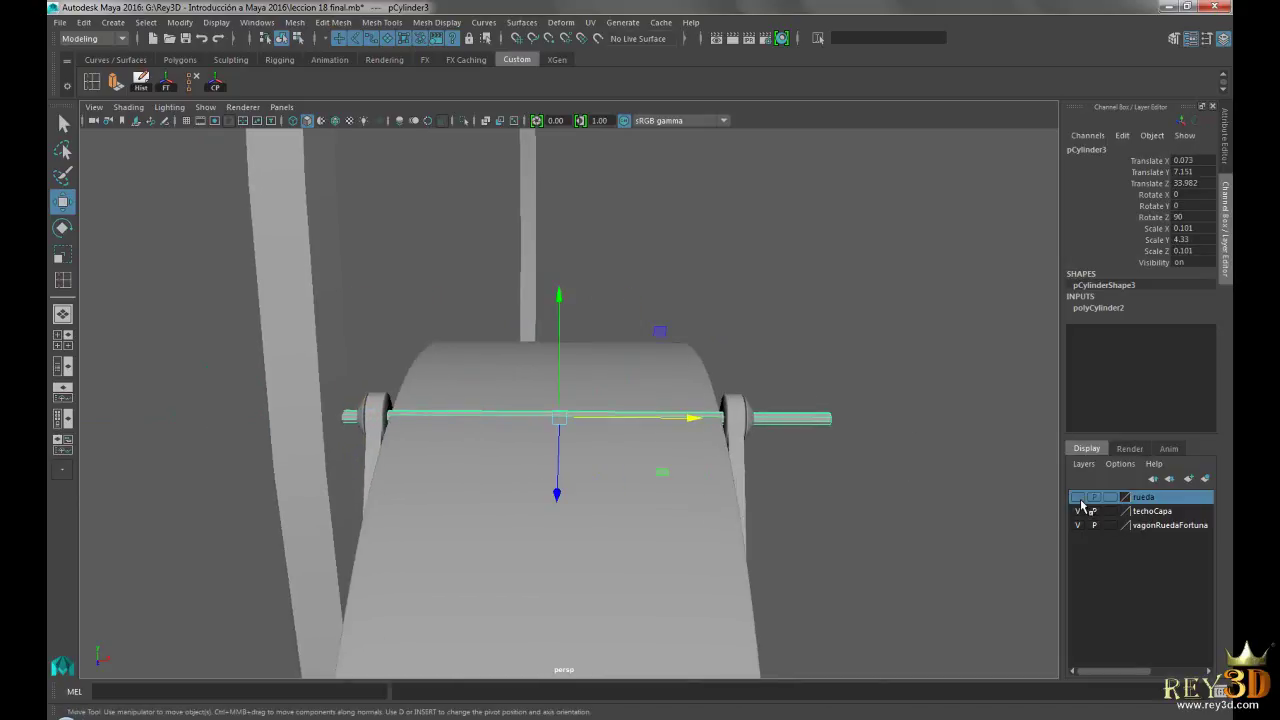
{"action": "left_click_drag", "start_coordinate": [700, 430], "coordinate": [686, 428], "text": "alt"}
{"action": "mouse_move", "coordinate": [563, 428]}
{"action": "left_mouse_down", "text": "alt"}
{"action": "mouse_move", "coordinate": [643, 420]}
{"action": "mouse_move", "coordinate": [514, 409]}
{"action": "mouse_move", "coordinate": [729, 457]}
{"action": "mouse_move", "coordinate": [717, 469]}
{"action": "mouse_move", "coordinate": [591, 449]}
{"action": "mouse_move", "coordinate": [697, 477]}
{"action": "mouse_move", "coordinate": [422, 467]}
{"action": "mouse_move", "coordinate": [443, 449]}
{"action": "left_mouse_up", "text": "alt"}
Shorten the axle cylinder to Scale Y 0.166.
{"action": "left_click", "coordinate": [426, 290]}
{"action": "mouse_move", "coordinate": [406, 374]}
{"action": "left_mouse_down", "text": "alt"}
{"action": "mouse_move", "coordinate": [360, 429]}
{"action": "mouse_move", "coordinate": [411, 418]}
{"action": "left_mouse_up", "text": "alt"}
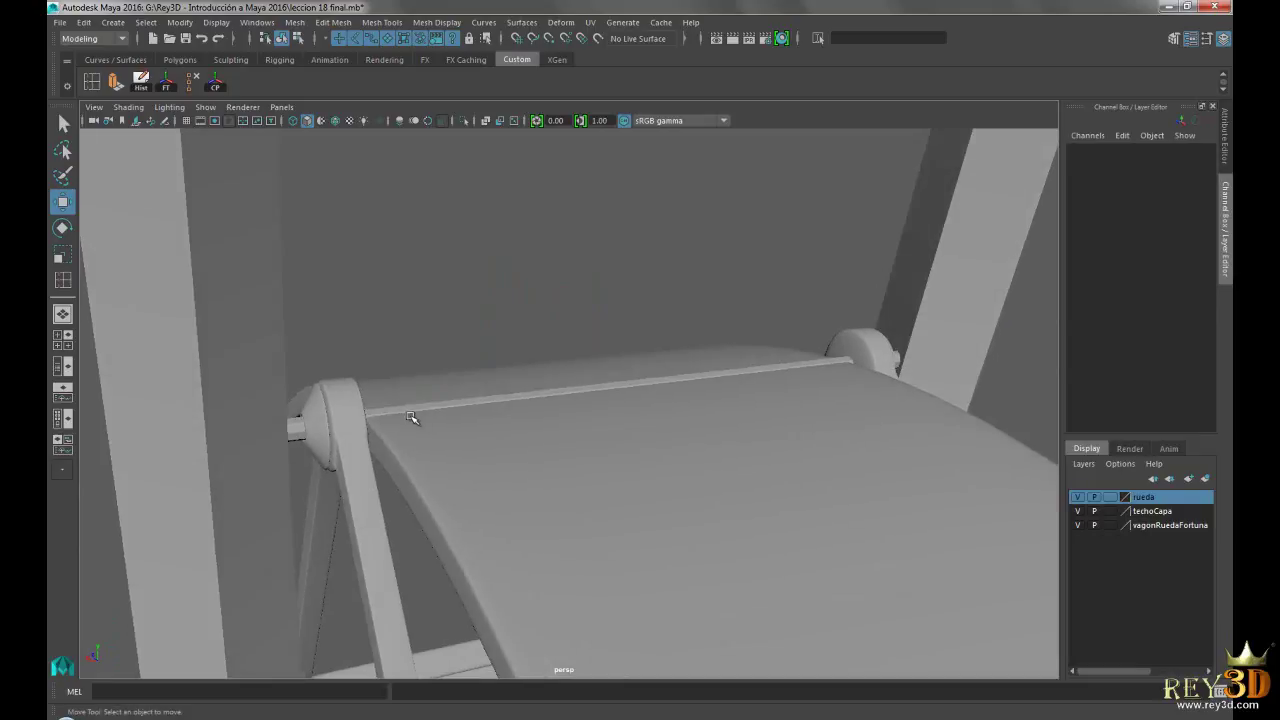
{"action": "left_click", "coordinate": [418, 404]}
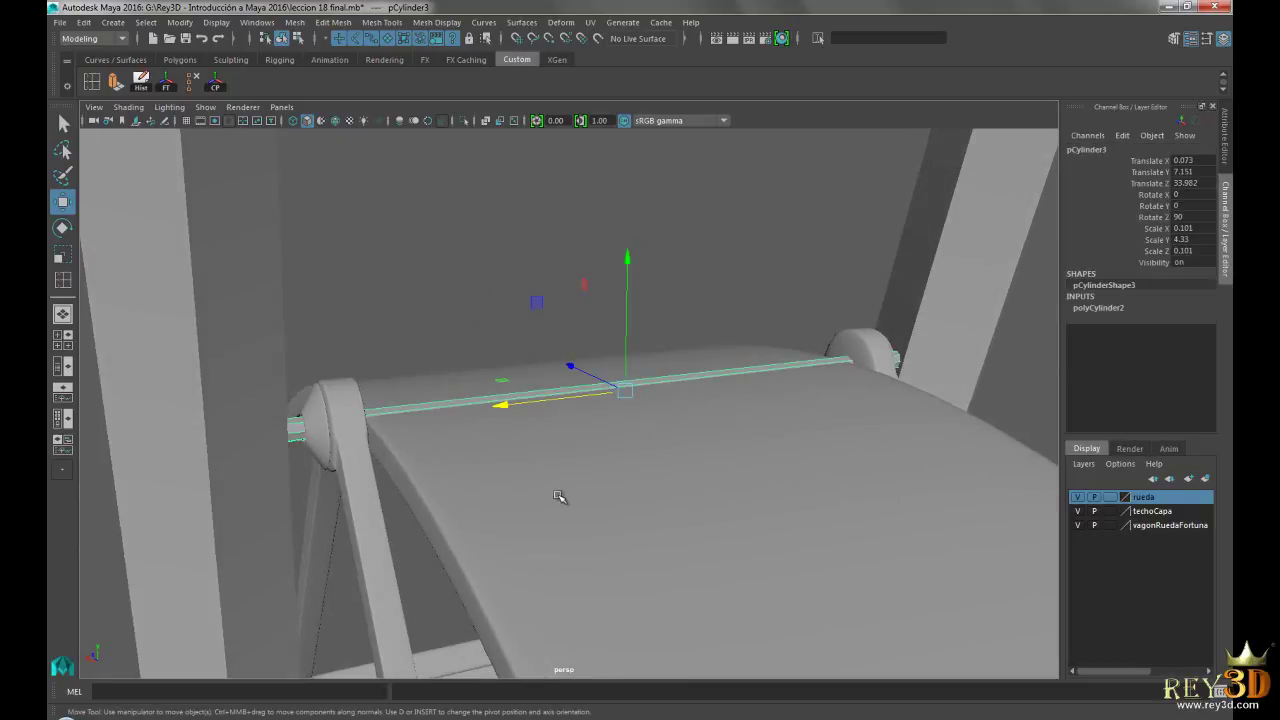
{"action": "mouse_move", "coordinate": [731, 406]}
{"action": "left_mouse_down", "text": "alt"}
{"action": "mouse_move", "coordinate": [634, 413]}
{"action": "mouse_move", "coordinate": [654, 414]}
{"action": "left_mouse_up", "text": "alt"}
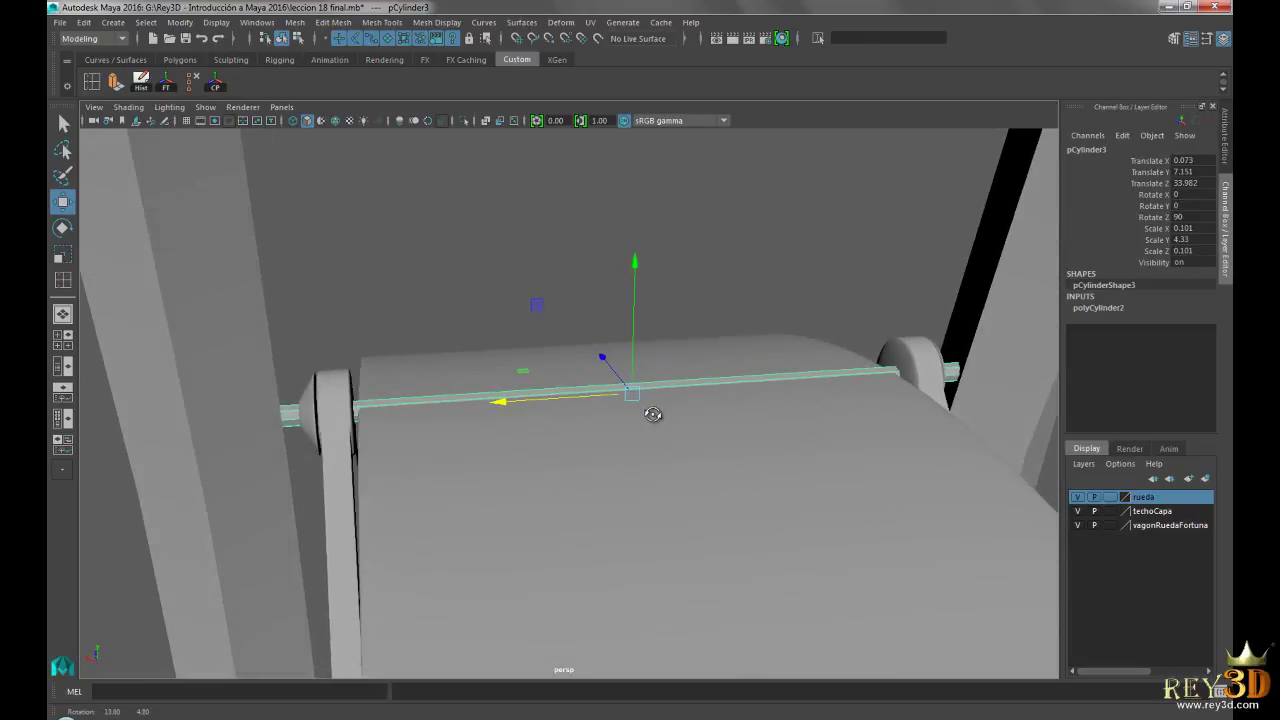
{"action": "middle_click_drag", "start_coordinate": [690, 410], "coordinate": [712, 410], "text": "alt"}
{"action": "key", "text": "r"}
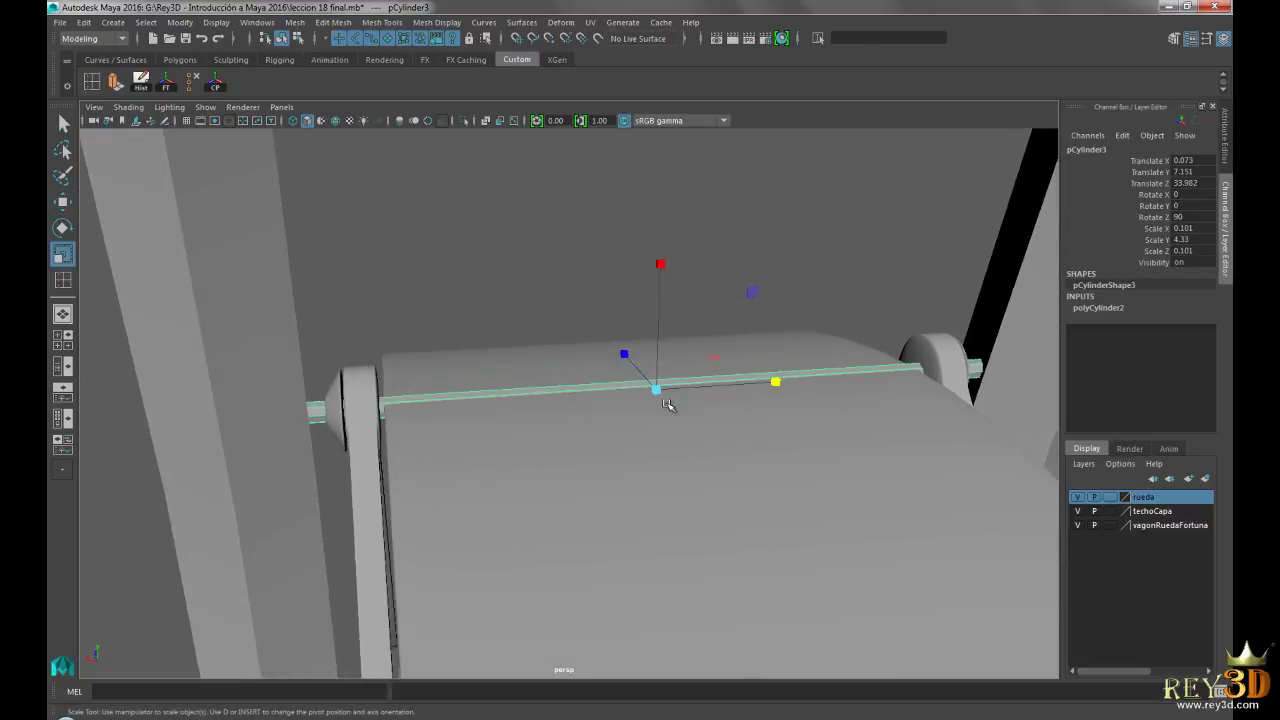
{"action": "left_click_drag", "start_coordinate": [773, 382], "coordinate": [690, 387]}
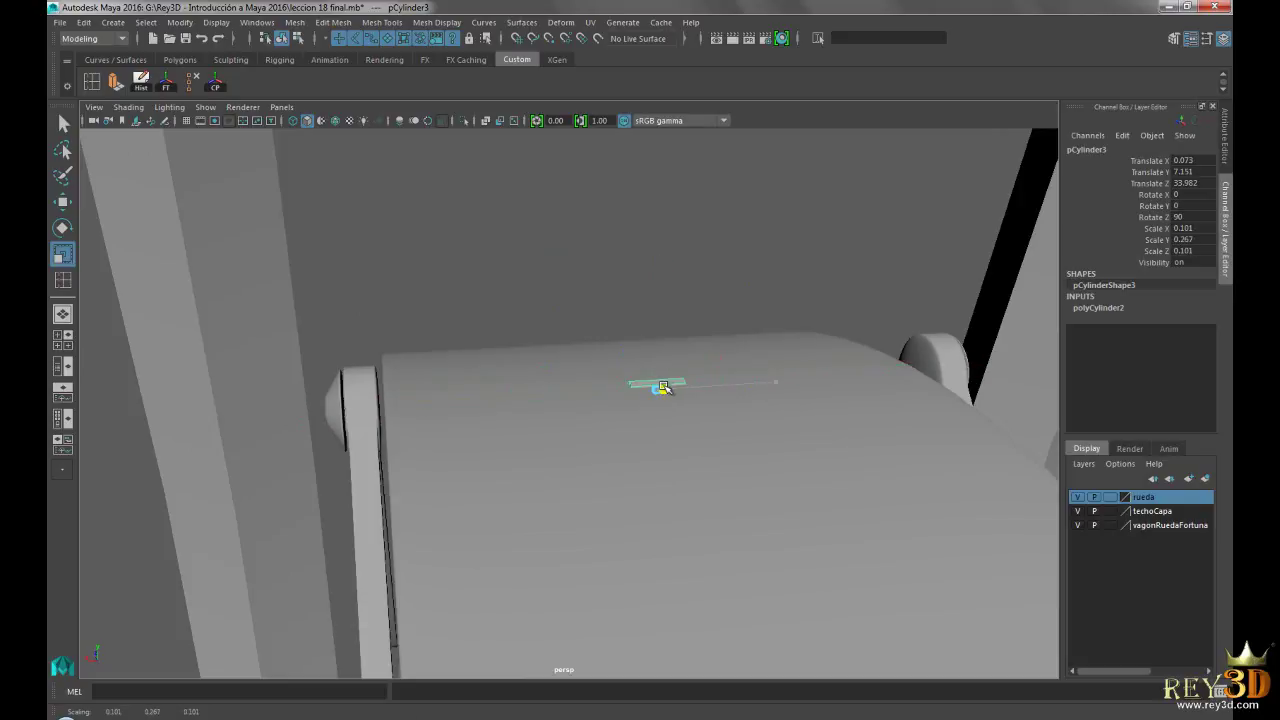
Move the short pin to Translate X 3.261 on one roof hub.
{"action": "key", "text": "w"}
{"action": "left_click_drag", "start_coordinate": [592, 396], "coordinate": [243, 417]}
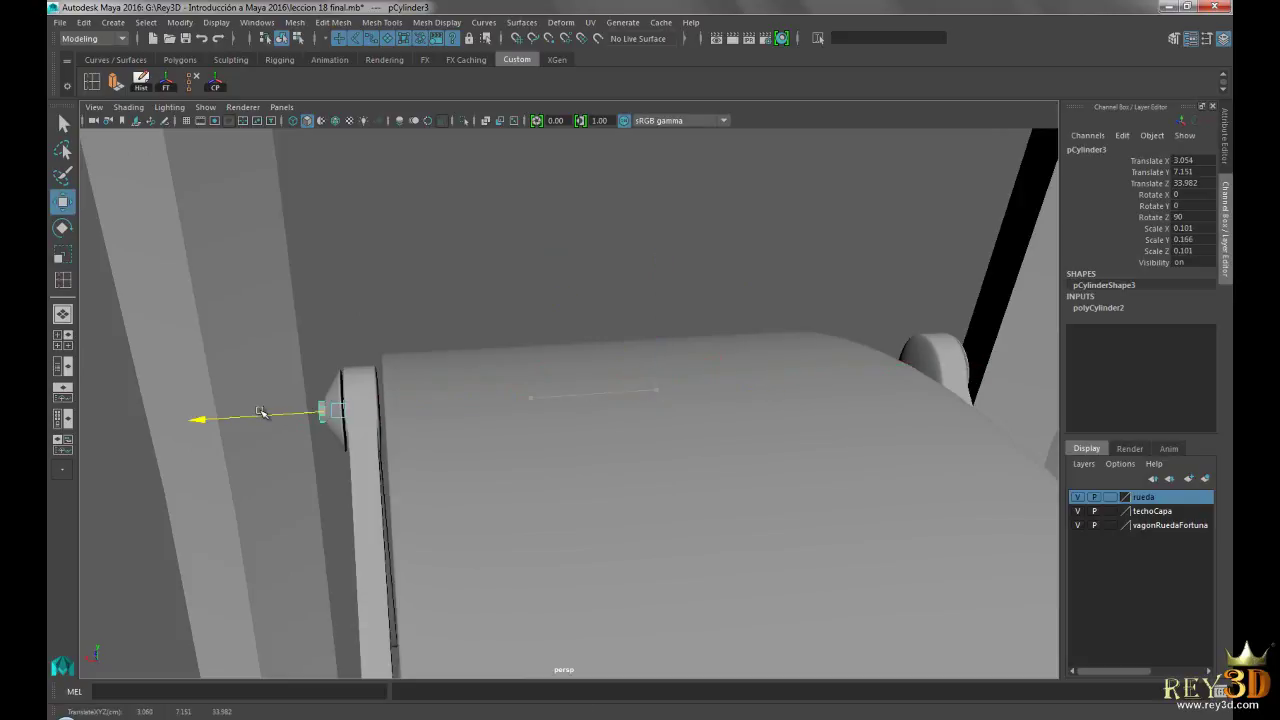
{"action": "left_click_drag", "start_coordinate": [355, 479], "coordinate": [376, 465], "text": "alt"}
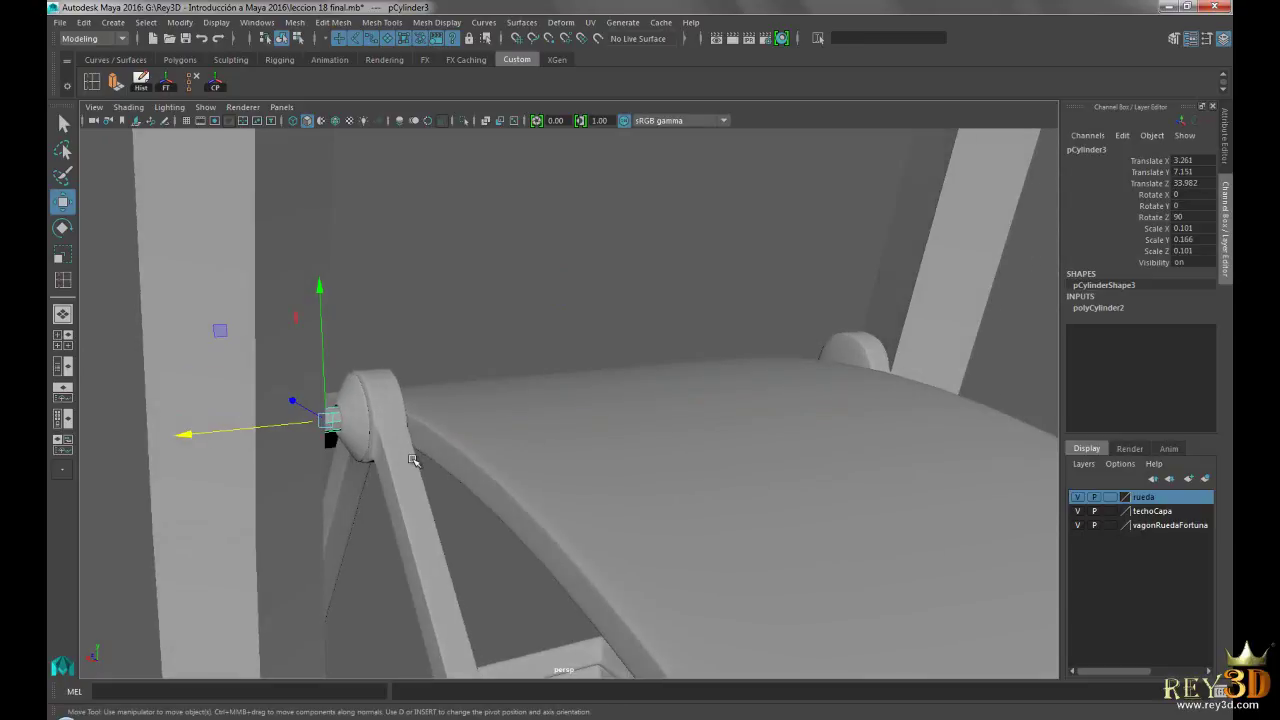
Frame the first pin, then orbit until the cabin roof faces front-on.
{"action": "key", "text": "f"}
{"action": "mouse_move", "coordinate": [514, 443]}
{"action": "left_mouse_down", "text": "alt"}
{"action": "mouse_move", "coordinate": [663, 428]}
{"action": "mouse_move", "coordinate": [683, 400]}
{"action": "mouse_move", "coordinate": [717, 420]}
{"action": "mouse_move", "coordinate": [691, 434]}
{"action": "mouse_move", "coordinate": [829, 447]}
{"action": "mouse_move", "coordinate": [946, 426]}
{"action": "mouse_move", "coordinate": [714, 426]}
{"action": "mouse_move", "coordinate": [923, 432]}
{"action": "left_mouse_up", "text": "alt"}
{"action": "right_click_drag", "start_coordinate": [923, 432], "coordinate": [277, 351], "text": "alt"}
{"action": "mouse_move", "coordinate": [277, 351]}
{"action": "left_mouse_down", "text": "alt"}
{"action": "mouse_move", "coordinate": [517, 354]}
{"action": "mouse_move", "coordinate": [371, 306]}
{"action": "left_mouse_up", "text": "alt"}
{"action": "left_click", "coordinate": [371, 306]}
{"action": "mouse_move", "coordinate": [523, 380]}
{"action": "left_mouse_down", "text": "alt"}
{"action": "mouse_move", "coordinate": [363, 355]}
{"action": "mouse_move", "coordinate": [582, 430]}
{"action": "left_mouse_up", "text": "alt"}
Move pin pCylinder4 along X to the opposite roof pivot at Translate X -3.276.
{"action": "left_click", "coordinate": [707, 413]}
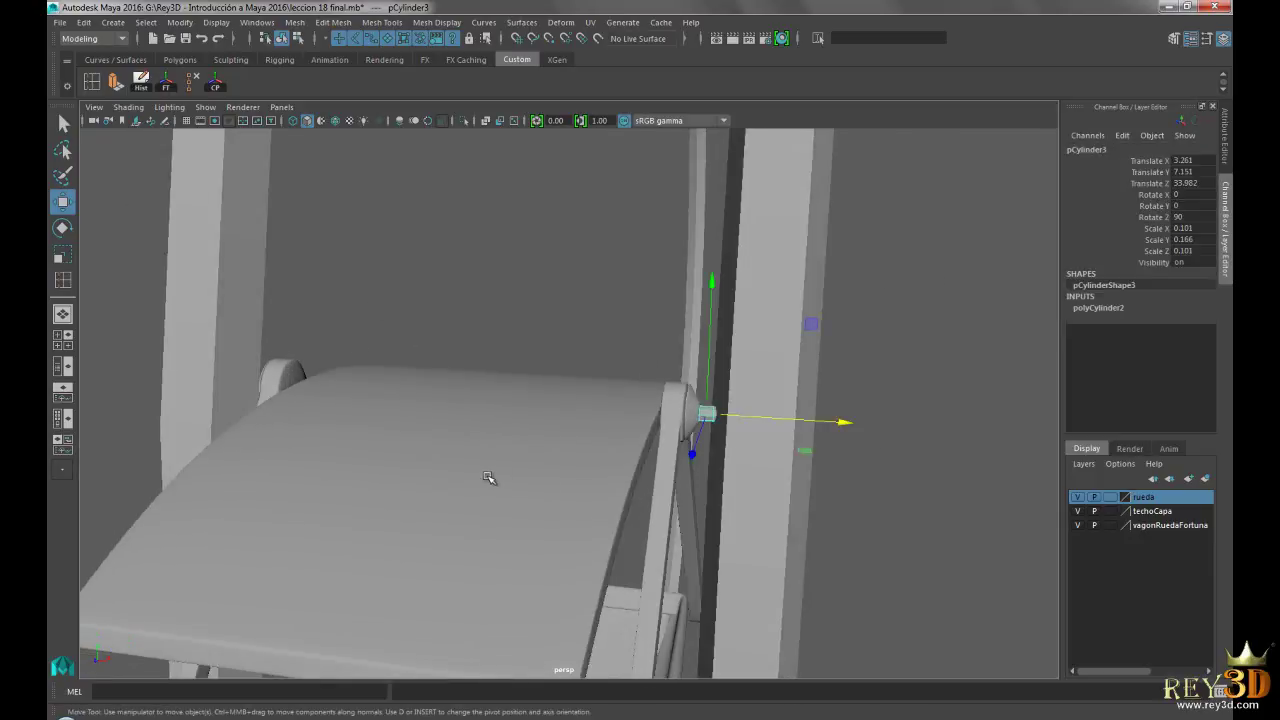
{"action": "left_click_drag", "start_coordinate": [491, 480], "coordinate": [509, 477], "text": "alt"}
{"action": "right_click_drag", "start_coordinate": [514, 477], "coordinate": [567, 442], "text": "alt"}
{"action": "middle_click_drag", "start_coordinate": [567, 442], "coordinate": [901, 439], "text": "alt"}
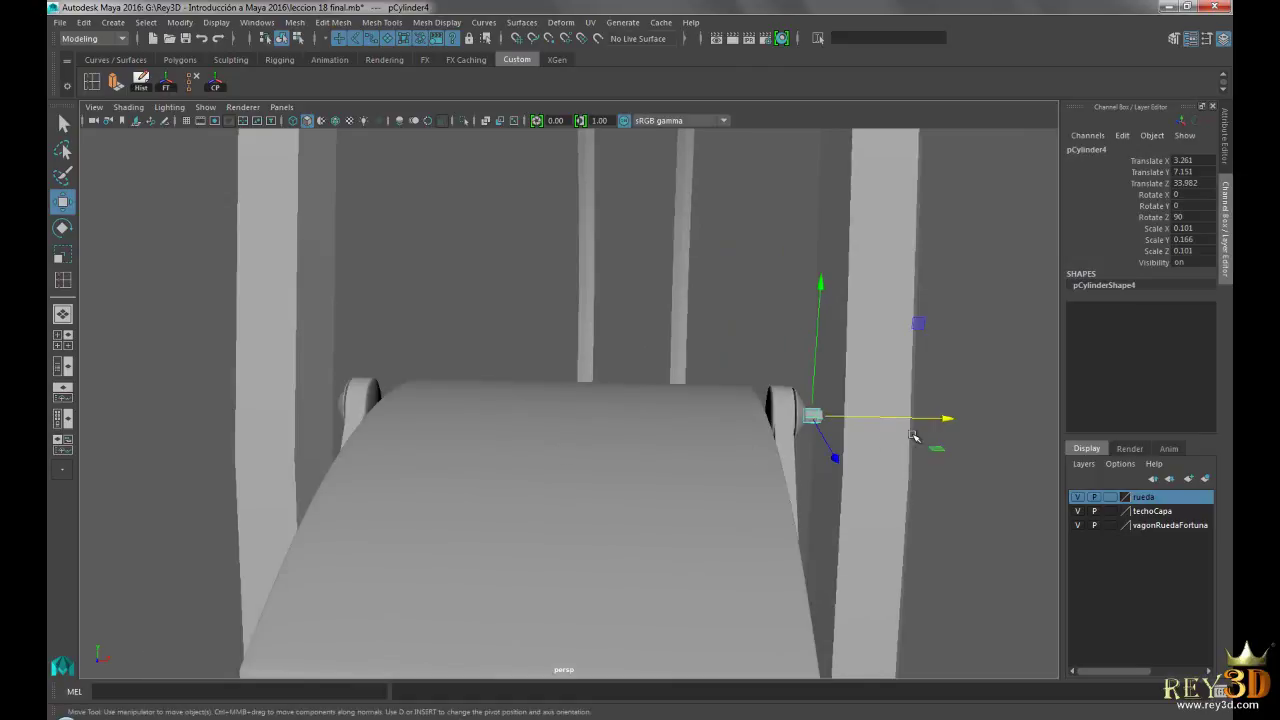
{"action": "mouse_move", "coordinate": [948, 419]}
{"action": "left_mouse_down"}
{"action": "mouse_move", "coordinate": [486, 414]}
{"action": "mouse_move", "coordinate": [640, 480]}
{"action": "left_mouse_up"}
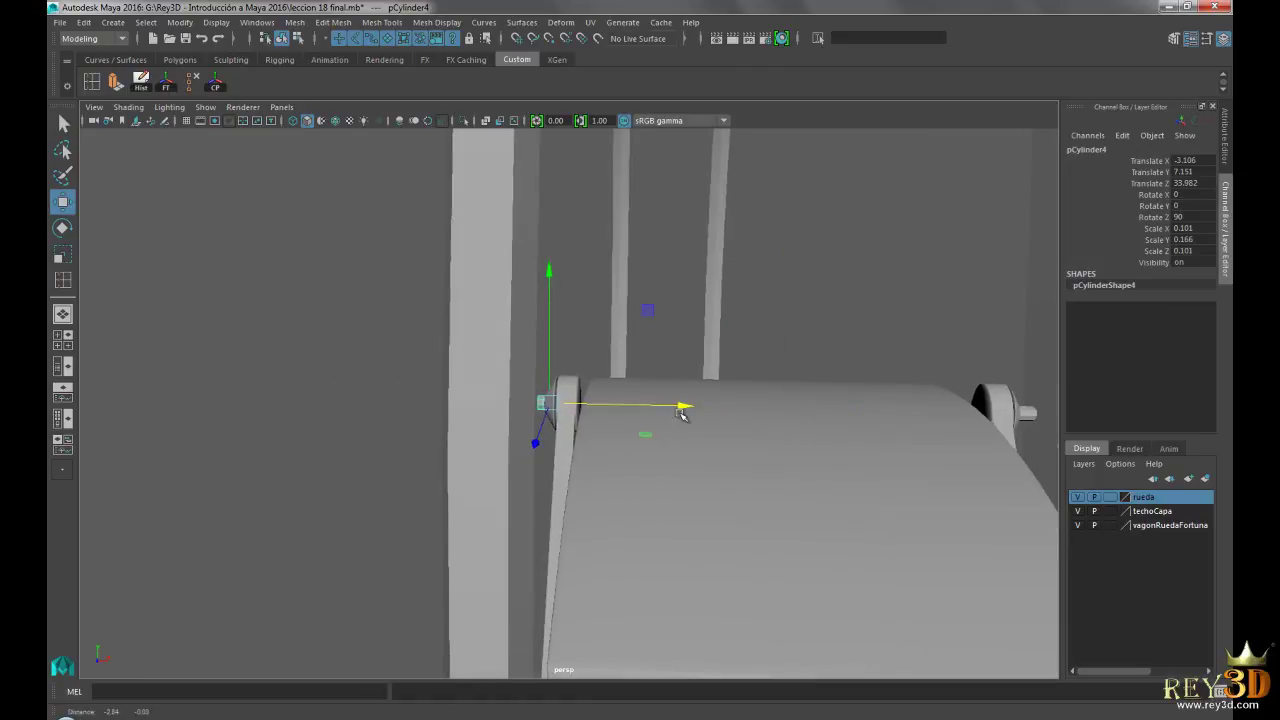
{"action": "right_click_drag", "start_coordinate": [640, 480], "coordinate": [761, 552], "text": "alt"}
{"action": "mouse_move", "coordinate": [761, 552]}
{"action": "left_mouse_down", "text": "alt"}
{"action": "mouse_move", "coordinate": [477, 449]}
{"action": "mouse_move", "coordinate": [620, 426]}
{"action": "mouse_move", "coordinate": [600, 403]}
{"action": "left_mouse_up", "text": "alt"}
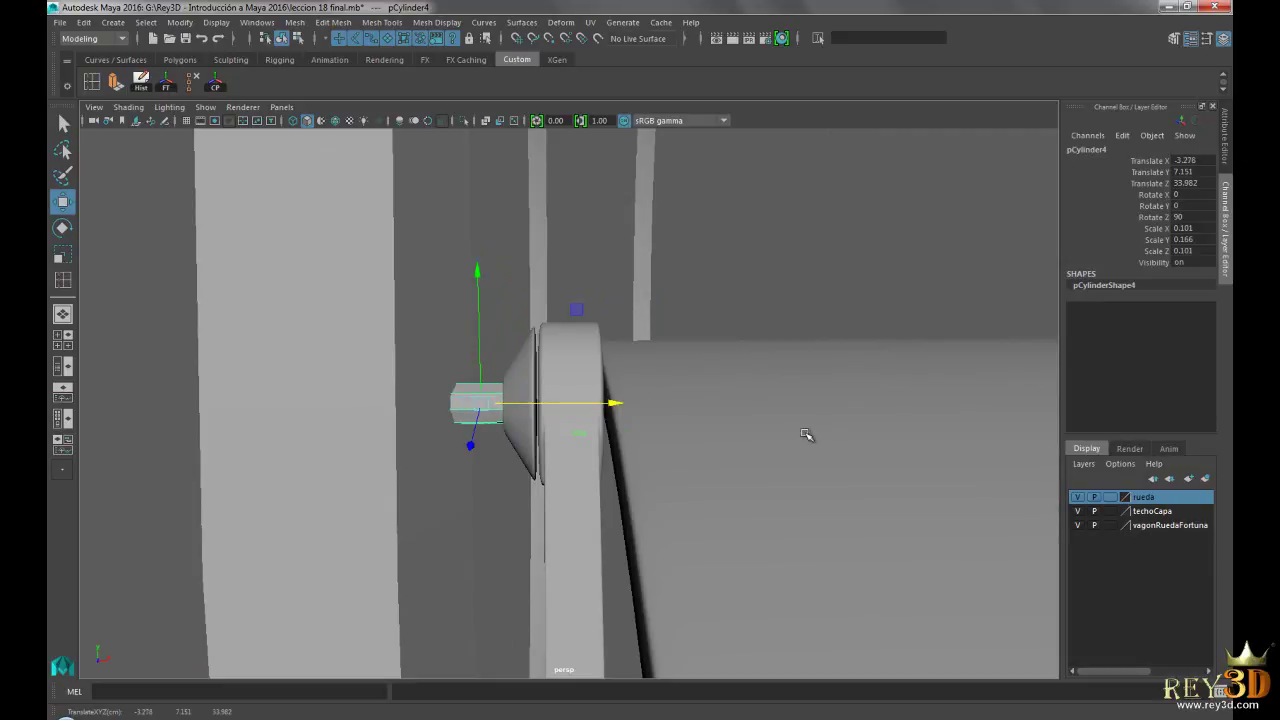
{"action": "left_click_drag", "start_coordinate": [757, 429], "coordinate": [786, 283], "text": "alt"}
{"action": "left_click", "coordinate": [786, 283]}
{"action": "mouse_move", "coordinate": [917, 377]}
{"action": "left_mouse_down", "text": "alt"}
{"action": "mouse_move", "coordinate": [631, 383]}
{"action": "mouse_move", "coordinate": [831, 400]}
{"action": "mouse_move", "coordinate": [641, 401]}
{"action": "mouse_move", "coordinate": [657, 443]}
{"action": "mouse_move", "coordinate": [760, 466]}
{"action": "left_mouse_up", "text": "alt"}
{"action": "mouse_move", "coordinate": [760, 466]}
{"action": "right_mouse_down", "text": "alt"}
{"action": "mouse_move", "coordinate": [725, 362]}
{"action": "mouse_move", "coordinate": [609, 348]}
{"action": "right_mouse_up", "text": "alt"}
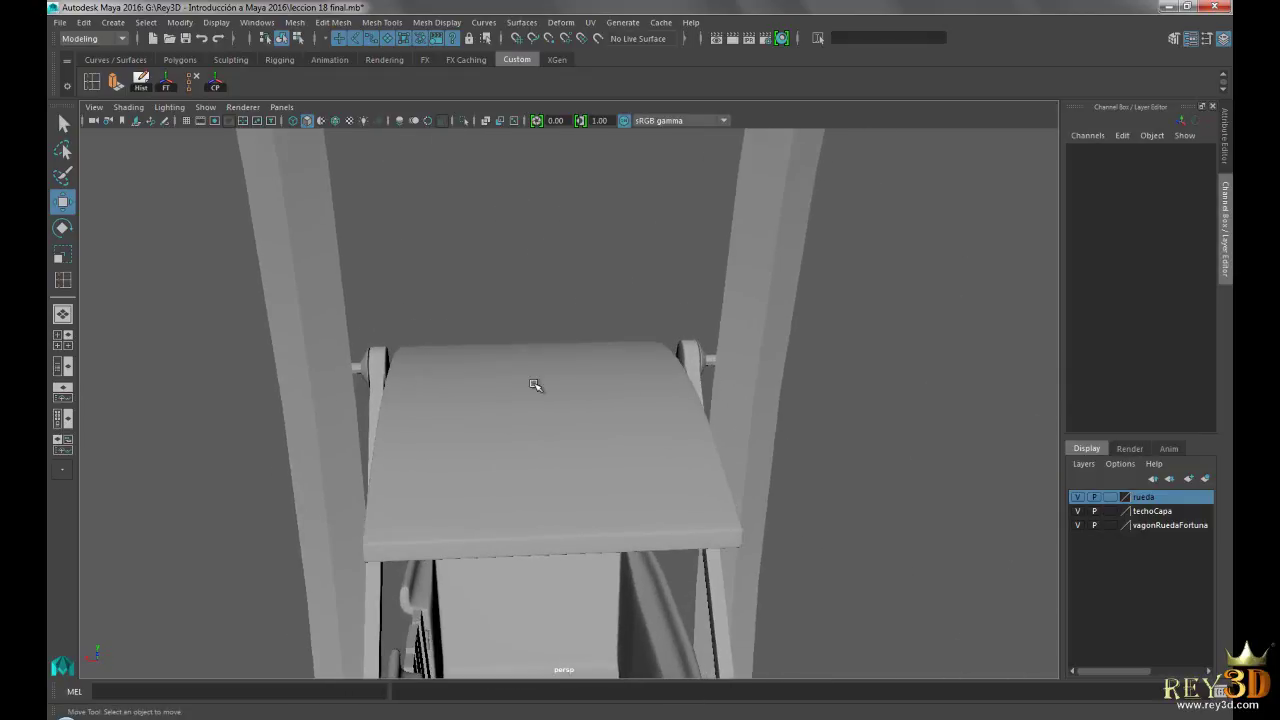
Switch to the Persp/Outliner layout, then select and frame the vagon_completo cabin group.
{"action": "left_click", "coordinate": [64, 366]}
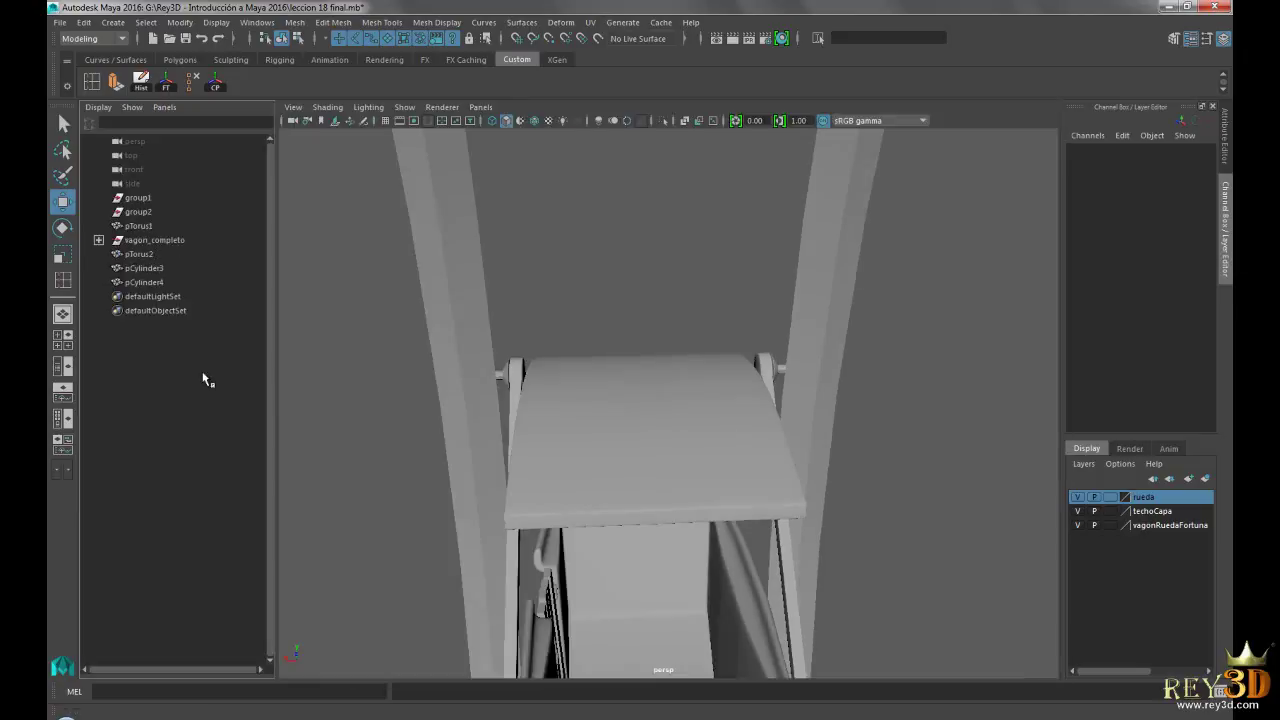
{"action": "left_click_drag", "start_coordinate": [293, 308], "coordinate": [190, 297], "text": "alt"}
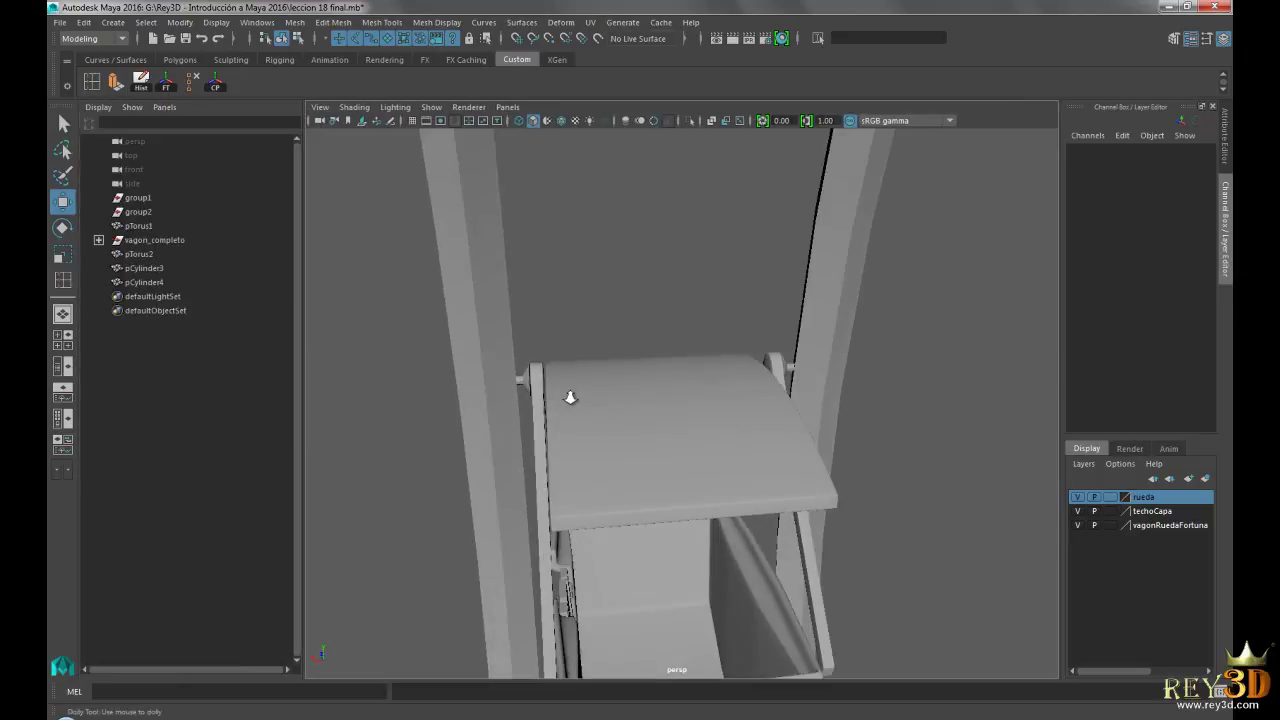
{"action": "left_click", "coordinate": [155, 240]}
{"action": "key", "text": "f"}
{"action": "left_click_drag", "start_coordinate": [503, 423], "coordinate": [626, 426], "text": "alt"}
{"action": "scroll", "coordinate": [708, 390], "scroll_direction": "up", "scroll_amount": 5}
Test-swing the cabin about its X axis, then undo the rotation.
{"action": "key", "text": "e"}
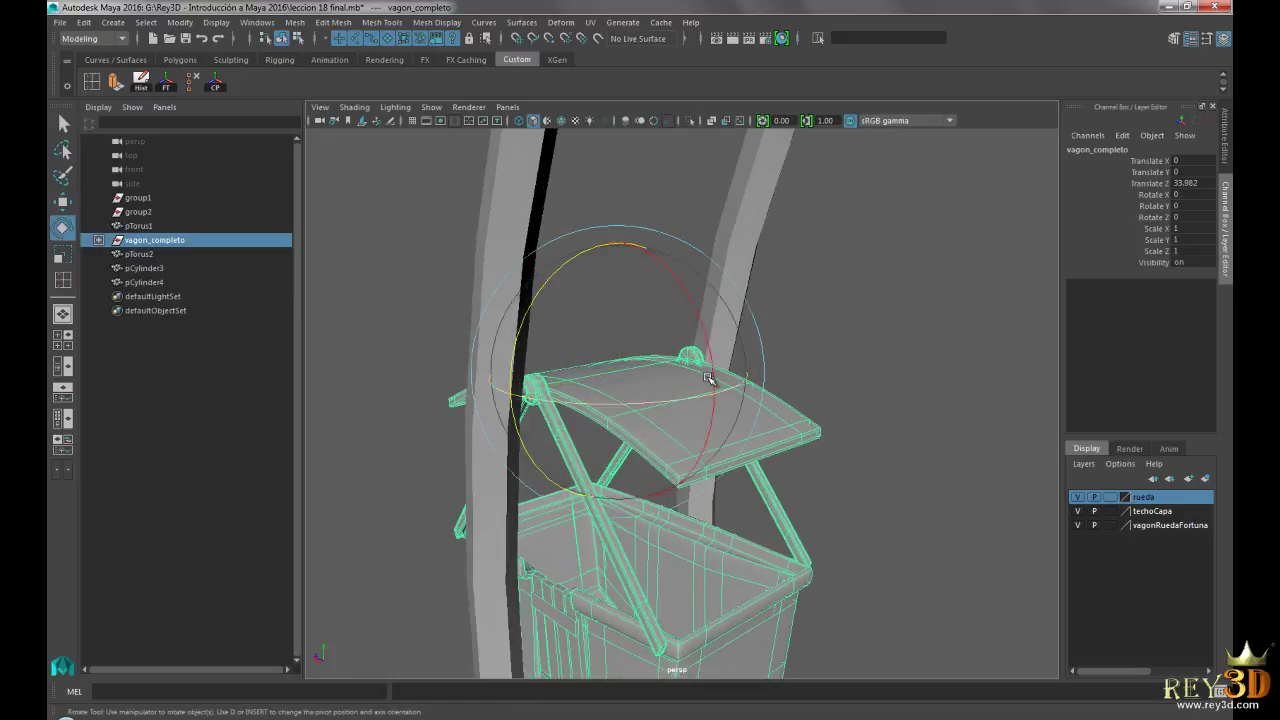
{"action": "left_click_drag", "start_coordinate": [700, 335], "coordinate": [678, 306]}
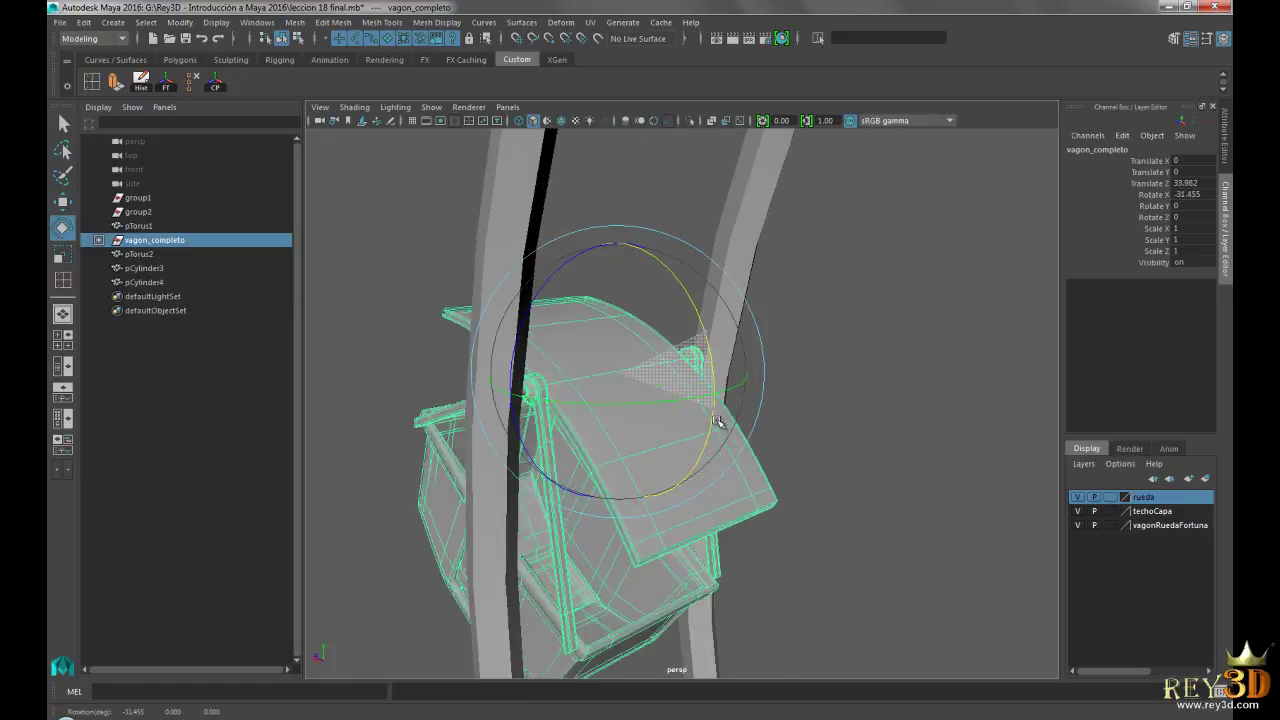
{"action": "key", "text": "ctrl+z"}
{"action": "scroll", "coordinate": [740, 486], "scroll_direction": "up", "scroll_amount": 5}
{"action": "key", "text": "w"}
Select both roof pins, pCylinder3 and pCylinder4.
{"action": "mouse_move", "coordinate": [640, 423]}
{"action": "left_mouse_down", "text": "alt"}
{"action": "mouse_move", "coordinate": [622, 254]}
{"action": "mouse_move", "coordinate": [623, 394]}
{"action": "mouse_move", "coordinate": [430, 424]}
{"action": "left_mouse_up", "text": "alt"}
{"action": "left_click", "coordinate": [622, 254]}
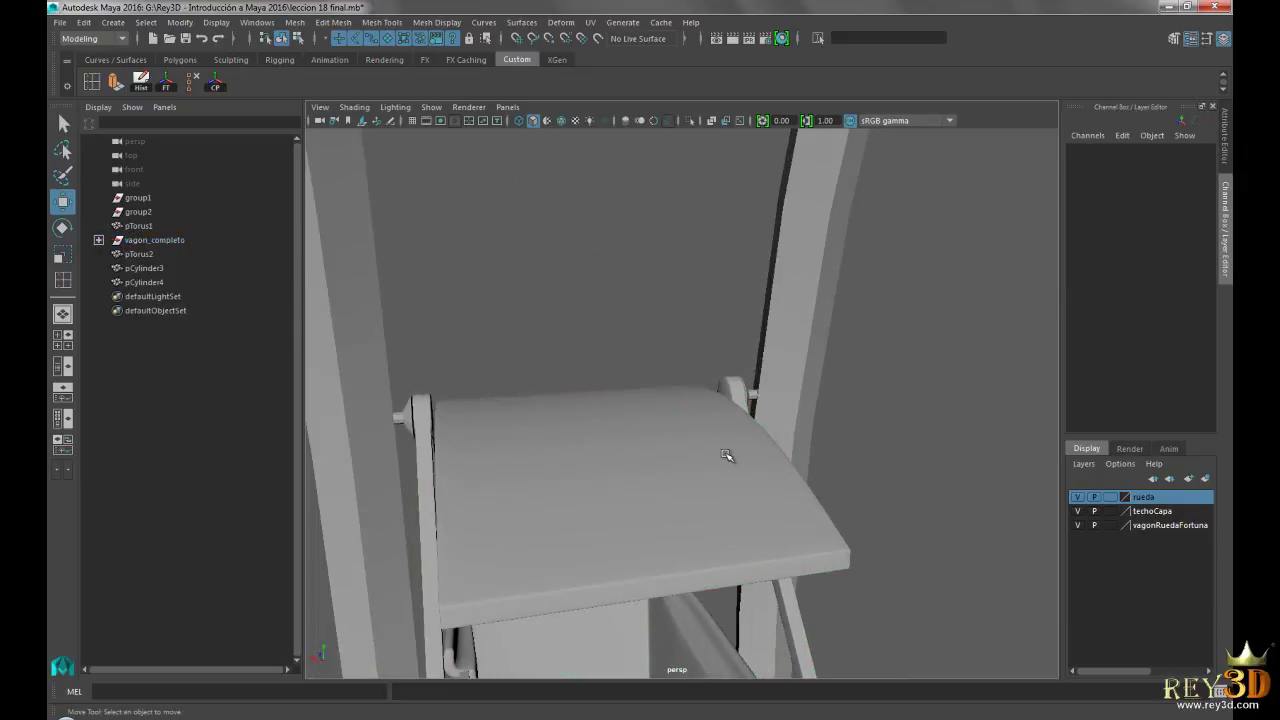
{"action": "right_click_drag", "start_coordinate": [606, 438], "coordinate": [633, 447], "text": "alt"}
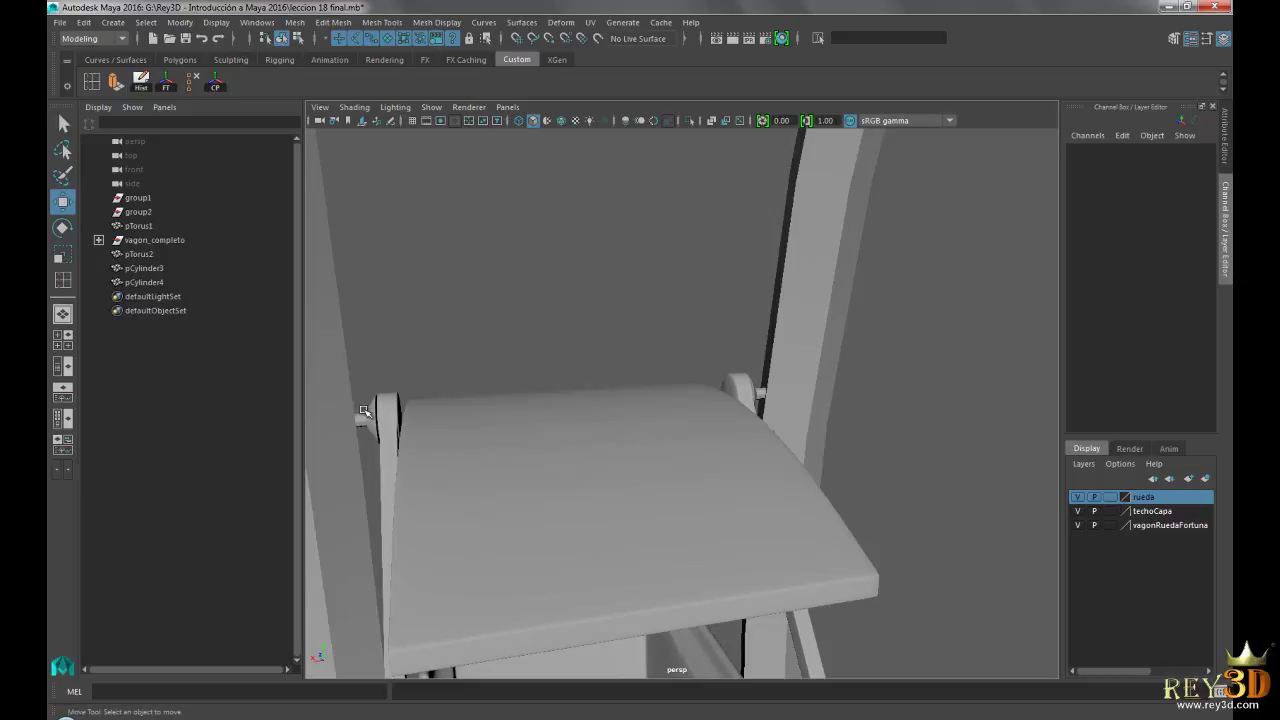
{"action": "key", "text": "q"}
{"action": "left_click", "coordinate": [360, 420]}
{"action": "left_click", "coordinate": [761, 394], "text": "shift"}
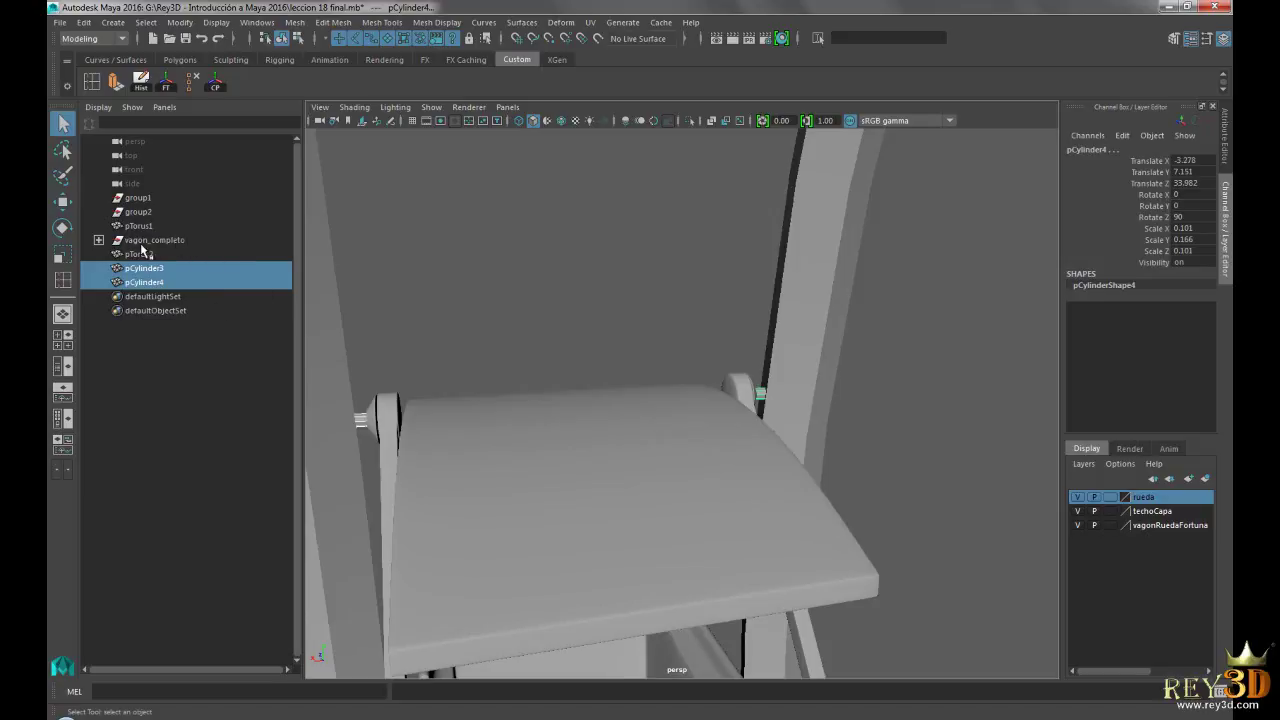
Select the two pins pCylinder3 and pCylinder4 together.
{"action": "left_click", "coordinate": [427, 314]}
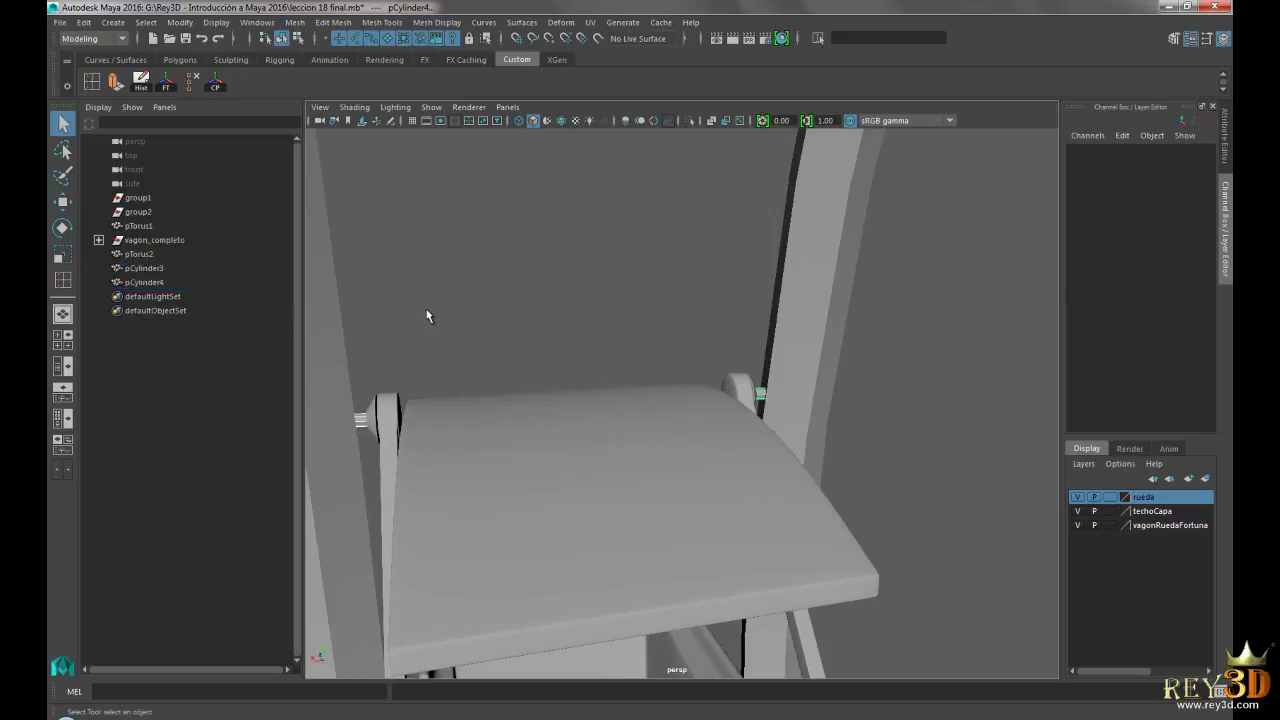
{"action": "left_click_drag", "start_coordinate": [458, 325], "coordinate": [444, 357], "text": "alt"}
{"action": "left_click", "coordinate": [359, 422]}
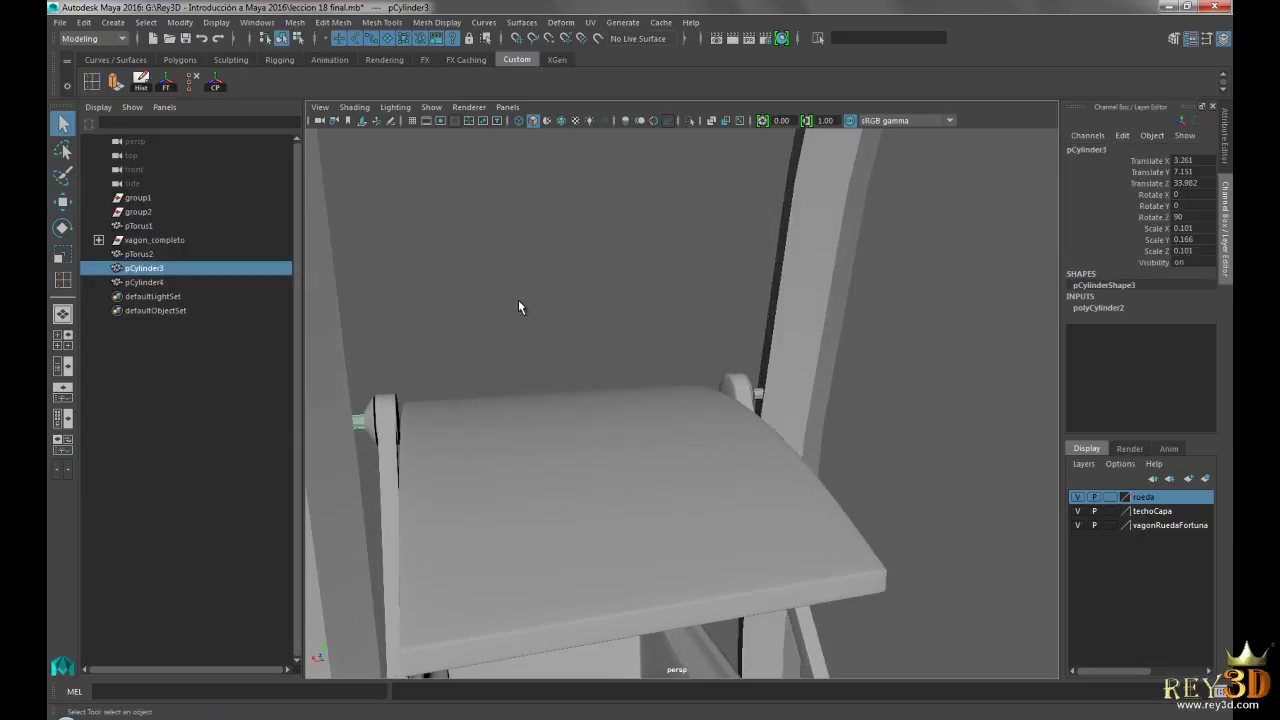
{"action": "left_click", "coordinate": [760, 393], "text": "shift"}
{"action": "mouse_move", "coordinate": [782, 403]}
{"action": "left_mouse_down", "text": "alt"}
{"action": "mouse_move", "coordinate": [801, 357]}
{"action": "mouse_move", "coordinate": [661, 378]}
{"action": "mouse_move", "coordinate": [571, 363]}
{"action": "left_mouse_up", "text": "alt"}
{"action": "left_click", "coordinate": [774, 393], "text": "shift"}
{"action": "left_click", "coordinate": [774, 393], "text": "shift"}
{"action": "scroll", "coordinate": [590, 366], "scroll_direction": "up", "scroll_amount": 2}
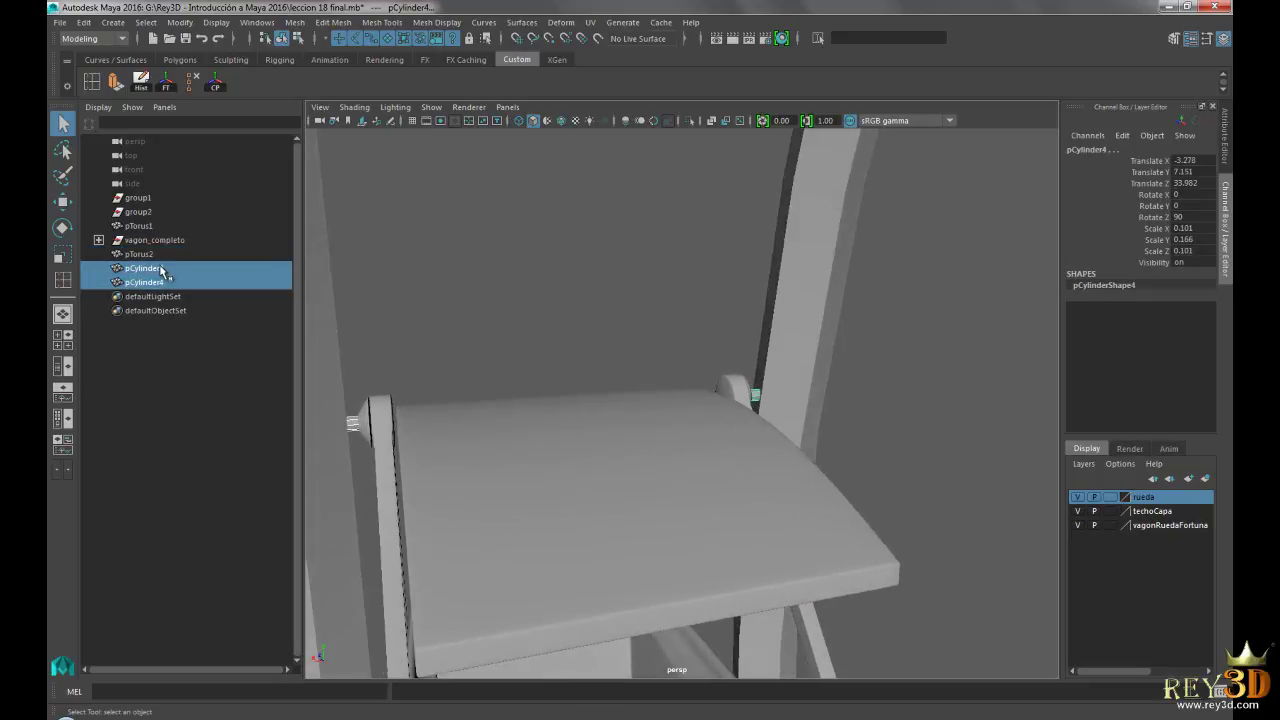
{"action": "mouse_move", "coordinate": [740, 418]}
{"action": "left_mouse_down", "text": "alt"}
{"action": "mouse_move", "coordinate": [617, 409]}
{"action": "mouse_move", "coordinate": [679, 419]}
{"action": "left_mouse_up", "text": "alt"}
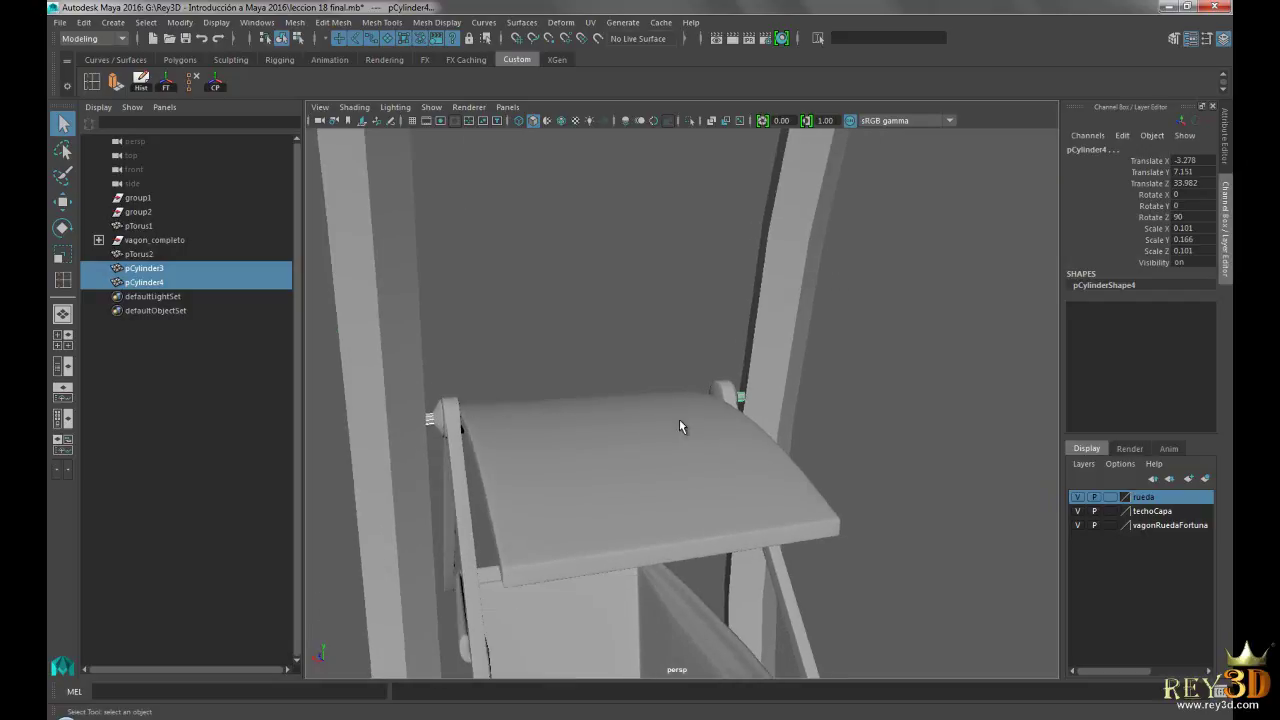
Add vagon_completo last and parent both pins under it with Edit > Parent.
{"action": "left_click", "coordinate": [175, 241], "text": "ctrl"}
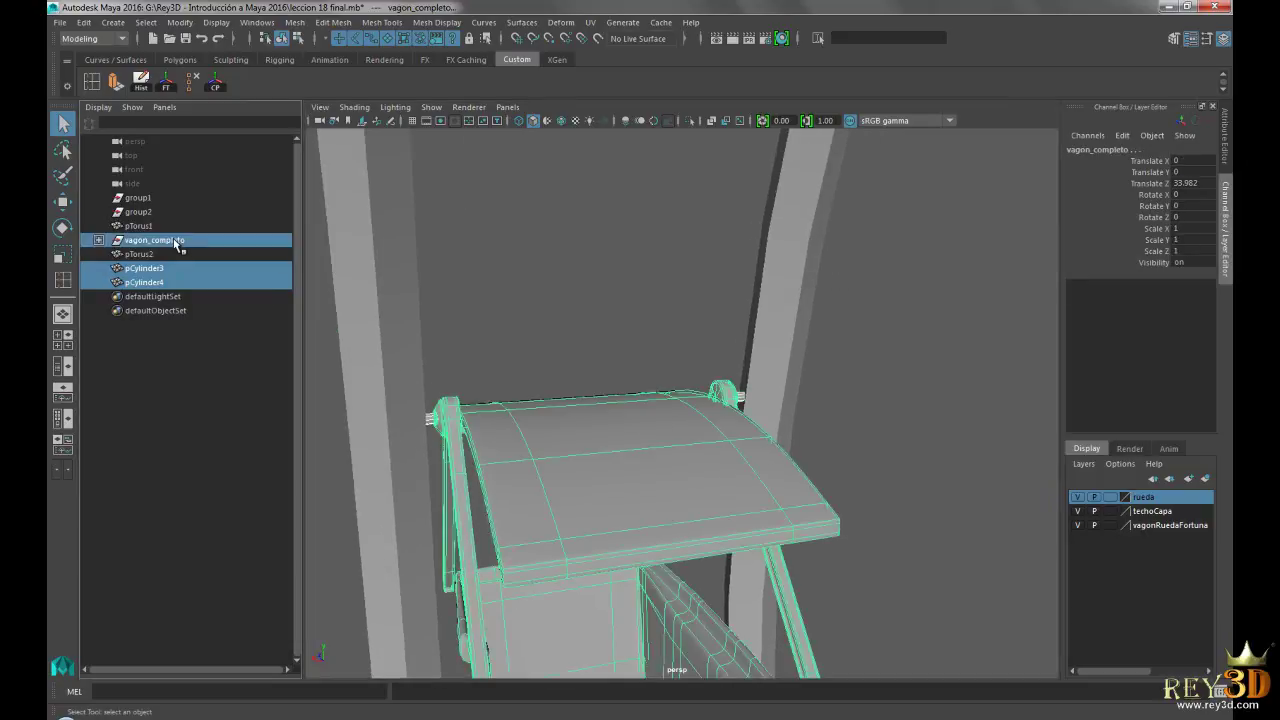
{"action": "right_click_drag", "start_coordinate": [578, 342], "coordinate": [654, 237], "text": "alt"}
{"action": "left_click_drag", "start_coordinate": [654, 237], "coordinate": [770, 391], "text": "alt"}
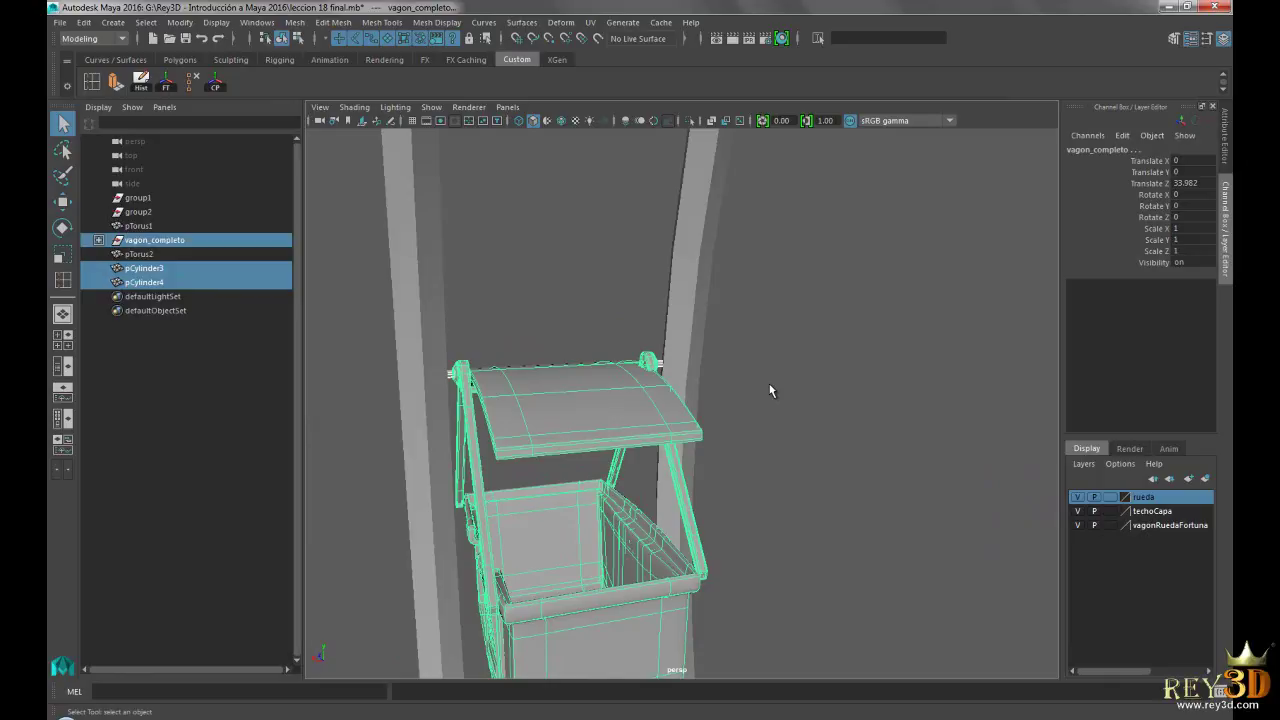
{"action": "mouse_move", "coordinate": [770, 391]}
{"action": "left_mouse_down", "text": "alt"}
{"action": "mouse_move", "coordinate": [743, 394]}
{"action": "mouse_move", "coordinate": [766, 377]}
{"action": "mouse_move", "coordinate": [770, 393]}
{"action": "mouse_move", "coordinate": [737, 423]}
{"action": "mouse_move", "coordinate": [774, 374]}
{"action": "mouse_move", "coordinate": [762, 385]}
{"action": "left_mouse_up", "text": "alt"}
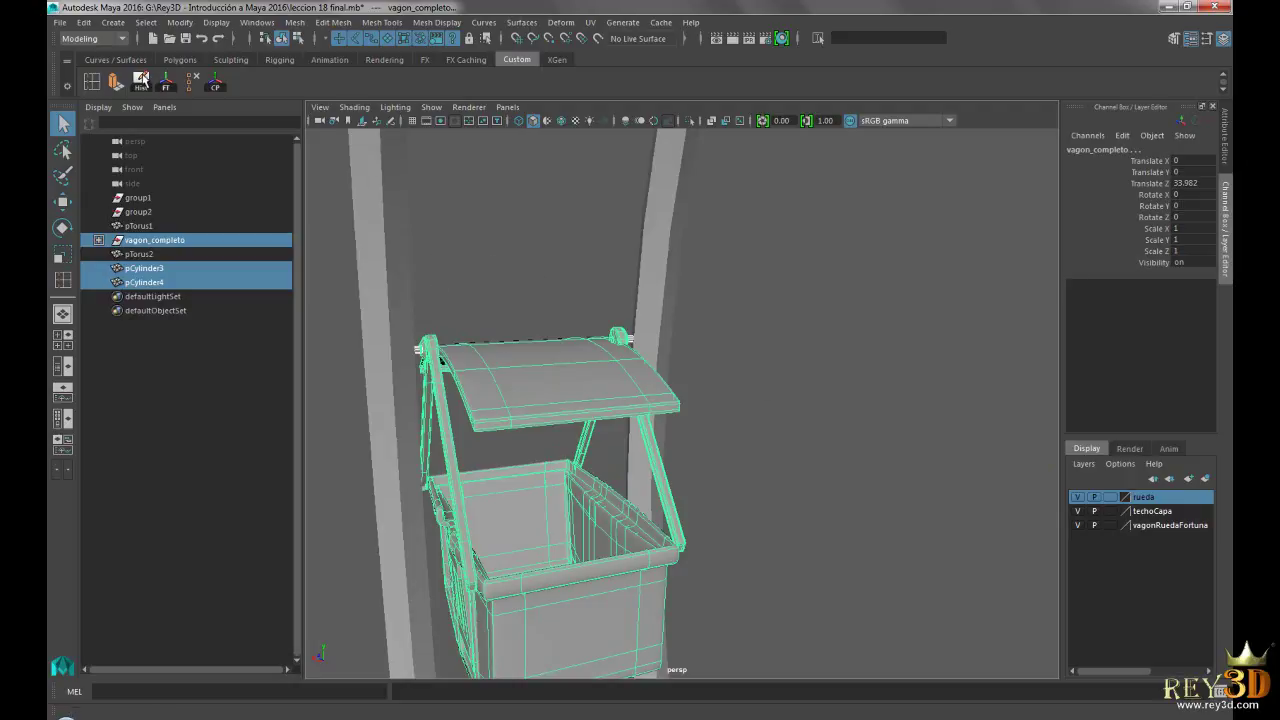
{"action": "left_click", "coordinate": [82, 22]}
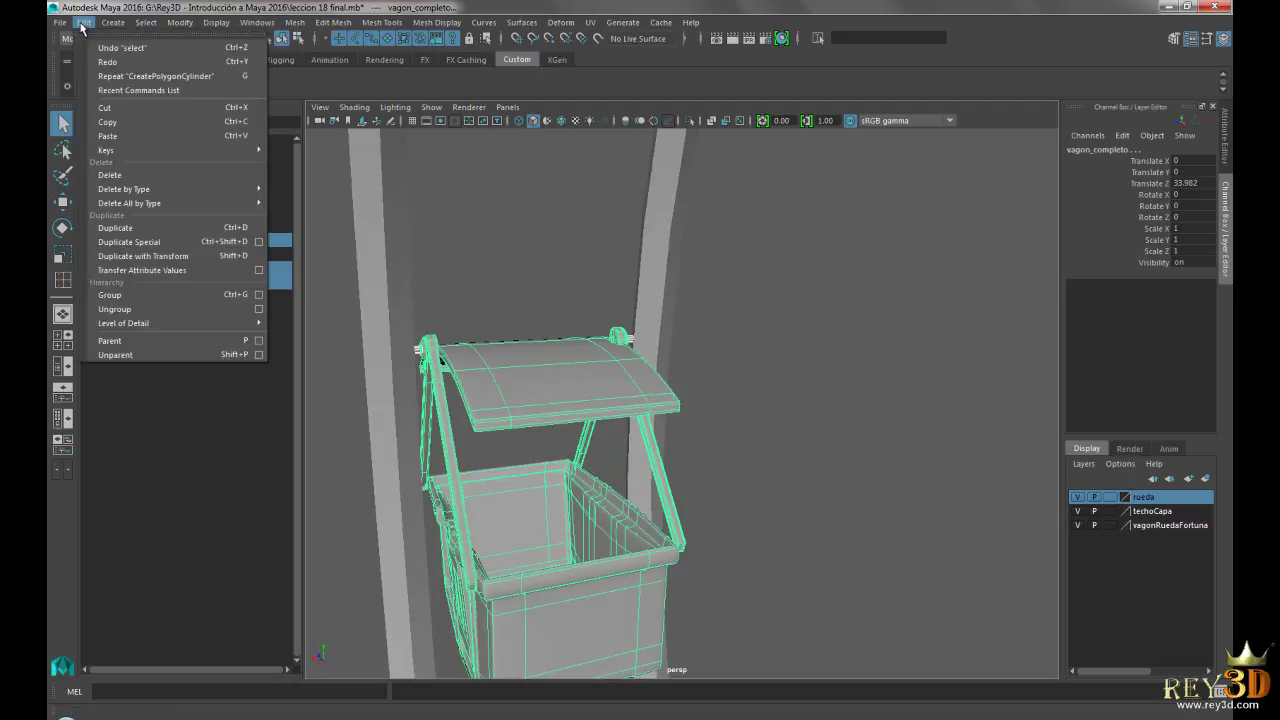
{"action": "left_click", "coordinate": [182, 341]}
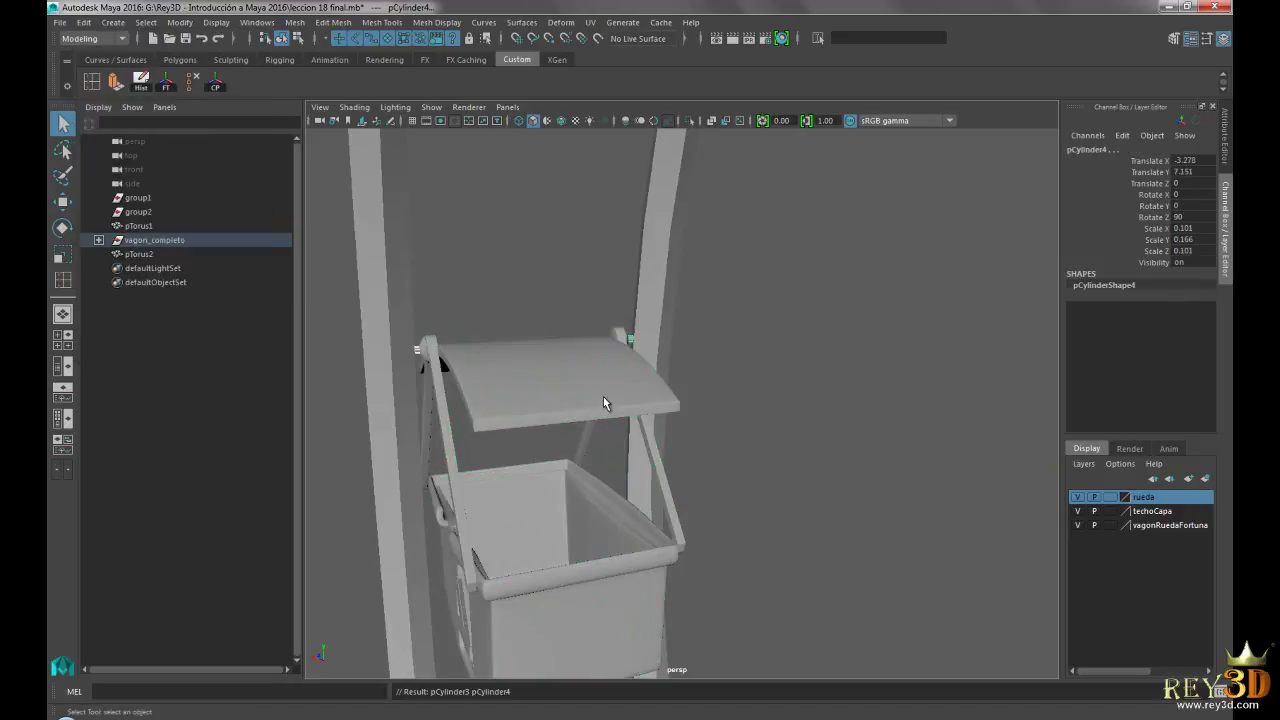
Tilt the vagon_completo cabin slightly on X, undoing the extra tilts.
{"action": "left_click", "coordinate": [155, 240]}
{"action": "mouse_move", "coordinate": [500, 347]}
{"action": "left_mouse_down", "text": "alt"}
{"action": "mouse_move", "coordinate": [663, 366]}
{"action": "mouse_move", "coordinate": [760, 401]}
{"action": "left_mouse_up", "text": "alt"}
{"action": "scroll", "coordinate": [663, 372], "scroll_direction": "down", "scroll_amount": 3}
{"action": "key", "text": "e"}
{"action": "mouse_move", "coordinate": [668, 364]}
{"action": "left_mouse_down", "text": "alt"}
{"action": "mouse_move", "coordinate": [572, 292]}
{"action": "mouse_move", "coordinate": [595, 418]}
{"action": "mouse_move", "coordinate": [708, 428]}
{"action": "mouse_move", "coordinate": [700, 460]}
{"action": "mouse_move", "coordinate": [611, 329]}
{"action": "mouse_move", "coordinate": [613, 283]}
{"action": "mouse_move", "coordinate": [609, 414]}
{"action": "mouse_move", "coordinate": [609, 243]}
{"action": "mouse_move", "coordinate": [616, 397]}
{"action": "left_mouse_up", "text": "alt"}
{"action": "scroll", "coordinate": [708, 428], "scroll_direction": "down", "scroll_amount": 3}
{"action": "scroll", "coordinate": [697, 480], "scroll_direction": "up", "scroll_amount": 5}
{"action": "scroll", "coordinate": [697, 480], "scroll_direction": "up", "scroll_amount": 2}
{"action": "key", "text": "ctrl+z"}
{"action": "key", "text": "ctrl+z"}
{"action": "key", "text": "ctrl+z"}
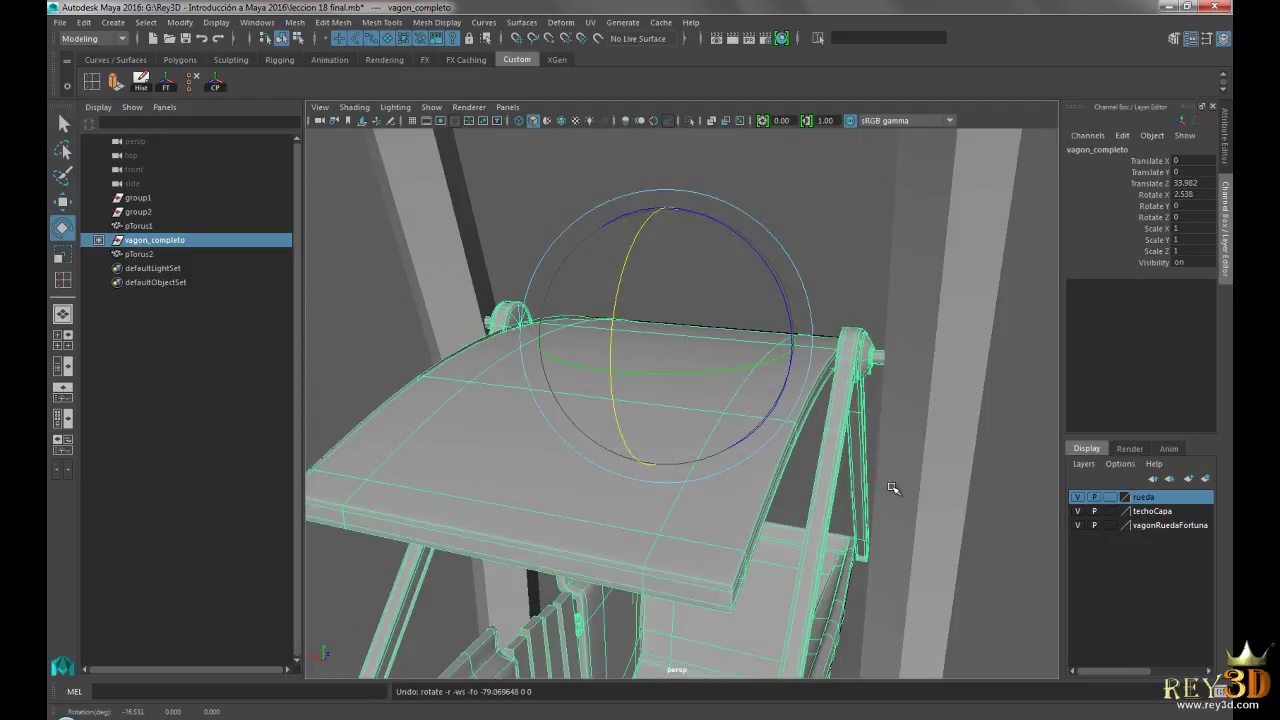
{"action": "key", "text": "ctrl+z"}
{"action": "key", "text": "ctrl+z"}
{"action": "key", "text": "ctrl+z"}
{"action": "key", "text": "ctrl+z"}
{"action": "key", "text": "ctrl+z"}
{"action": "key", "text": "ctrl+z"}
{"action": "key", "text": "ctrl+z"}
{"action": "key", "text": "ctrl+z"}
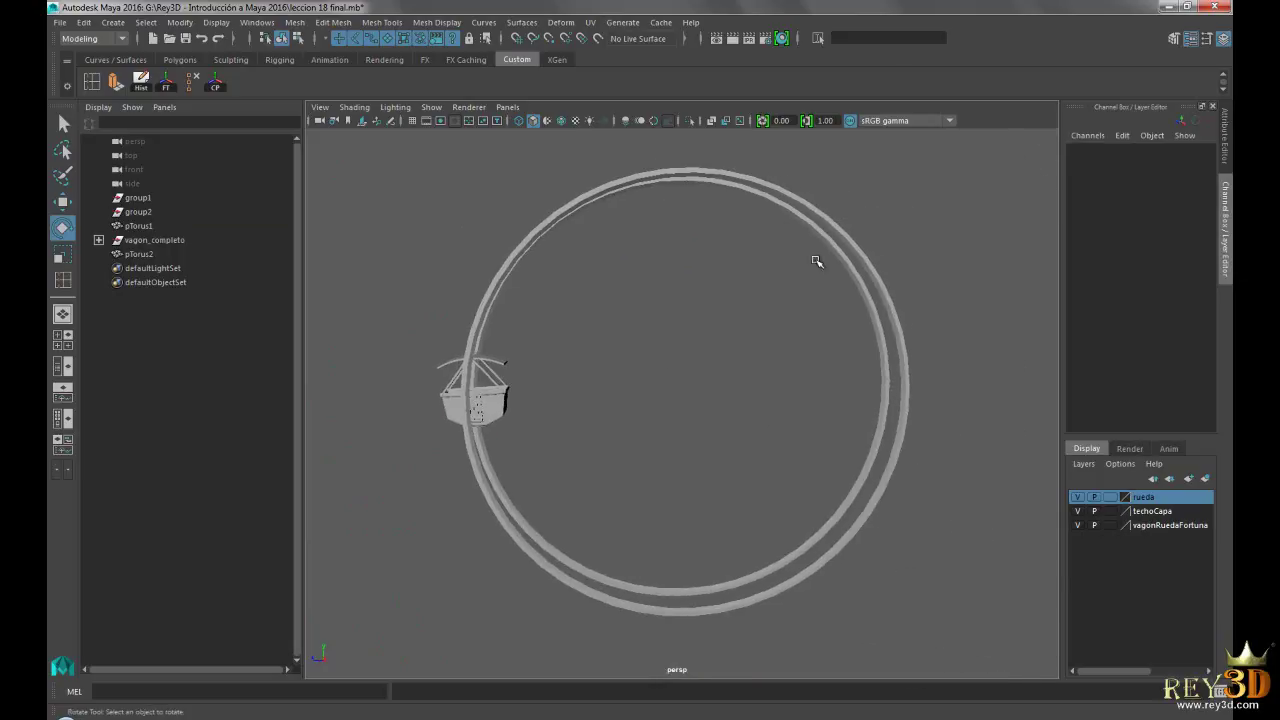
{"action": "key", "text": "ctrl+z"}
{"action": "key", "text": "ctrl+z"}
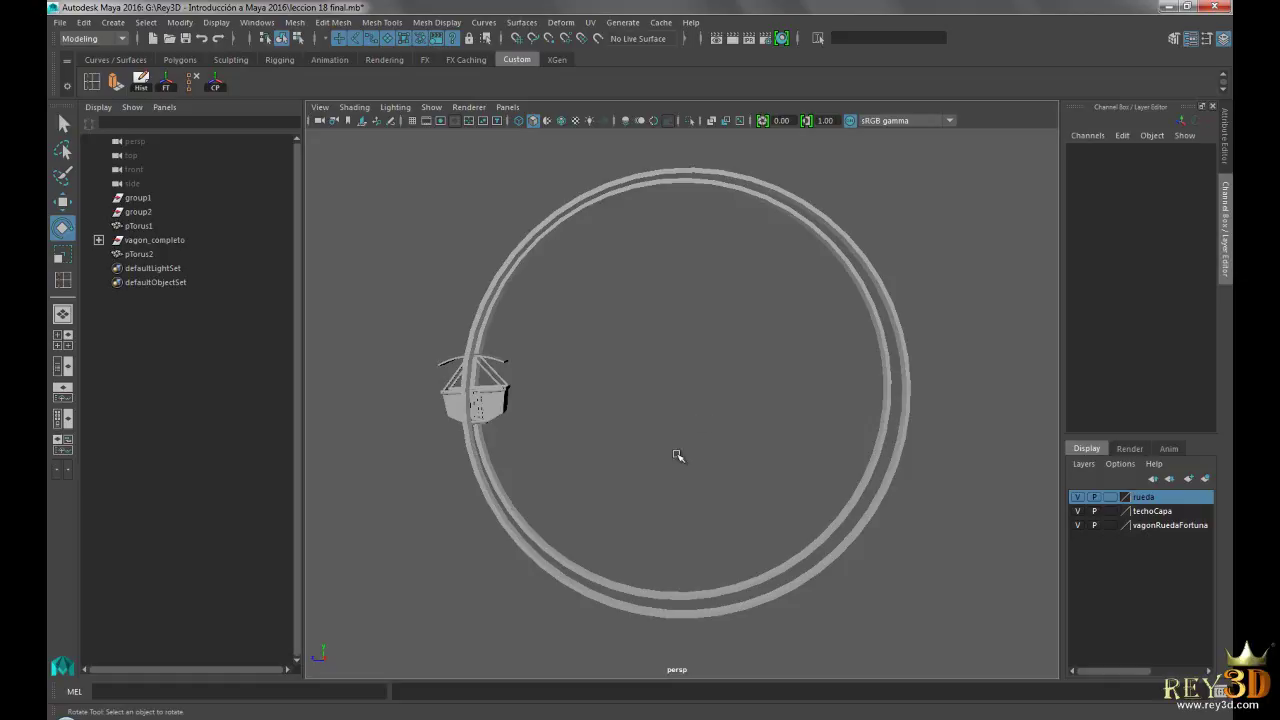
Maximize the perspective view to show the whole wheel.
{"action": "left_click_drag", "start_coordinate": [684, 410], "coordinate": [643, 386], "text": "alt"}
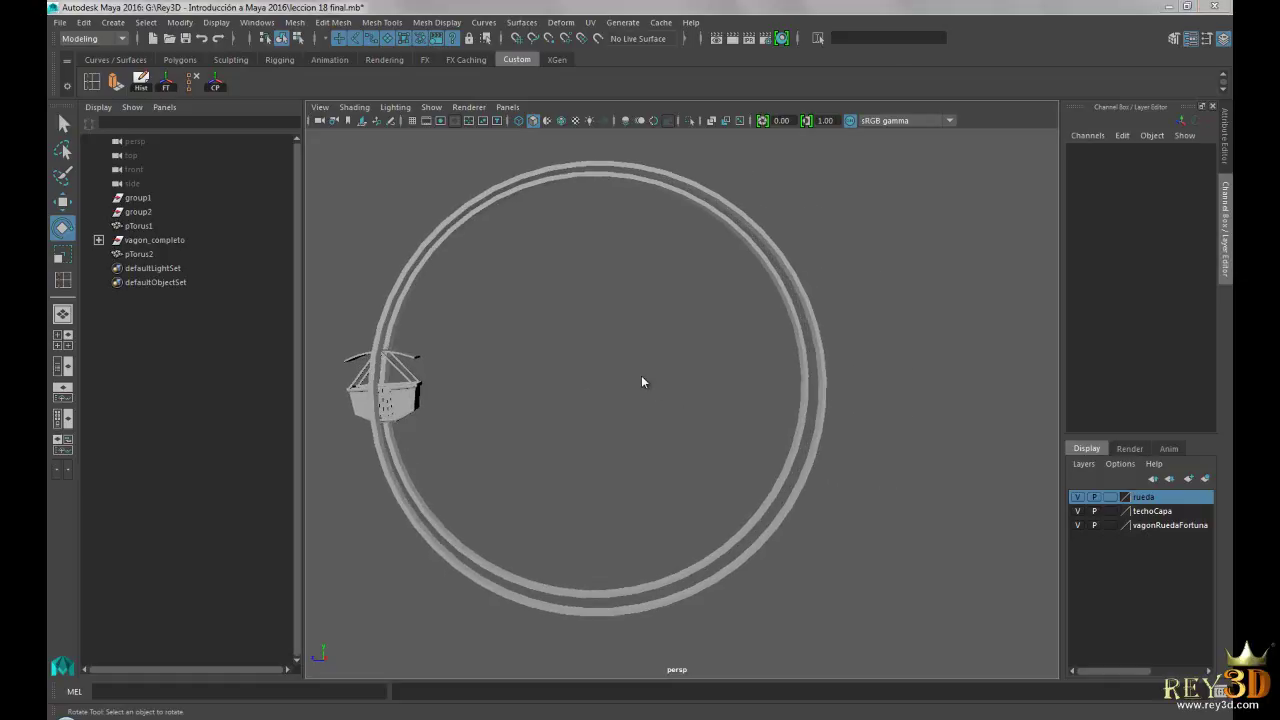
{"action": "key", "text": "space"}
{"action": "right_click_drag", "start_coordinate": [791, 409], "coordinate": [596, 382], "text": "alt"}
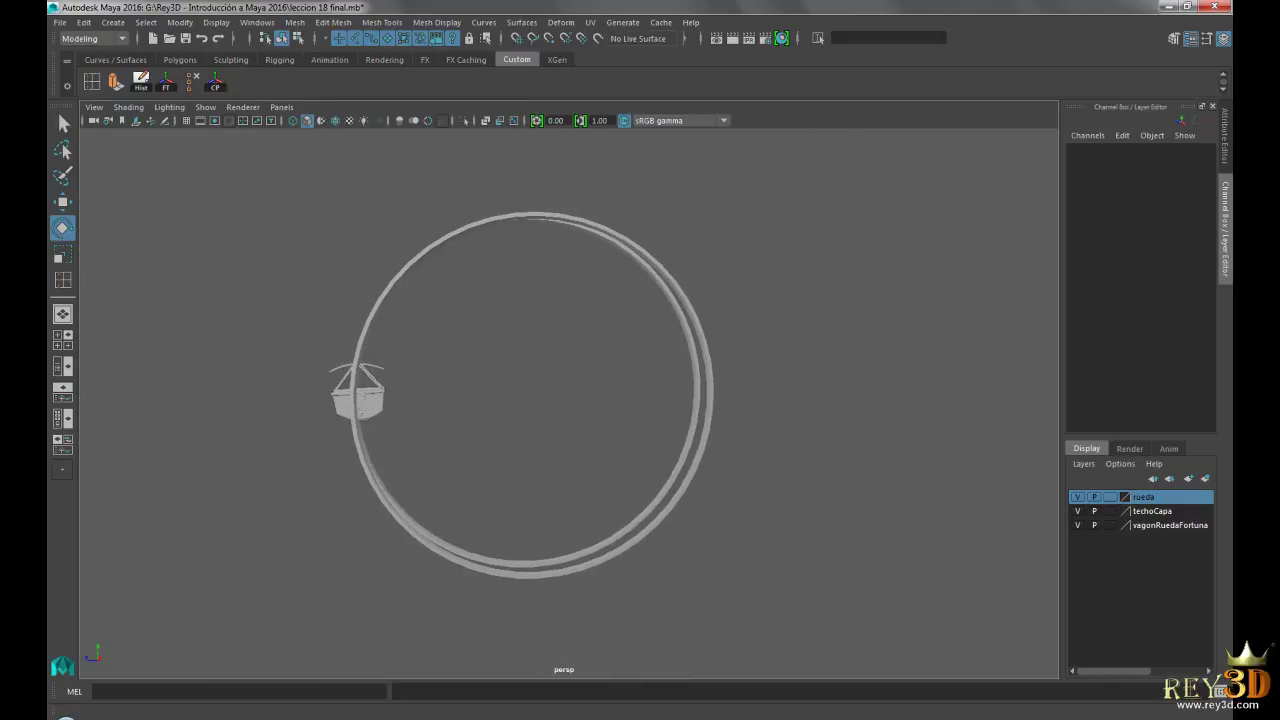
{"action": "left_click", "coordinate": [488, 712]}
{"action": "scroll", "coordinate": [693, 390], "scroll_direction": "up", "scroll_amount": 2}
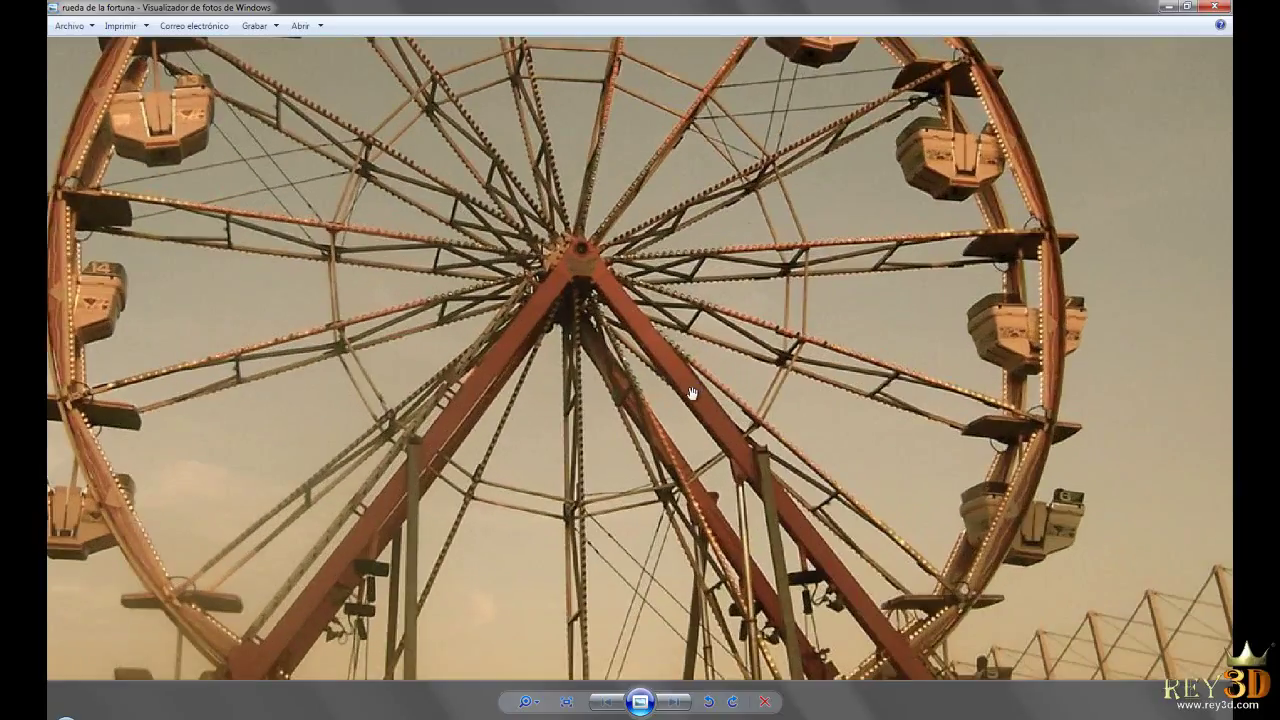
{"action": "scroll", "coordinate": [482, 358], "scroll_direction": "down", "scroll_amount": 2}
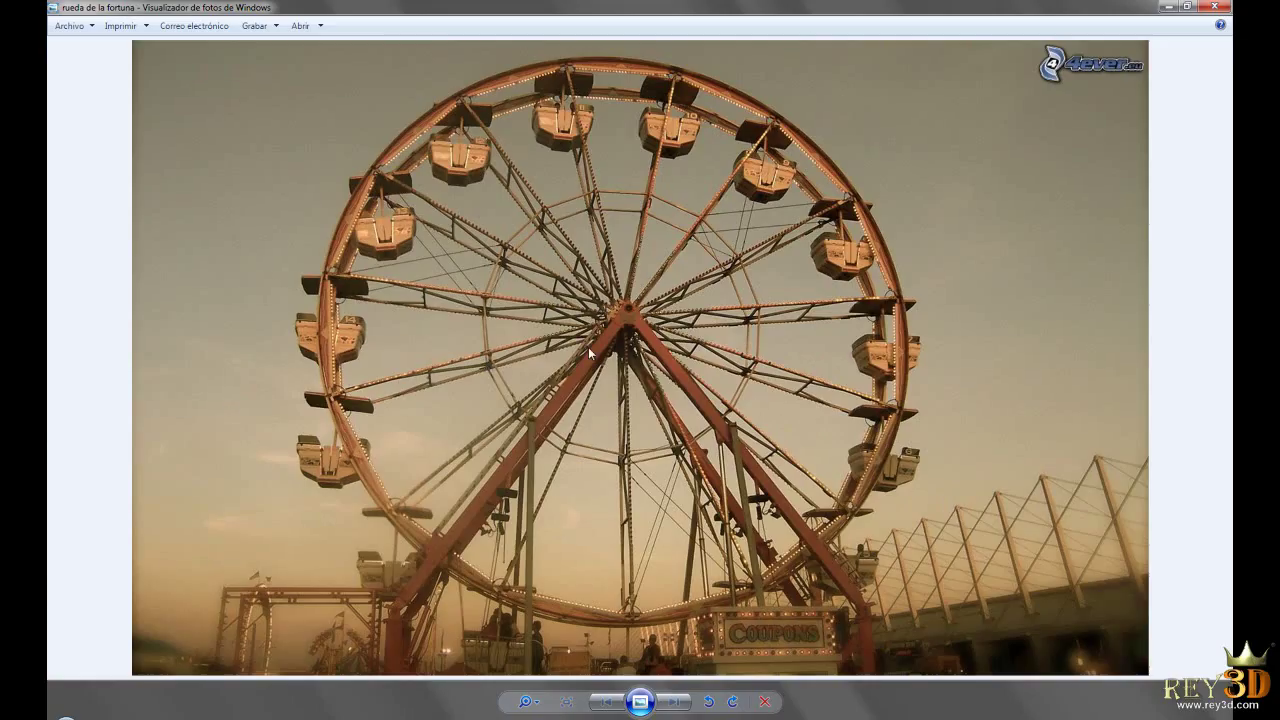
{"action": "key", "text": "alt+Tab"}
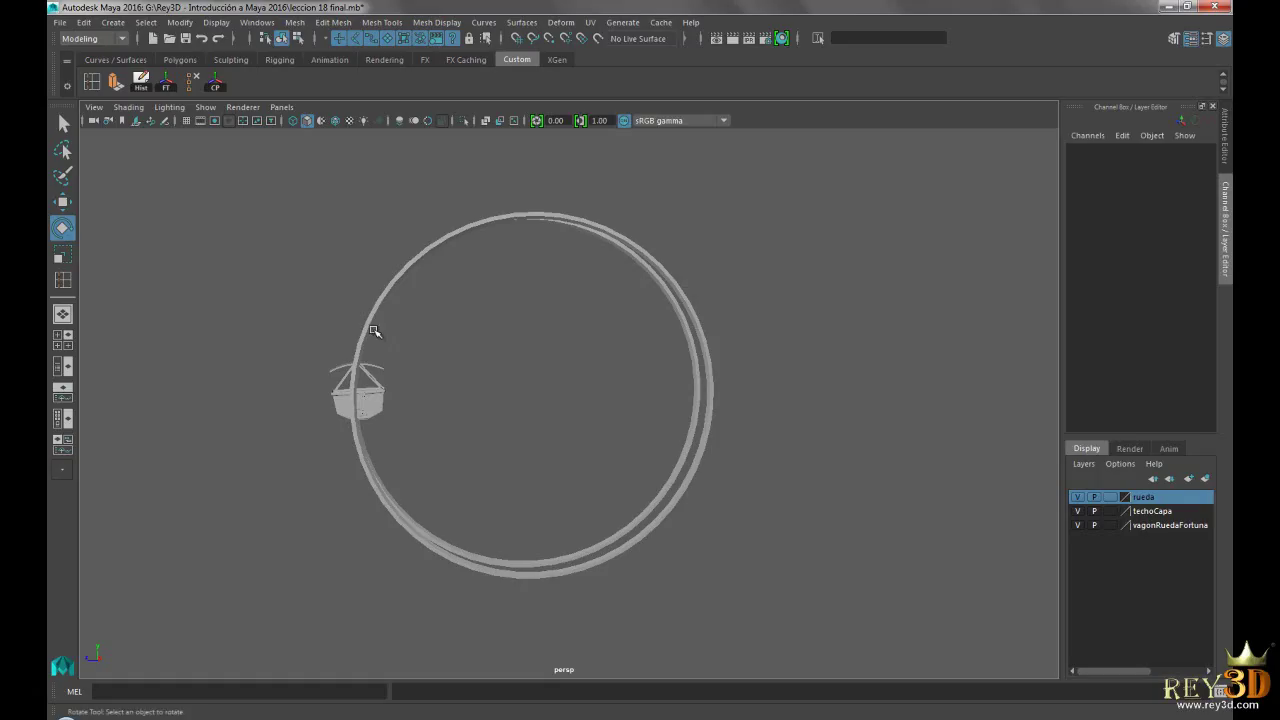
Create a polygon cylinder and frame it in a maximized side view.
{"action": "left_click", "coordinate": [115, 24]}
{"action": "mouse_move", "coordinate": [160, 72]}
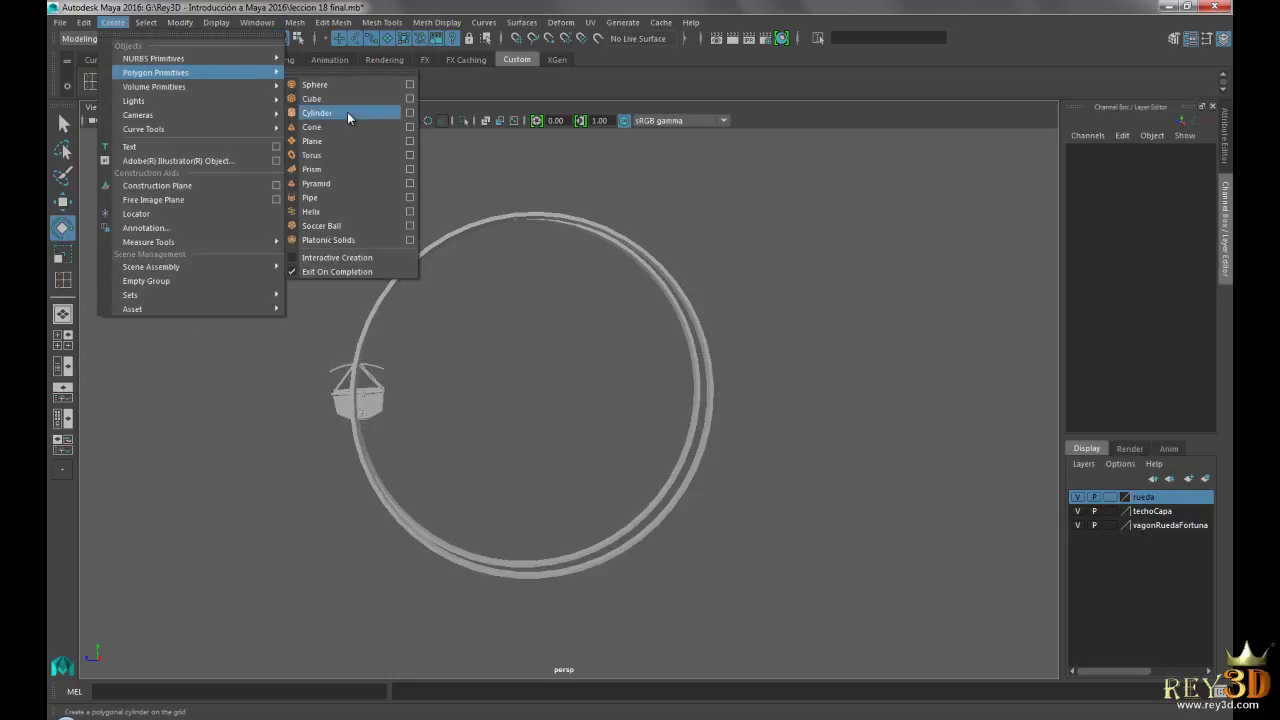
{"action": "left_click", "coordinate": [347, 113]}
{"action": "left_click_drag", "start_coordinate": [680, 417], "coordinate": [704, 388], "text": "alt"}
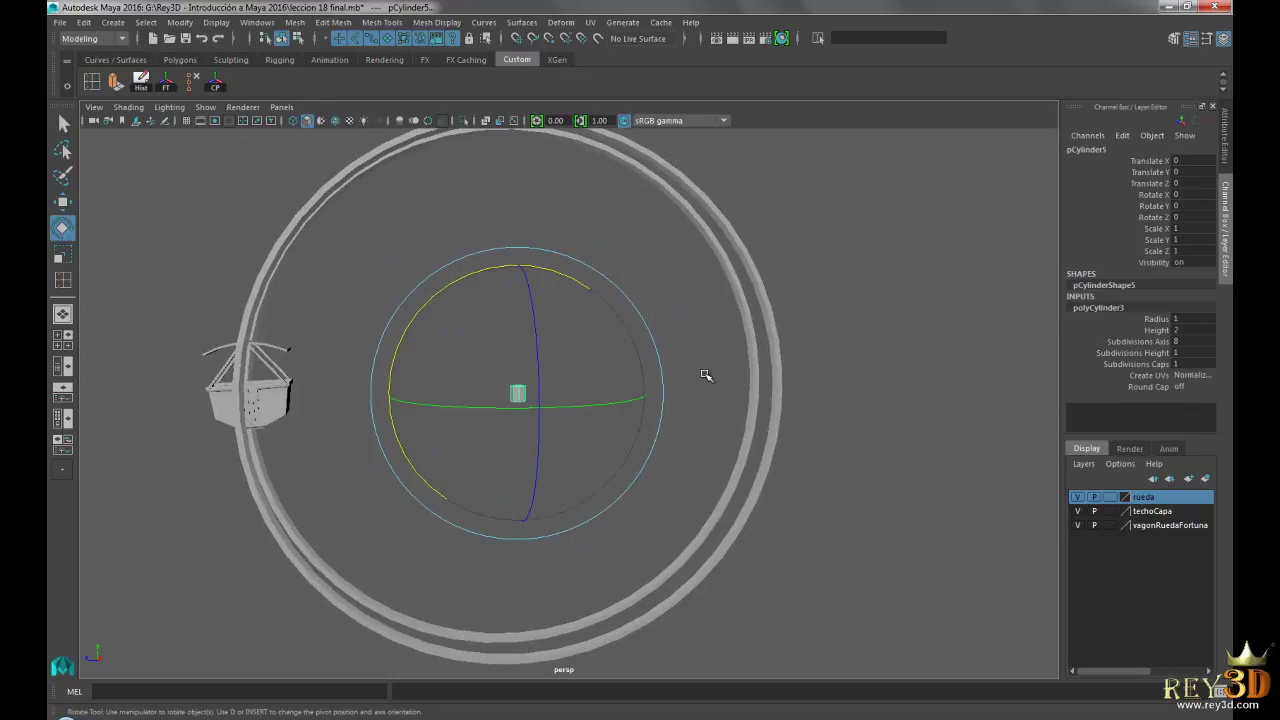
{"action": "key", "text": "space"}
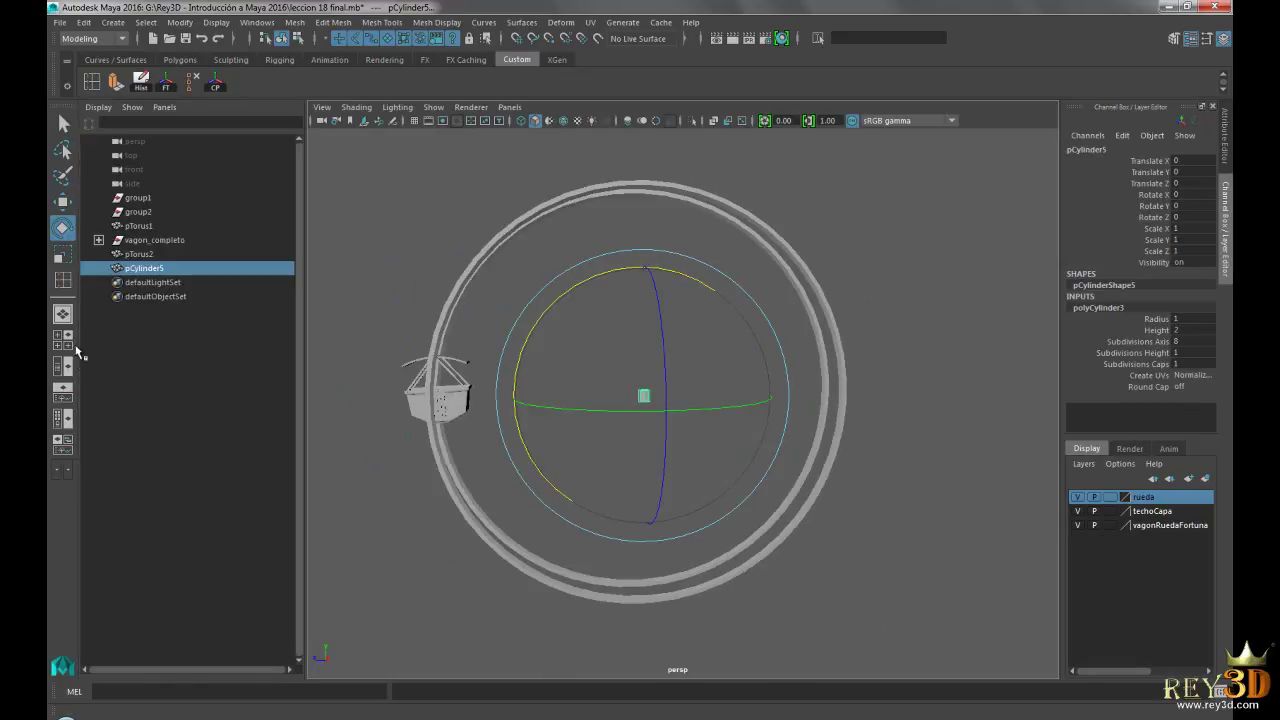
{"action": "left_click", "coordinate": [62, 339]}
{"action": "key", "text": "space"}
{"action": "right_click_drag", "start_coordinate": [837, 517], "coordinate": [532, 523], "text": "alt"}
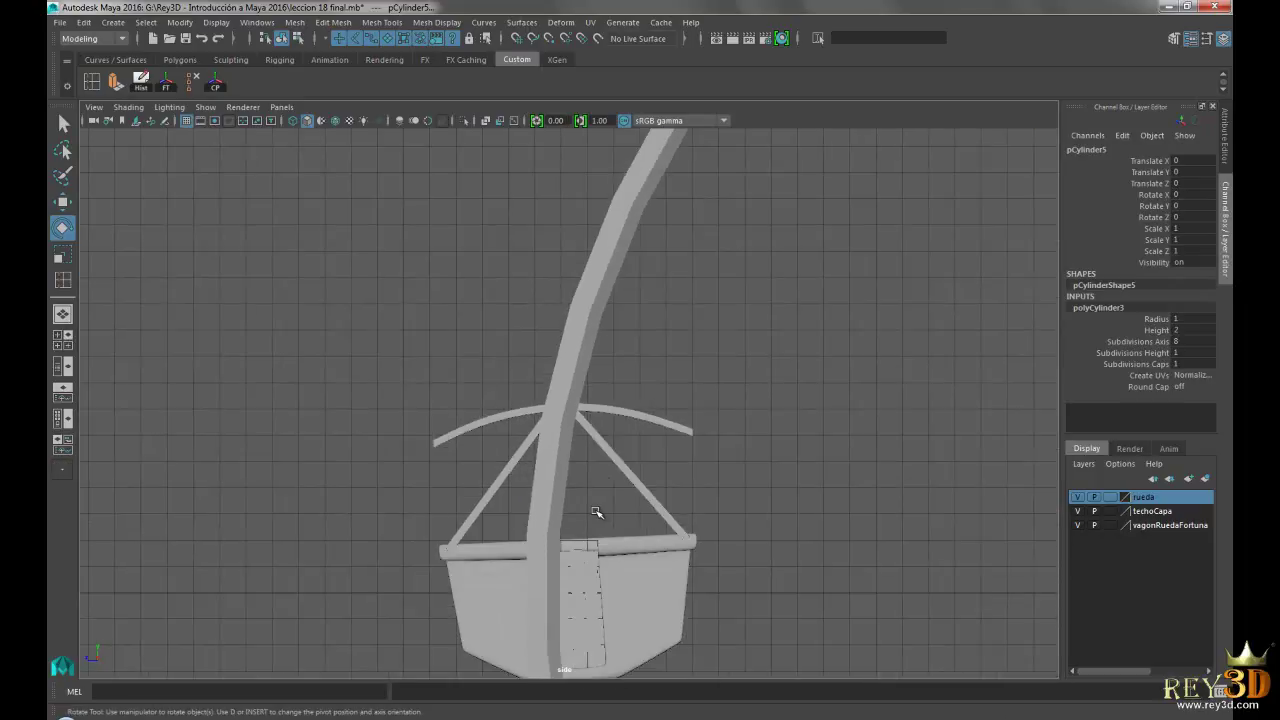
{"action": "key", "text": "f"}
Scale the cylinder to about half size and stretch it tall into a thin spoke.
{"action": "middle_click_drag", "start_coordinate": [835, 462], "coordinate": [412, 379]}
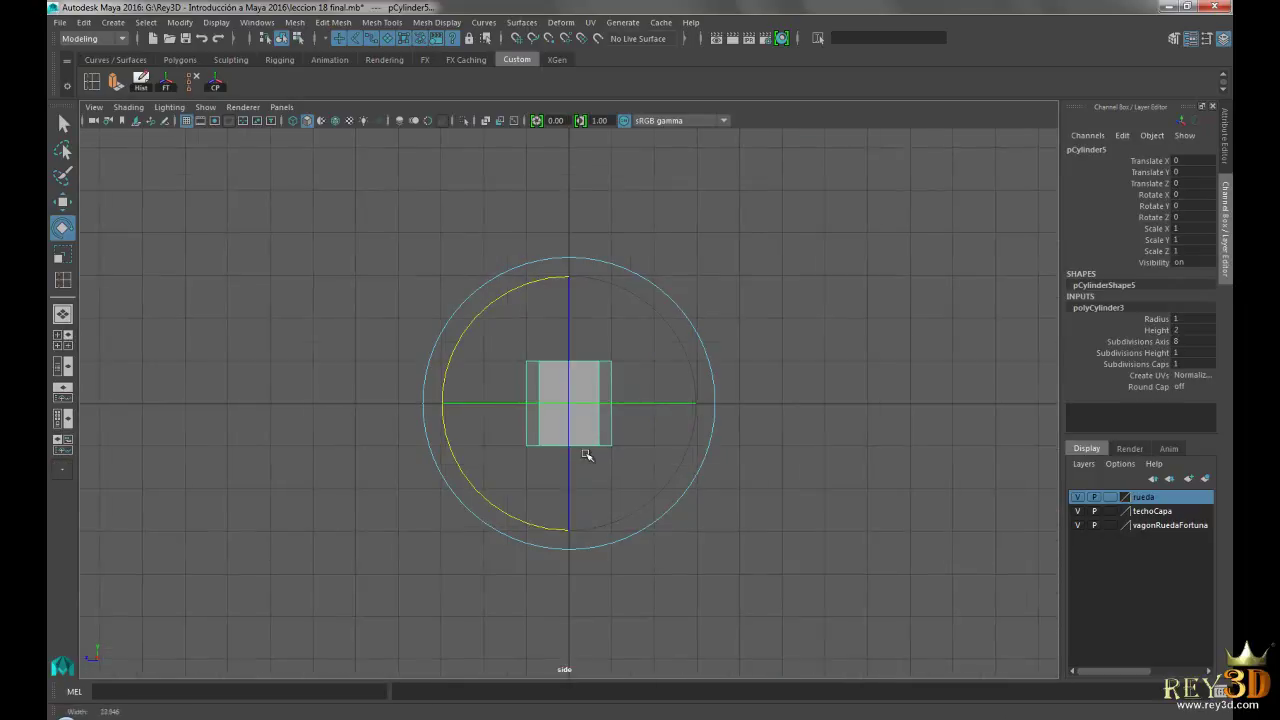
{"action": "scroll", "coordinate": [412, 379], "scroll_direction": "down", "scroll_amount": 3}
{"action": "mouse_move", "coordinate": [449, 366]}
{"action": "left_mouse_down", "text": "alt"}
{"action": "mouse_move", "coordinate": [583, 394]}
{"action": "mouse_move", "coordinate": [587, 370]}
{"action": "left_mouse_up", "text": "alt"}
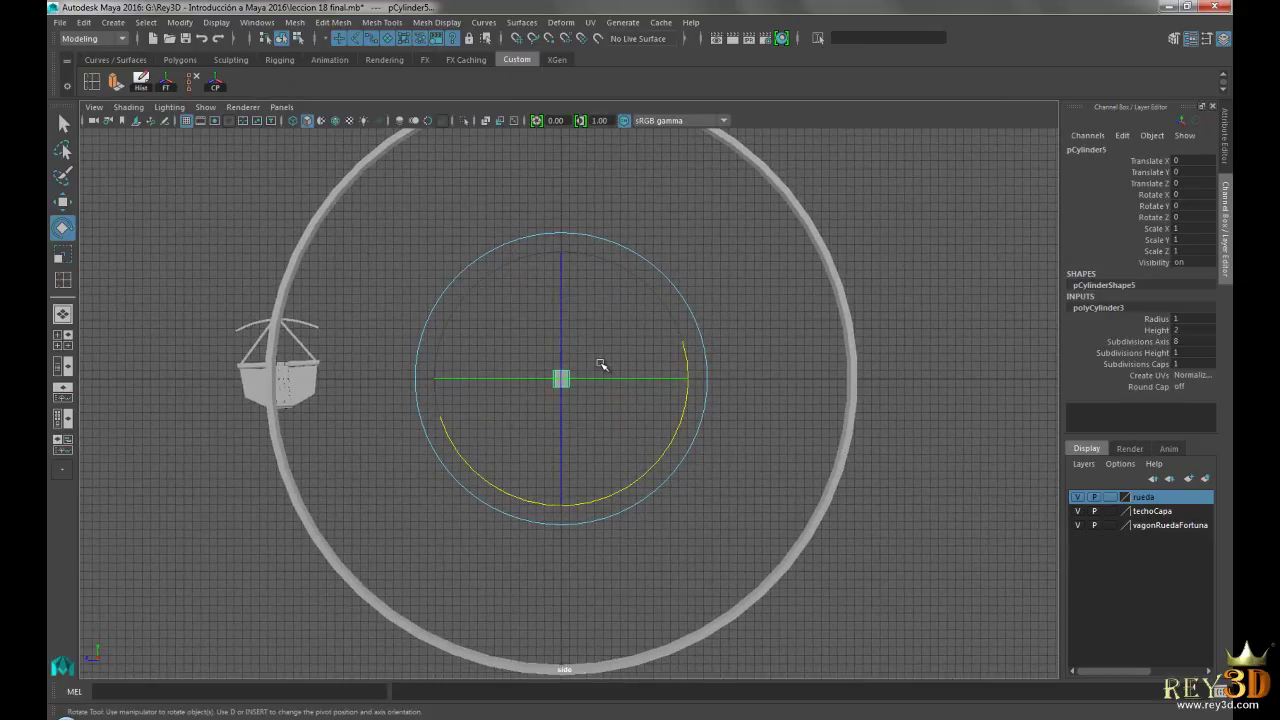
{"action": "scroll", "coordinate": [614, 383], "scroll_direction": "up", "scroll_amount": 2}
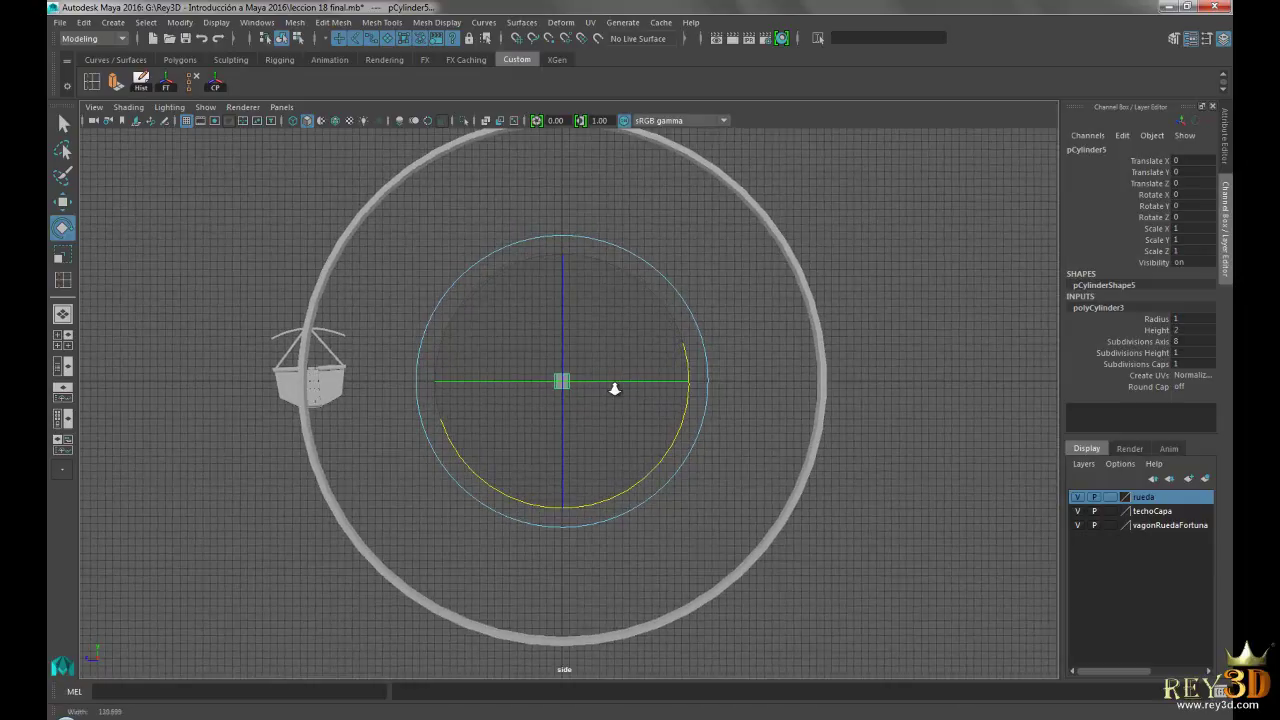
{"action": "scroll", "coordinate": [614, 385], "scroll_direction": "up", "scroll_amount": 2}
{"action": "scroll", "coordinate": [613, 393], "scroll_direction": "up", "scroll_amount": 1}
{"action": "scroll", "coordinate": [575, 405], "scroll_direction": "down", "scroll_amount": 1}
{"action": "key", "text": "r"}
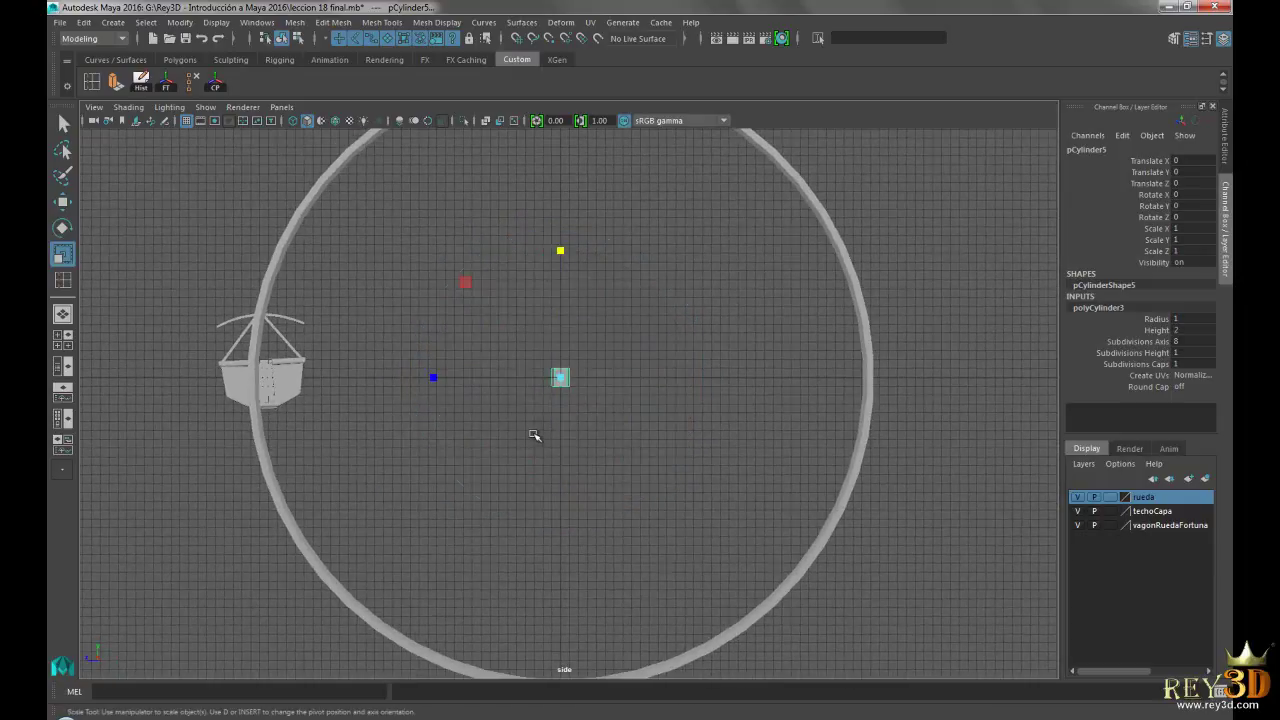
{"action": "left_click_drag", "start_coordinate": [560, 380], "coordinate": [555, 378]}
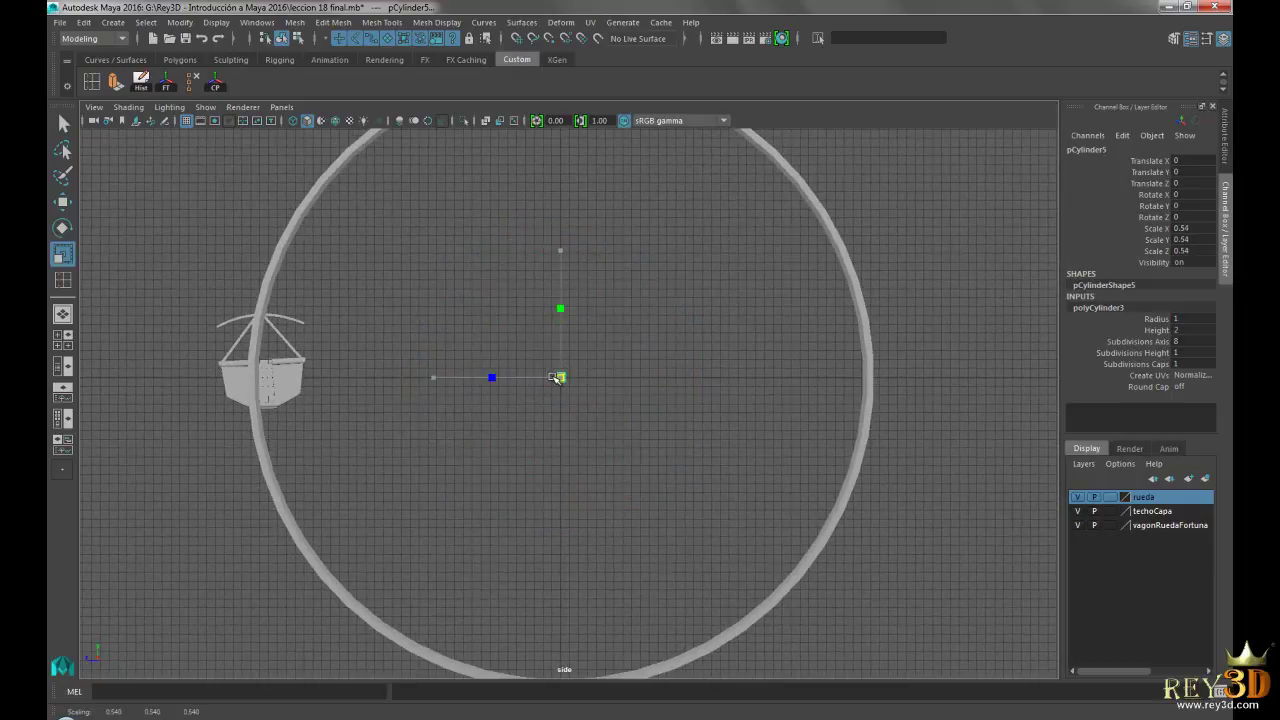
{"action": "scroll", "coordinate": [580, 400], "scroll_direction": "down", "scroll_amount": 1}
{"action": "scroll", "coordinate": [575, 408], "scroll_direction": "down", "scroll_amount": 1}
{"action": "scroll", "coordinate": [530, 370], "scroll_direction": "down", "scroll_amount": 1}
{"action": "mouse_move", "coordinate": [553, 263]}
{"action": "left_mouse_down"}
{"action": "mouse_move", "coordinate": [575, 245]}
{"action": "mouse_move", "coordinate": [550, 140]}
{"action": "left_mouse_up"}
{"action": "left_click_drag", "start_coordinate": [563, 250], "coordinate": [566, 74]}
{"action": "scroll", "coordinate": [600, 323], "scroll_direction": "up", "scroll_amount": 1}
{"action": "scroll", "coordinate": [614, 346], "scroll_direction": "up", "scroll_amount": 1}
Raise the spoke so its top end meets the rim.
{"action": "middle_click_drag", "start_coordinate": [605, 336], "coordinate": [605, 401], "text": "alt"}
{"action": "key", "text": "w"}
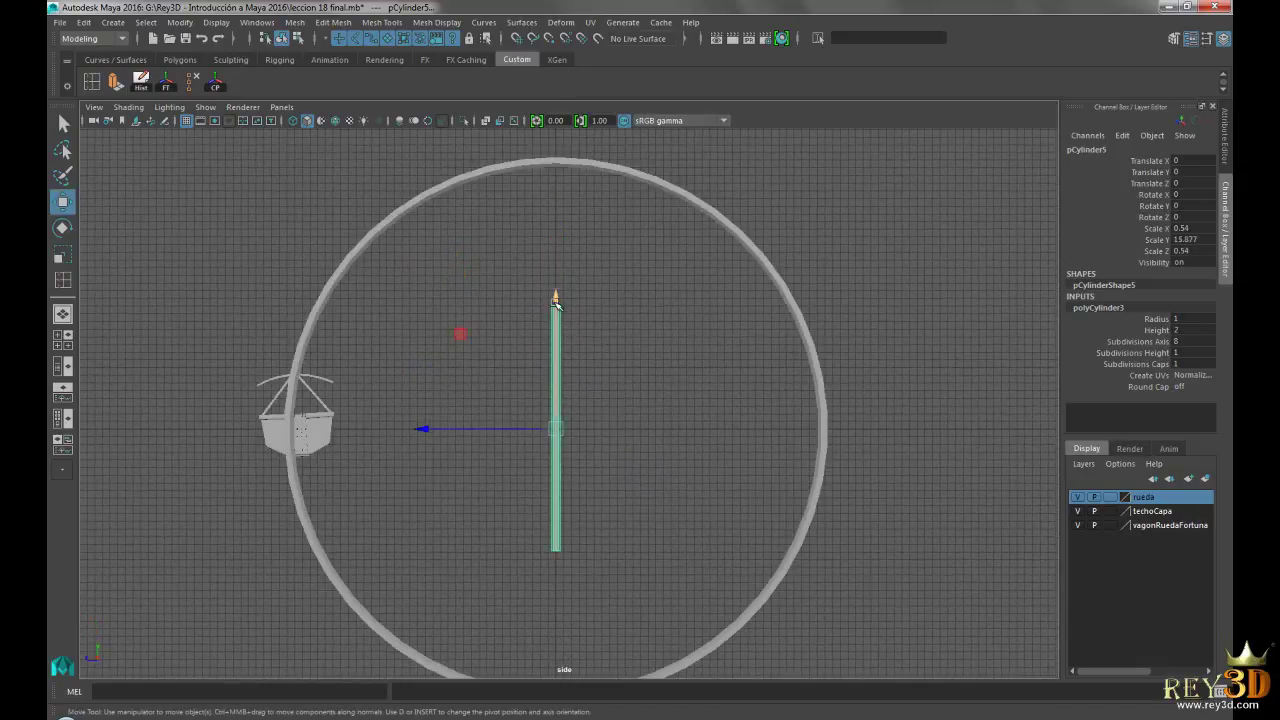
{"action": "left_click_drag", "start_coordinate": [556, 302], "coordinate": [556, 184]}
{"action": "scroll", "coordinate": [556, 172], "scroll_direction": "up", "scroll_amount": 1}
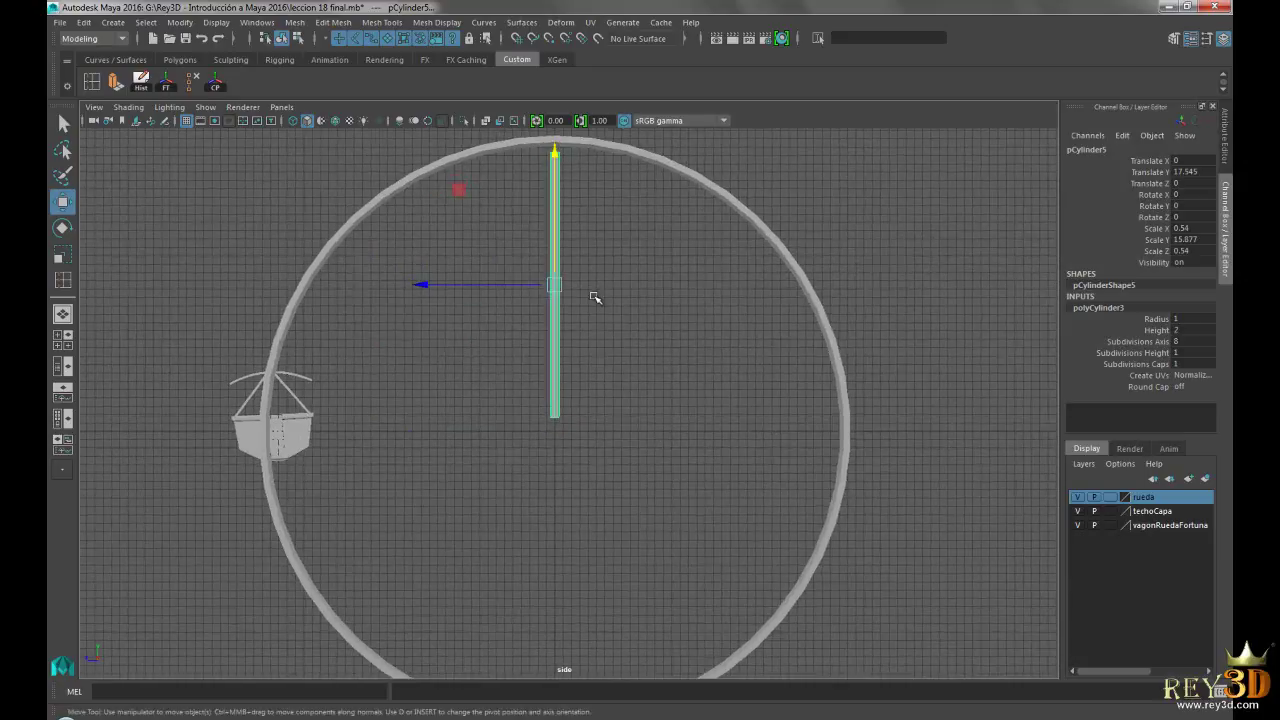
{"action": "scroll", "coordinate": [560, 260], "scroll_direction": "up", "scroll_amount": 1}
{"action": "left_click_drag", "start_coordinate": [556, 190], "coordinate": [559, 178]}
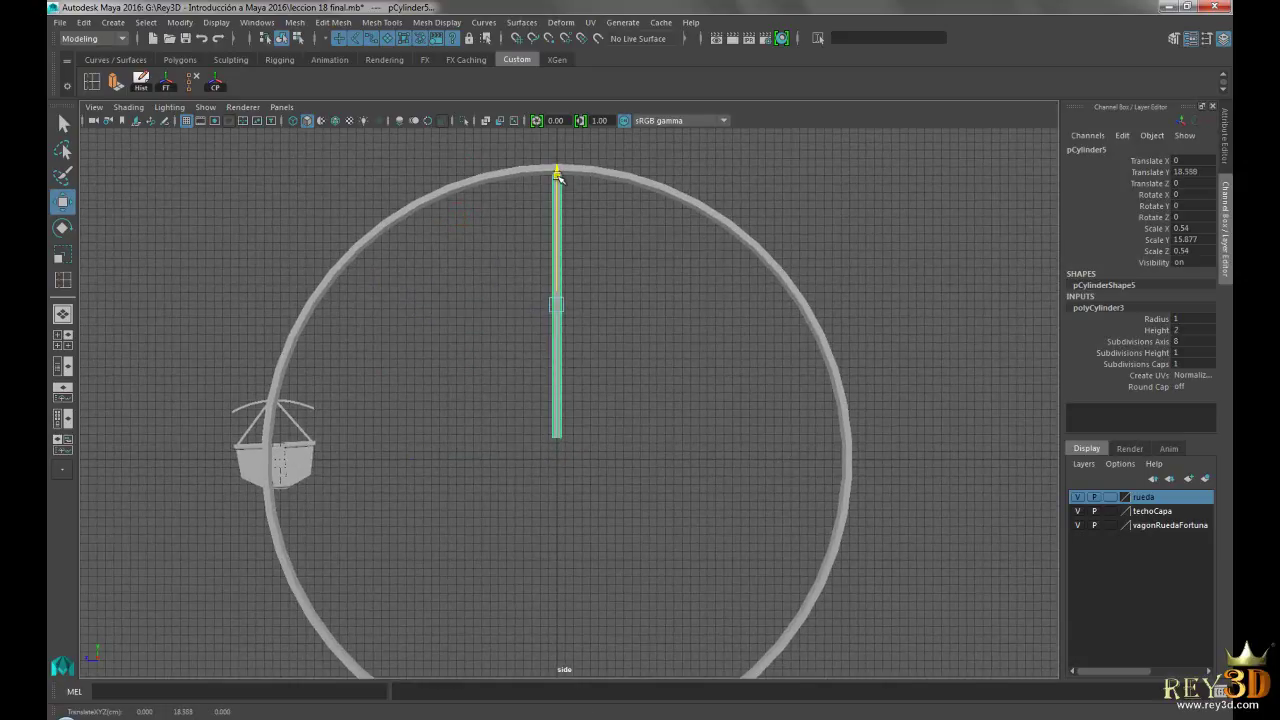
{"action": "scroll", "coordinate": [550, 430], "scroll_direction": "up", "scroll_amount": 1}
Select the spoke's bottom ring of vertices and move them toward the hub.
{"action": "right_click", "coordinate": [557, 386]}
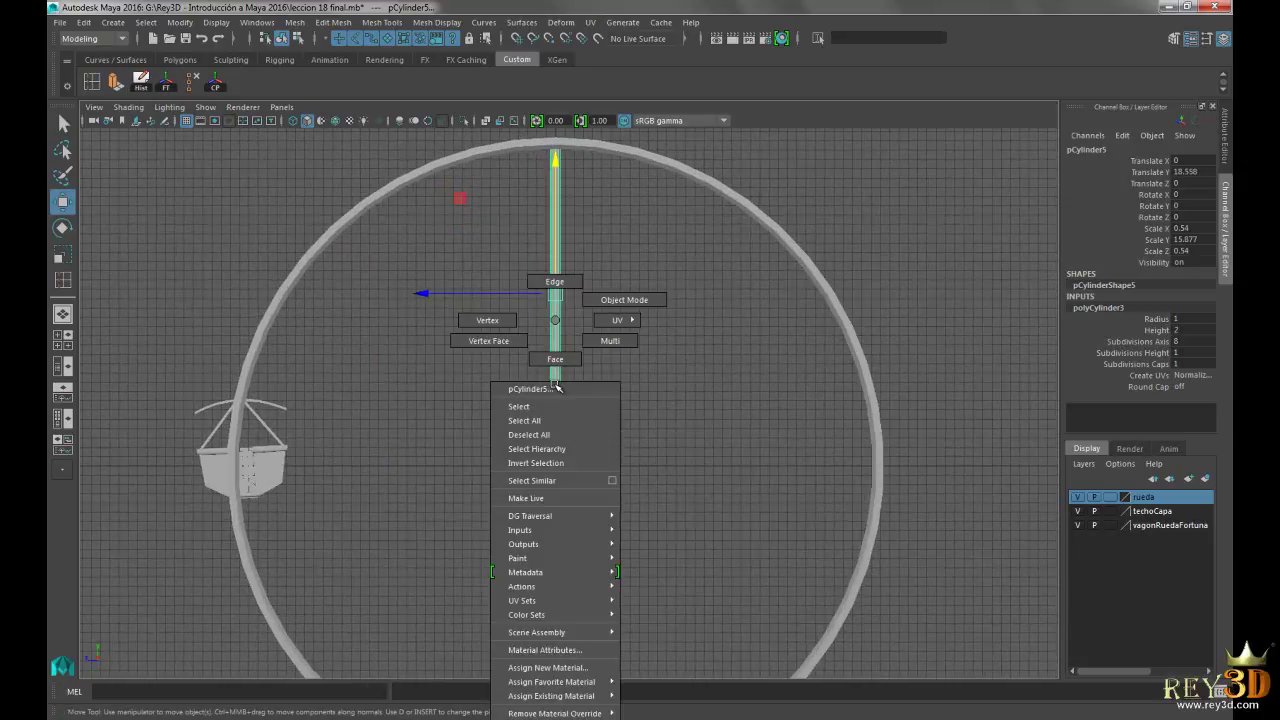
{"action": "right_click_drag", "start_coordinate": [557, 386], "coordinate": [487, 320]}
{"action": "left_click_drag", "start_coordinate": [528, 423], "coordinate": [628, 474]}
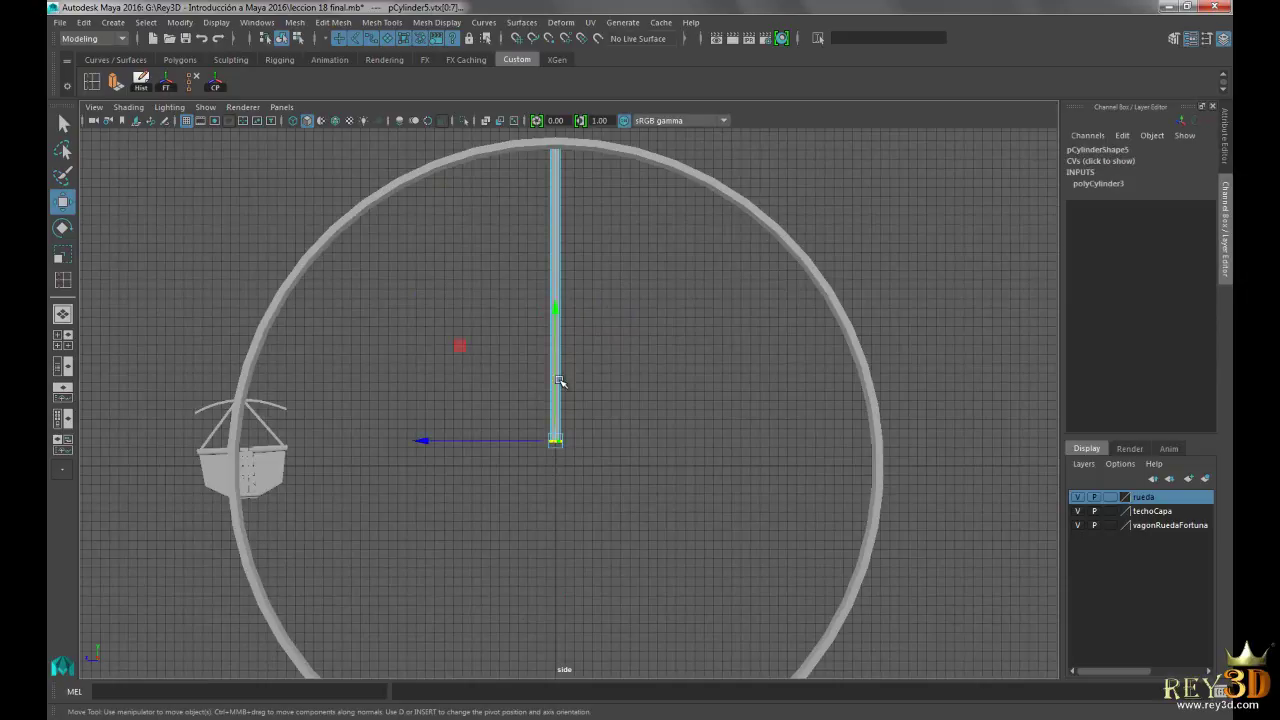
{"action": "left_click_drag", "start_coordinate": [554, 313], "coordinate": [557, 317]}
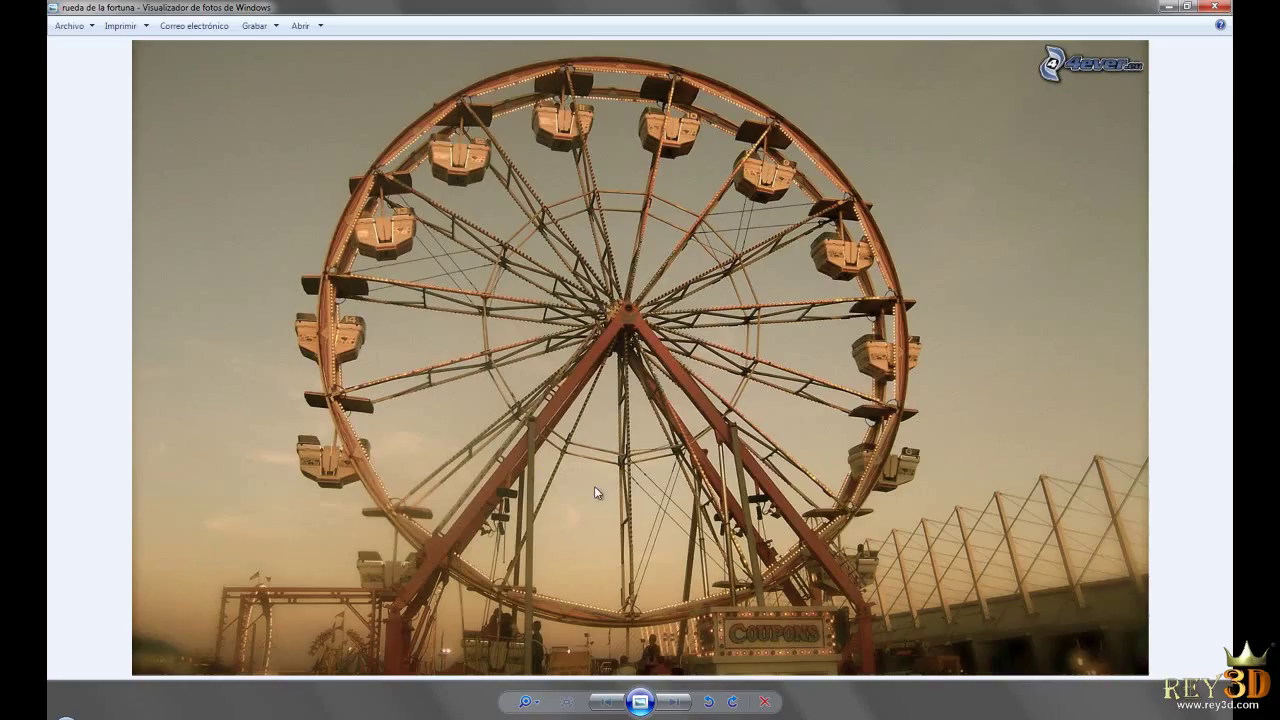
Zoom into the reference photo's hub to study the spokes, then back out.
{"action": "scroll", "coordinate": [618, 326], "scroll_direction": "up", "scroll_amount": 1}
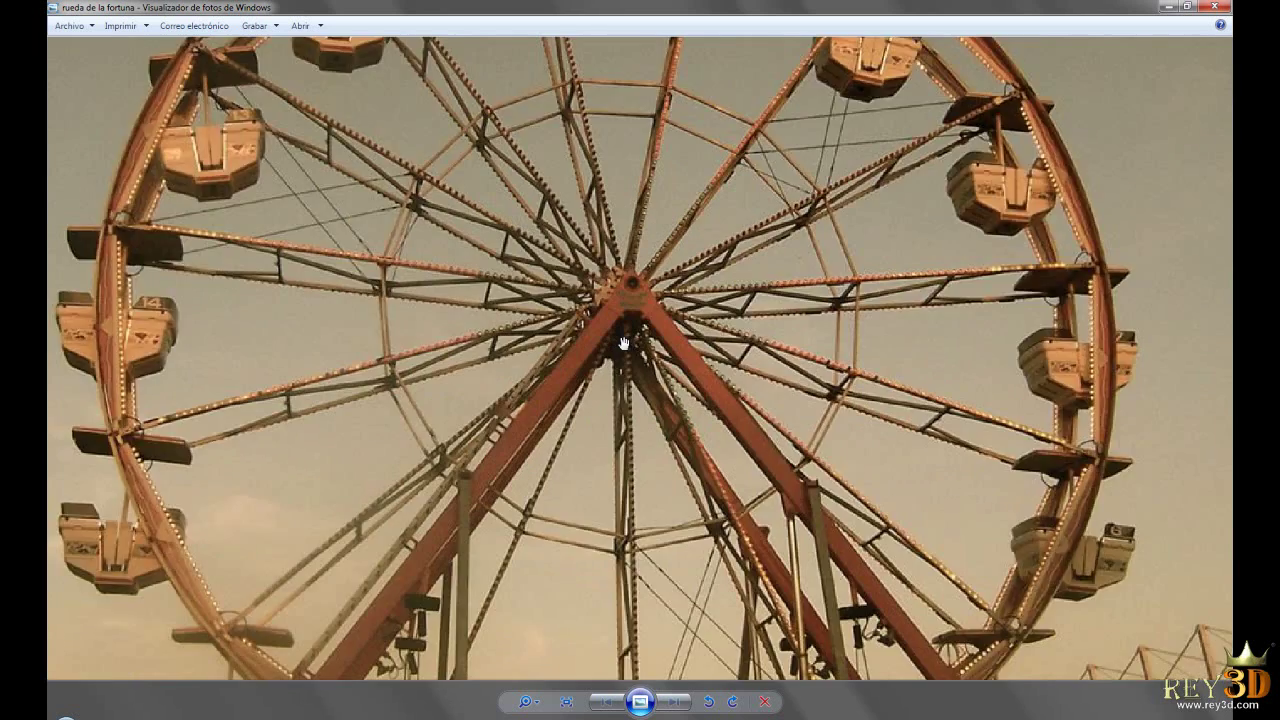
{"action": "scroll", "coordinate": [620, 335], "scroll_direction": "up", "scroll_amount": 1}
{"action": "scroll", "coordinate": [624, 344], "scroll_direction": "up", "scroll_amount": 1}
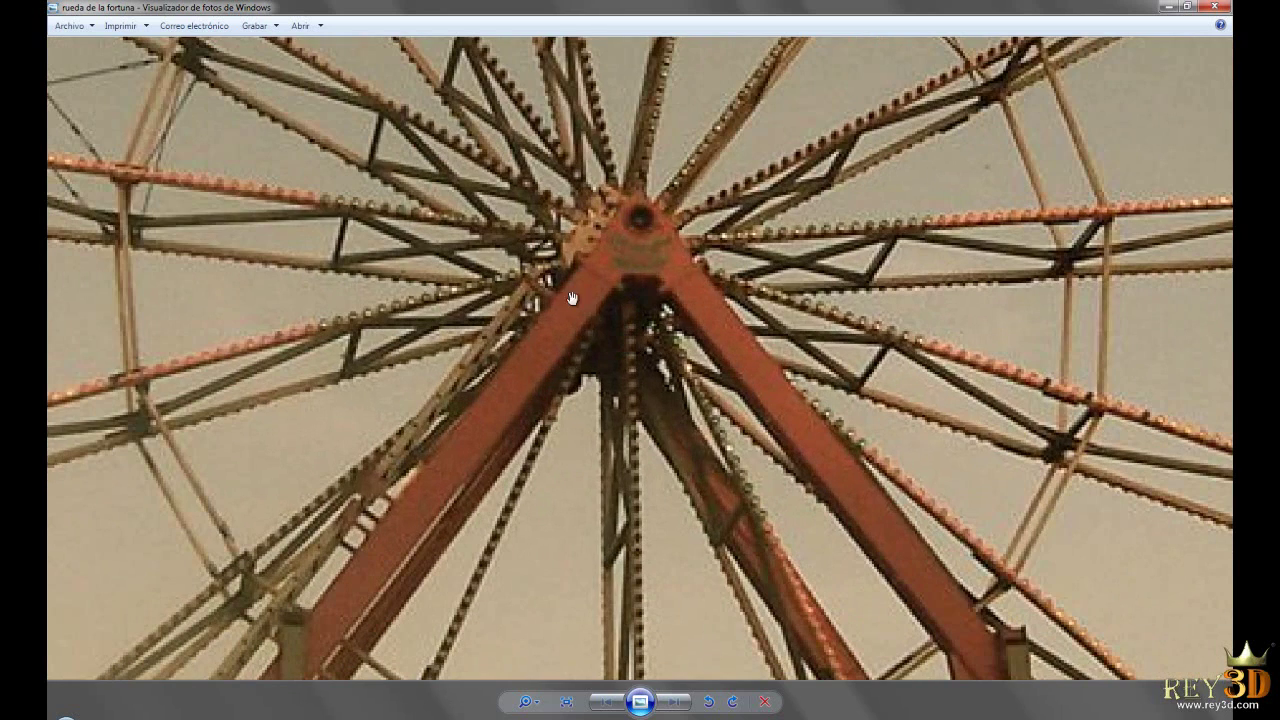
{"action": "scroll", "coordinate": [656, 302], "scroll_direction": "down", "scroll_amount": 1}
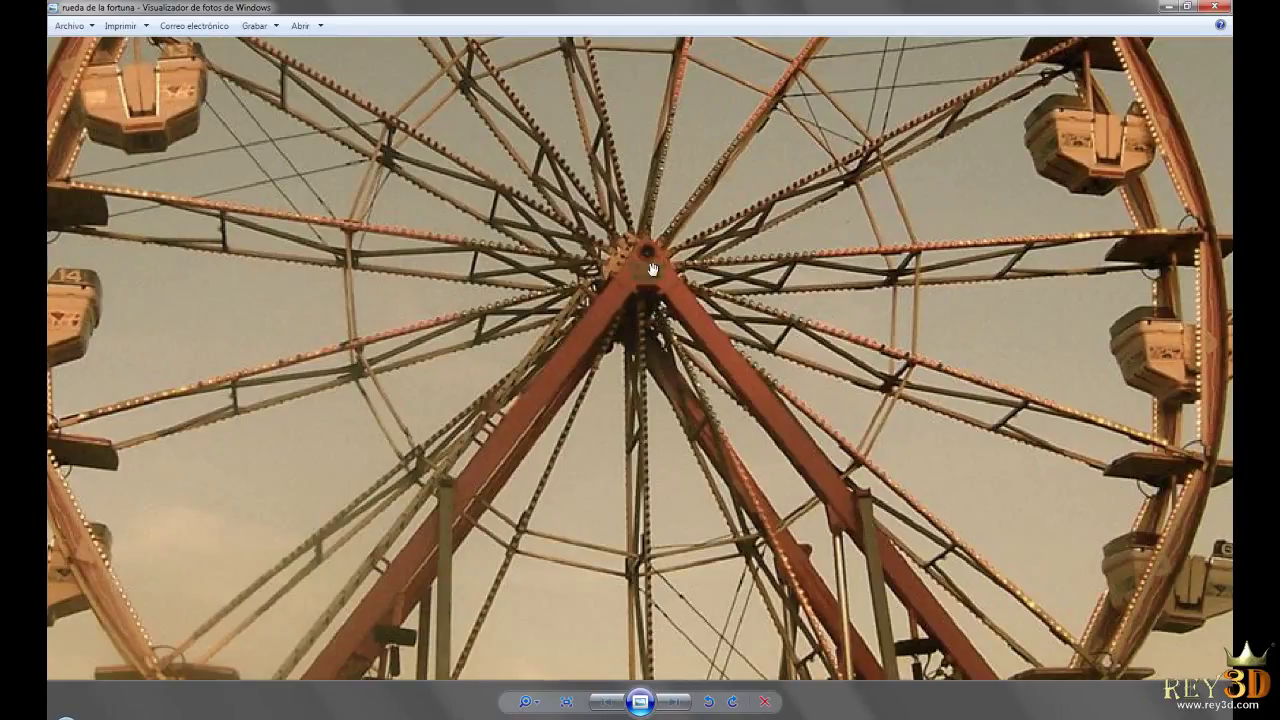
{"action": "scroll", "coordinate": [648, 290], "scroll_direction": "down", "scroll_amount": 2}
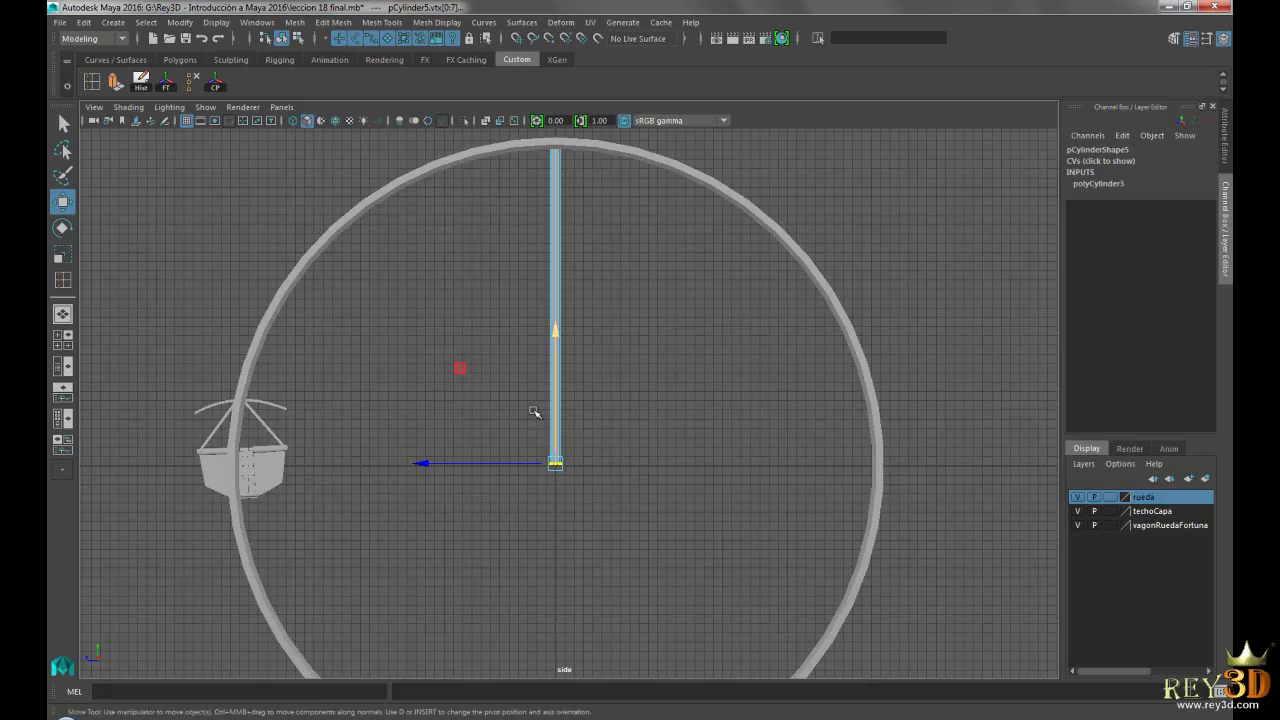
{"action": "scroll", "coordinate": [600, 420], "scroll_direction": "up", "scroll_amount": 2}
{"action": "scroll", "coordinate": [556, 246], "scroll_direction": "up", "scroll_amount": 2}
Back in Maya, return to object mode and show a single perspective view of the wheel.
{"action": "right_click_drag", "start_coordinate": [556, 246], "coordinate": [620, 222]}
{"action": "scroll", "coordinate": [700, 410], "scroll_direction": "down", "scroll_amount": 1}
{"action": "scroll", "coordinate": [684, 396], "scroll_direction": "down", "scroll_amount": 1}
{"action": "key", "text": "space"}
{"action": "key", "text": "space"}
{"action": "mouse_move", "coordinate": [649, 289]}
{"action": "left_mouse_down", "text": "alt"}
{"action": "mouse_move", "coordinate": [826, 320]}
{"action": "mouse_move", "coordinate": [600, 305]}
{"action": "left_mouse_up", "text": "alt"}
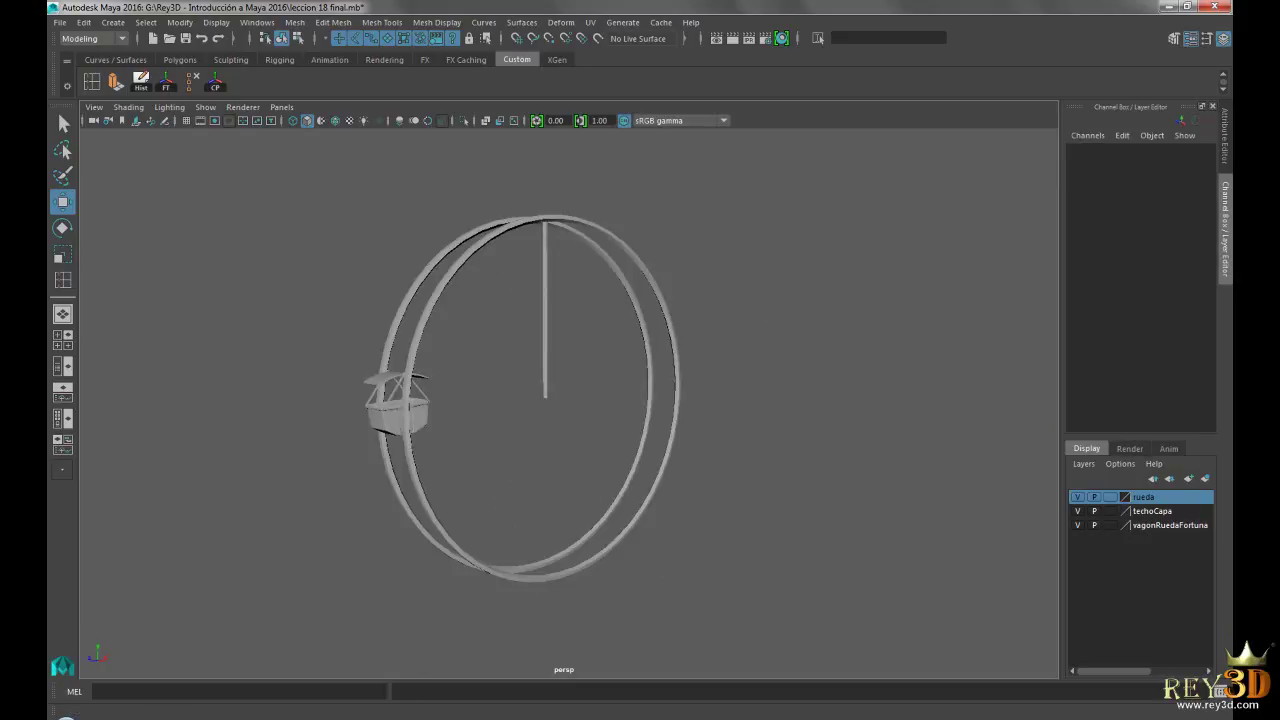
Check the reference photo, then slide pCylinder5 along X to about Translate X 3.923.
{"action": "key", "text": "alt+Tab"}
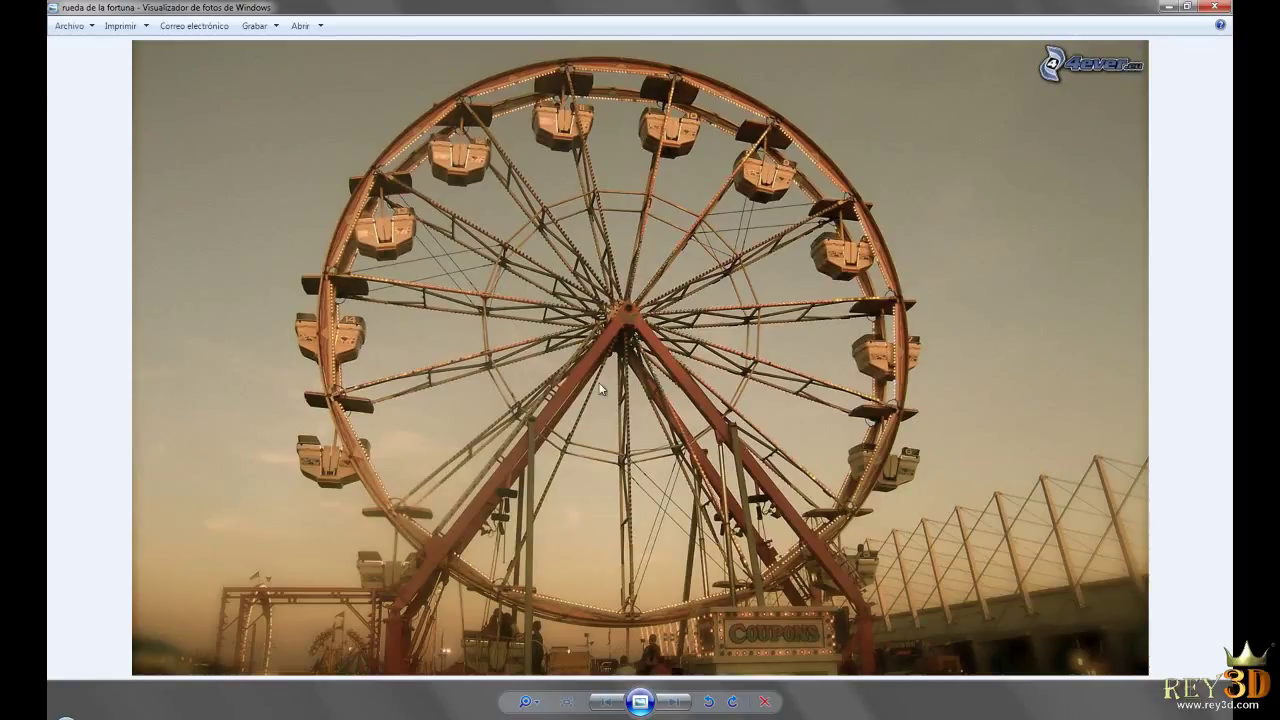
{"action": "key", "text": "alt+Tab"}
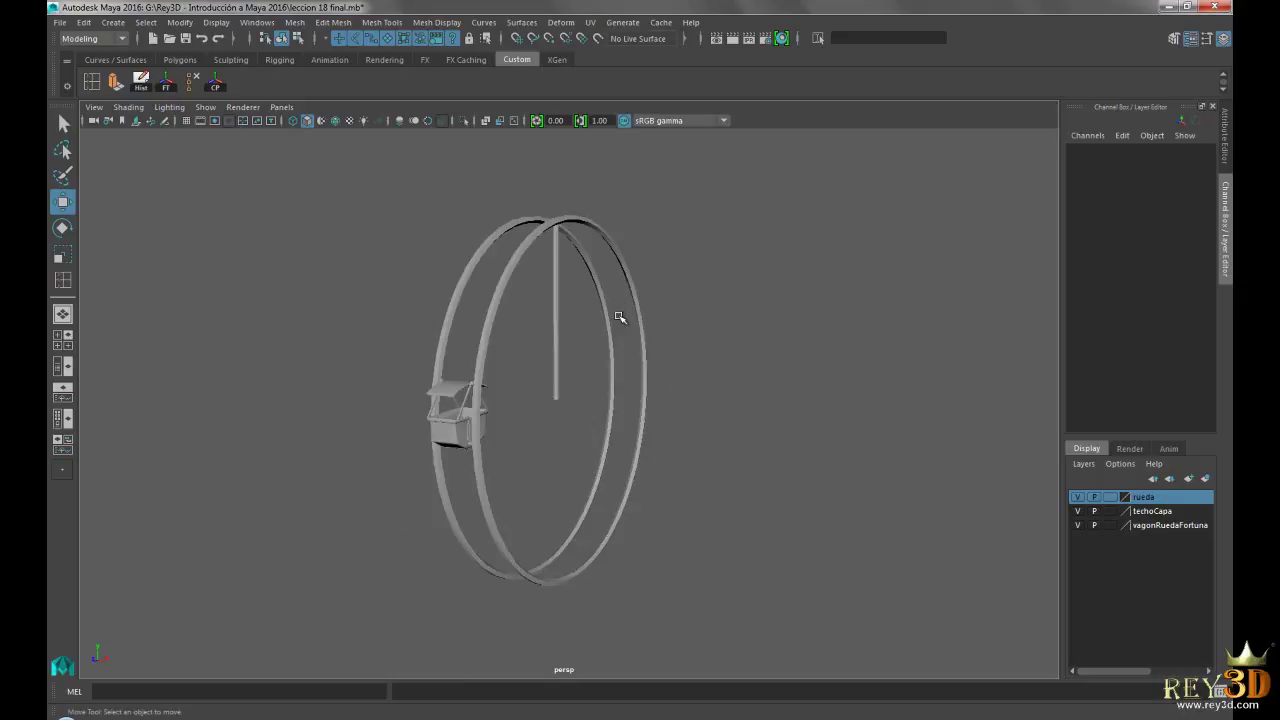
{"action": "left_click", "coordinate": [554, 304]}
{"action": "left_click_drag", "start_coordinate": [523, 349], "coordinate": [560, 371], "text": "alt"}
{"action": "scroll", "coordinate": [561, 470], "scroll_direction": "up", "scroll_amount": 5}
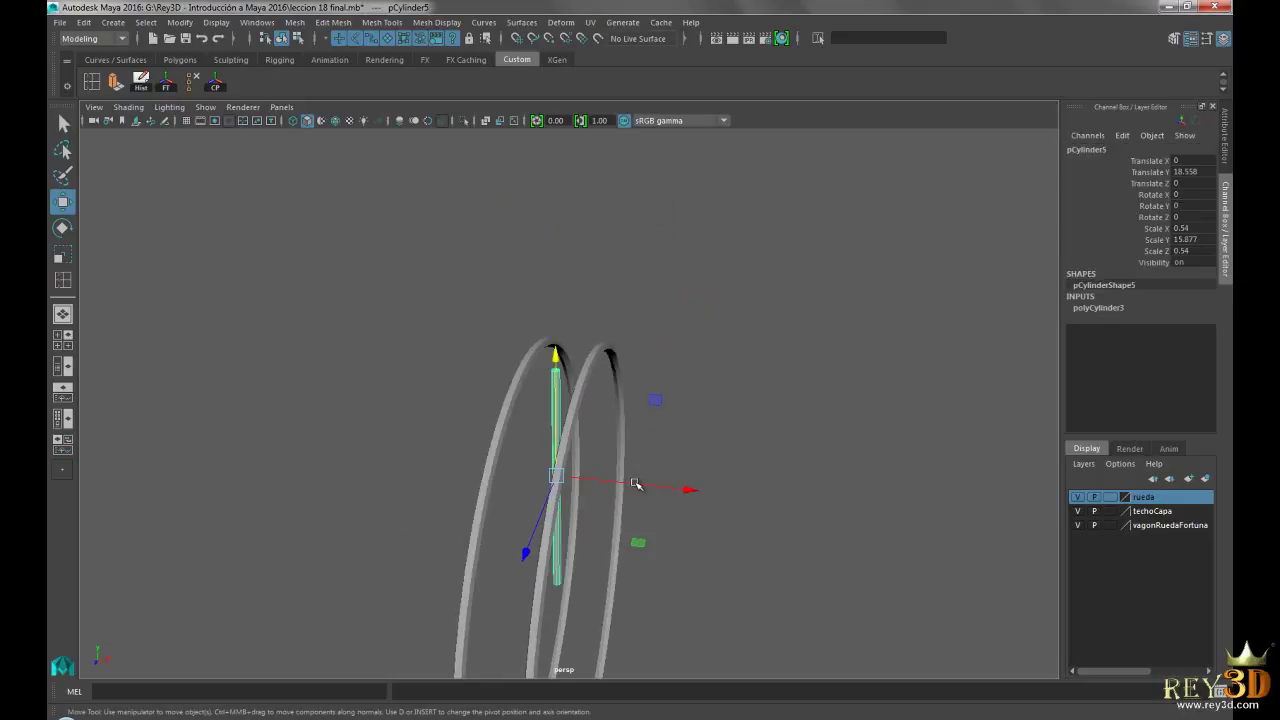
{"action": "mouse_move", "coordinate": [561, 470]}
{"action": "left_mouse_down", "text": "alt"}
{"action": "mouse_move", "coordinate": [680, 534]}
{"action": "mouse_move", "coordinate": [663, 549]}
{"action": "mouse_move", "coordinate": [729, 545]}
{"action": "mouse_move", "coordinate": [580, 514]}
{"action": "mouse_move", "coordinate": [617, 517]}
{"action": "mouse_move", "coordinate": [697, 591]}
{"action": "mouse_move", "coordinate": [543, 449]}
{"action": "mouse_move", "coordinate": [566, 486]}
{"action": "mouse_move", "coordinate": [534, 486]}
{"action": "mouse_move", "coordinate": [637, 449]}
{"action": "mouse_move", "coordinate": [723, 449]}
{"action": "left_mouse_up", "text": "alt"}
Compare against the torus rim and raise the spoke's top vertices along Y.
{"action": "left_click", "coordinate": [666, 437]}
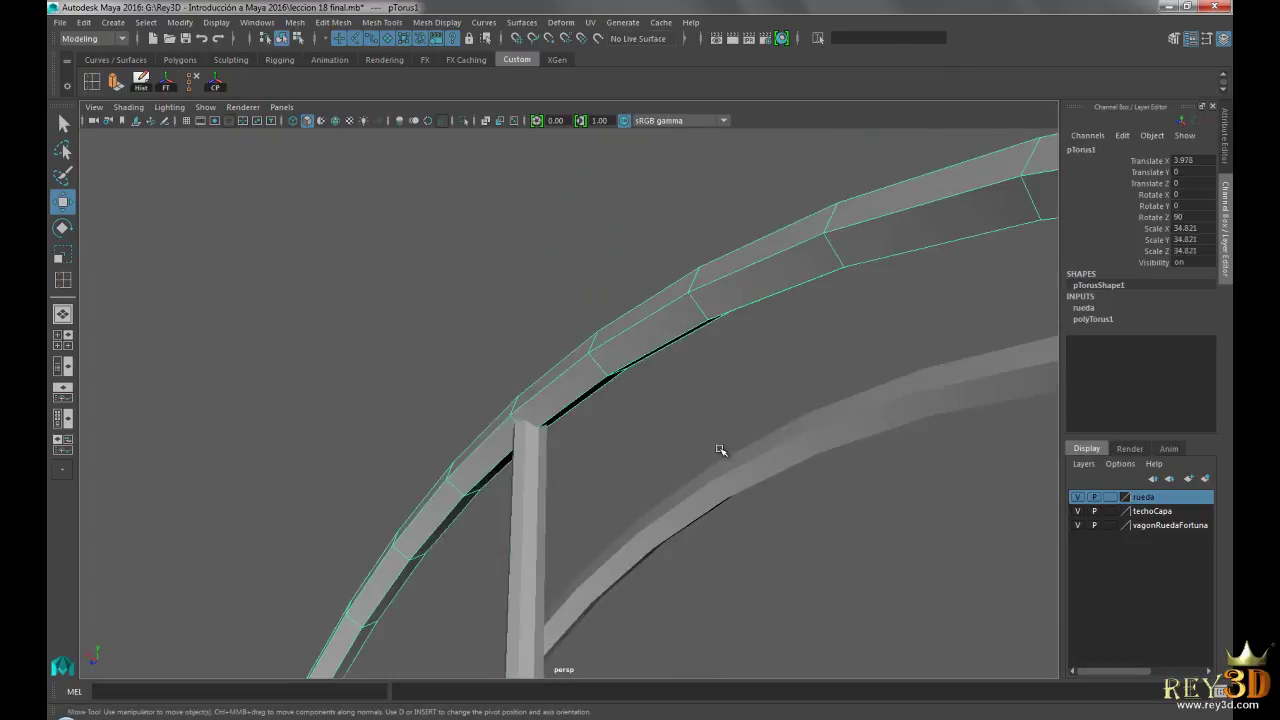
{"action": "left_click", "coordinate": [432, 465]}
{"action": "mouse_move", "coordinate": [432, 465]}
{"action": "left_mouse_down", "text": "alt"}
{"action": "mouse_move", "coordinate": [525, 467]}
{"action": "mouse_move", "coordinate": [566, 514]}
{"action": "mouse_move", "coordinate": [607, 520]}
{"action": "left_mouse_up", "text": "alt"}
{"action": "left_click", "coordinate": [525, 467]}
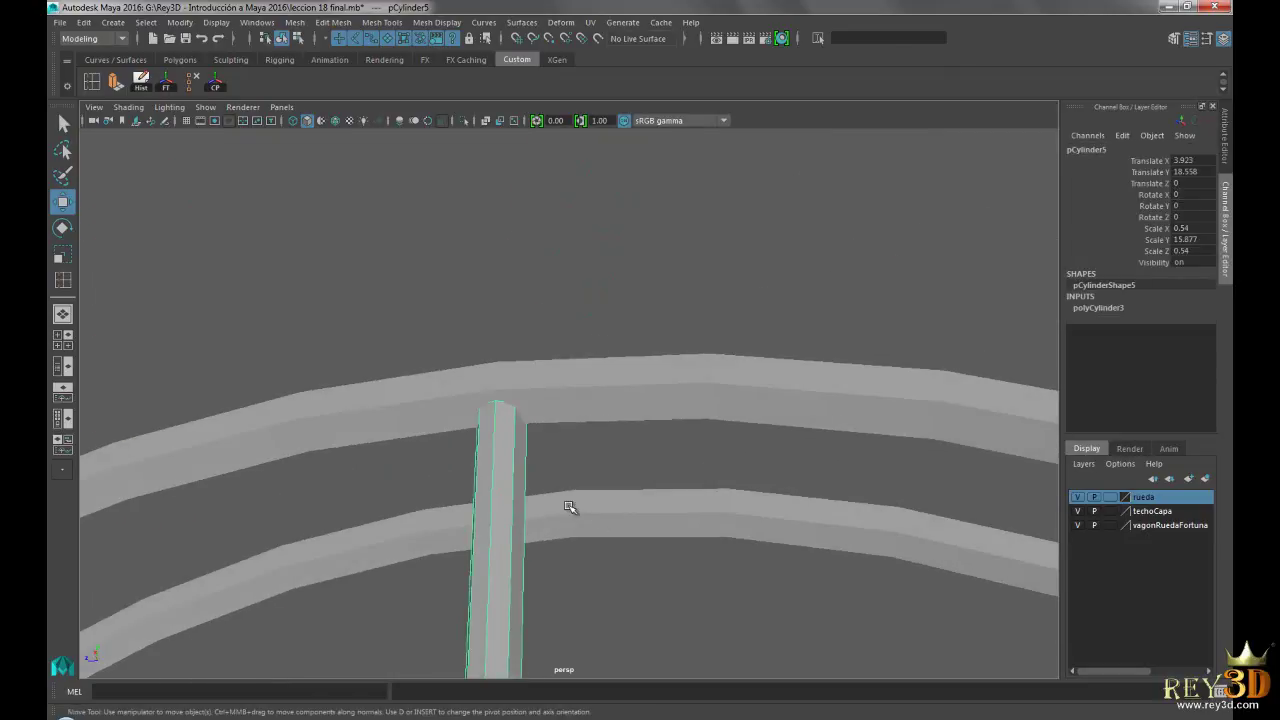
{"action": "right_click_drag", "start_coordinate": [495, 332], "coordinate": [449, 340]}
{"action": "left_click_drag", "start_coordinate": [391, 297], "coordinate": [618, 478]}
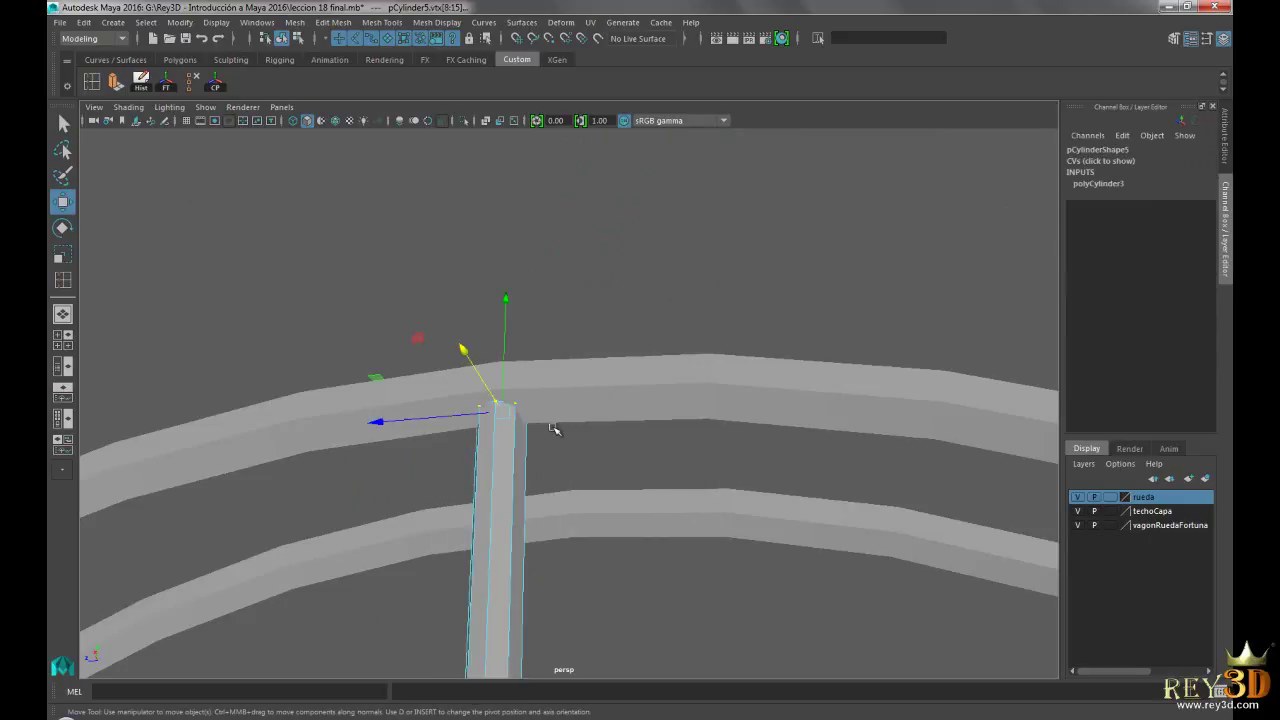
{"action": "left_click_drag", "start_coordinate": [506, 306], "coordinate": [505, 303]}
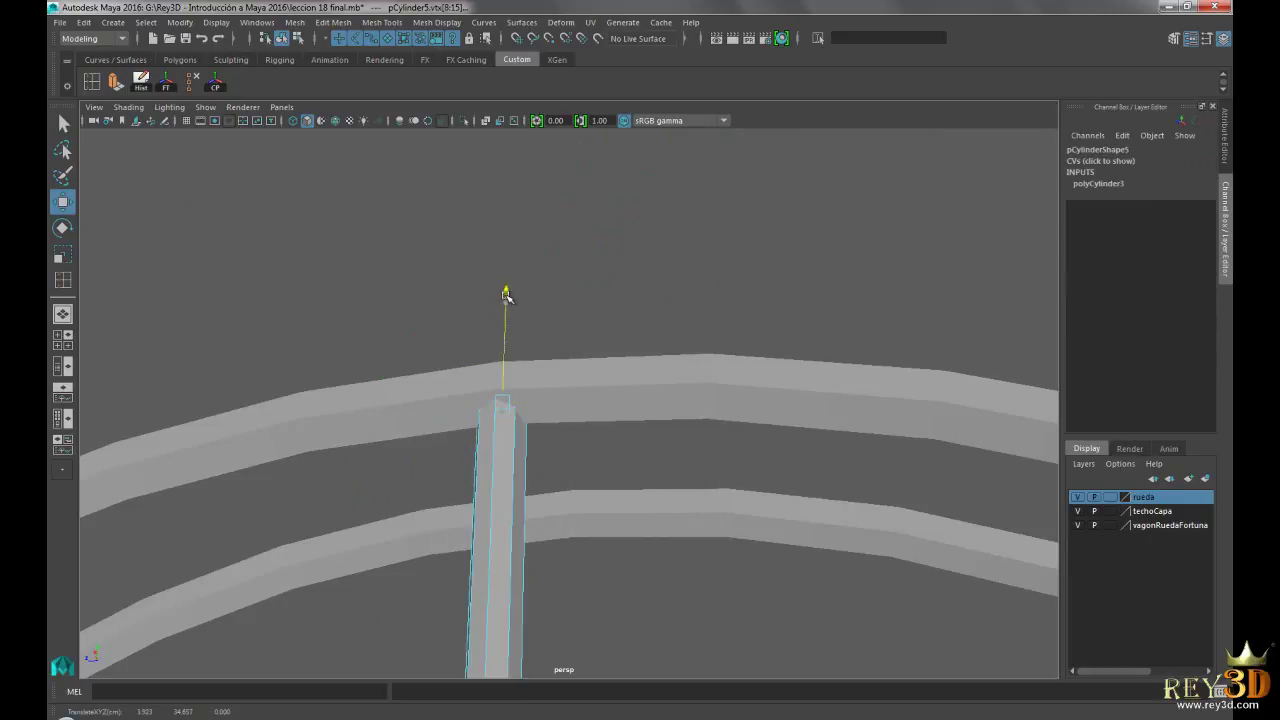
{"action": "right_click_drag", "start_coordinate": [505, 320], "coordinate": [576, 298]}
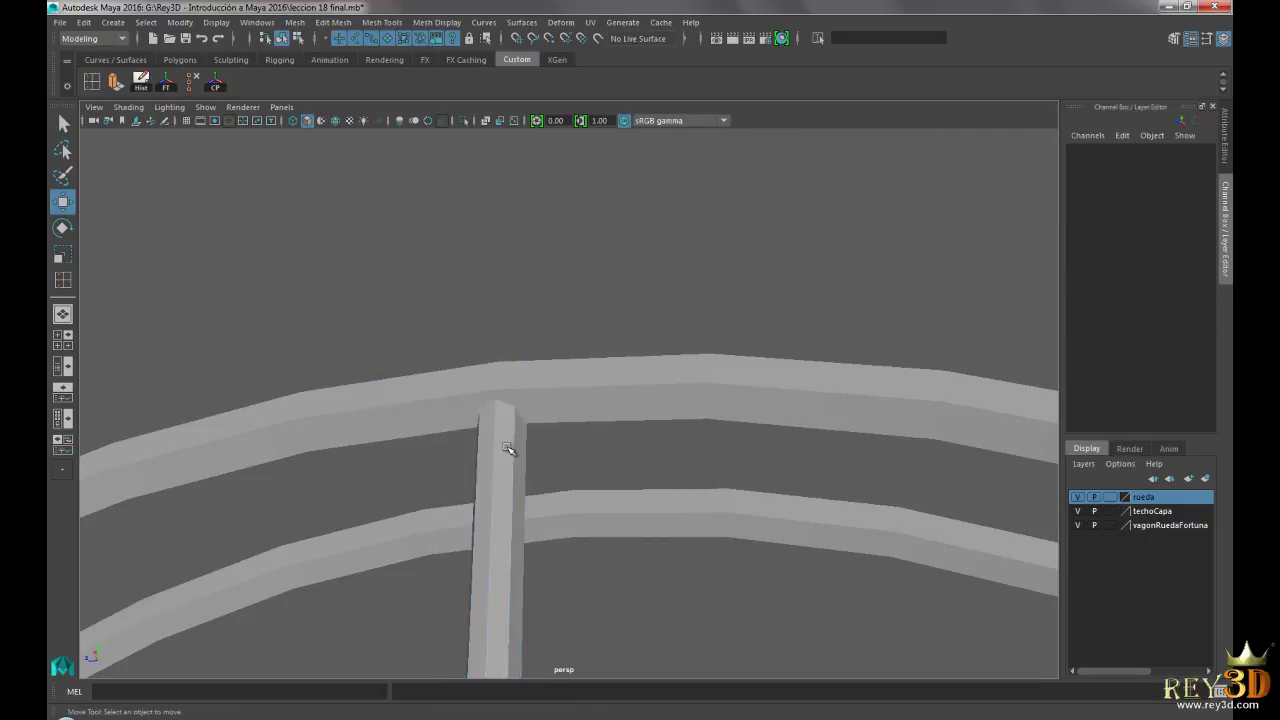
Inspect the rims and spoke top from a nearly head-on angle.
{"action": "mouse_move", "coordinate": [500, 514]}
{"action": "left_mouse_down", "text": "alt"}
{"action": "mouse_move", "coordinate": [533, 571]}
{"action": "mouse_move", "coordinate": [767, 587]}
{"action": "left_mouse_up", "text": "alt"}
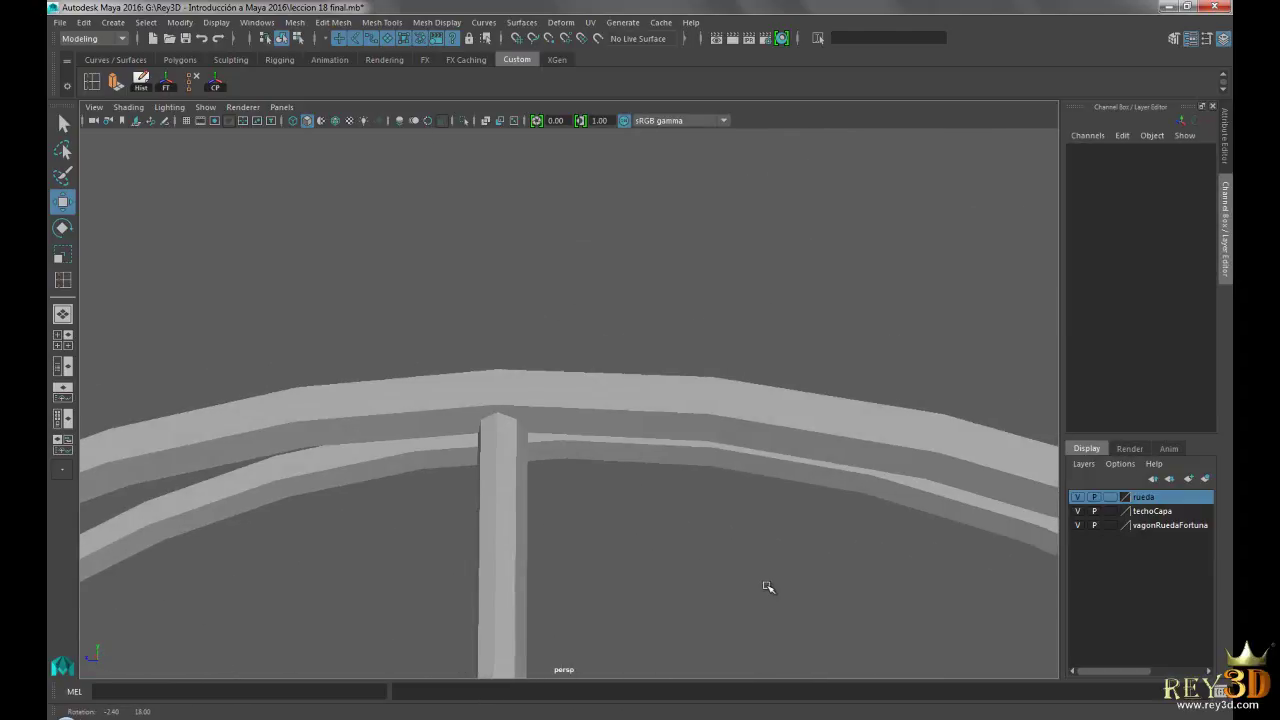
{"action": "left_click", "coordinate": [725, 423]}
{"action": "left_click", "coordinate": [704, 300]}
{"action": "scroll", "coordinate": [652, 628], "scroll_direction": "down", "scroll_amount": 2}
{"action": "middle_click_drag", "start_coordinate": [652, 628], "coordinate": [607, 403], "text": "alt"}
{"action": "scroll", "coordinate": [608, 403], "scroll_direction": "down", "scroll_amount": 5}
{"action": "mouse_move", "coordinate": [454, 434]}
{"action": "left_mouse_down", "text": "alt"}
{"action": "mouse_move", "coordinate": [671, 409]}
{"action": "mouse_move", "coordinate": [717, 426]}
{"action": "mouse_move", "coordinate": [533, 423]}
{"action": "mouse_move", "coordinate": [594, 397]}
{"action": "left_mouse_up", "text": "alt"}
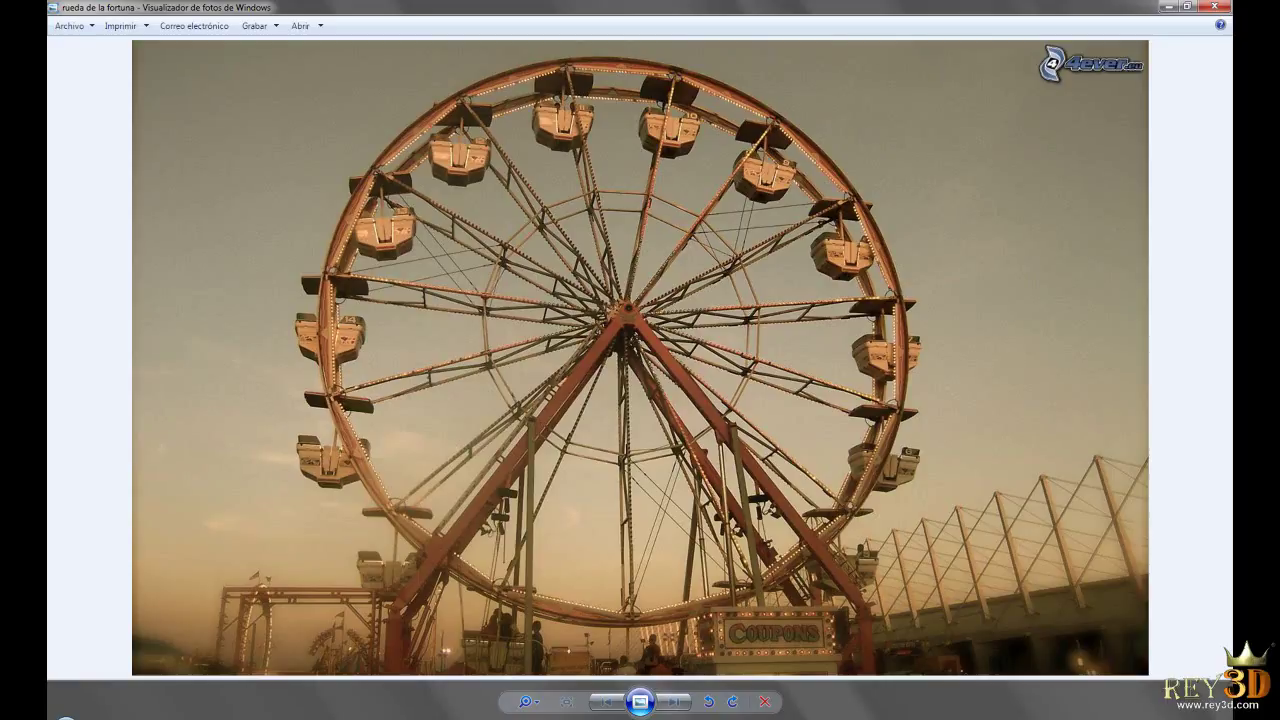
Alternate between the reference photo and the model, orbiting to compare head-on and oblique views.
{"action": "key", "text": "alt+Tab"}
{"action": "left_click_drag", "start_coordinate": [606, 443], "coordinate": [470, 425], "text": "alt"}
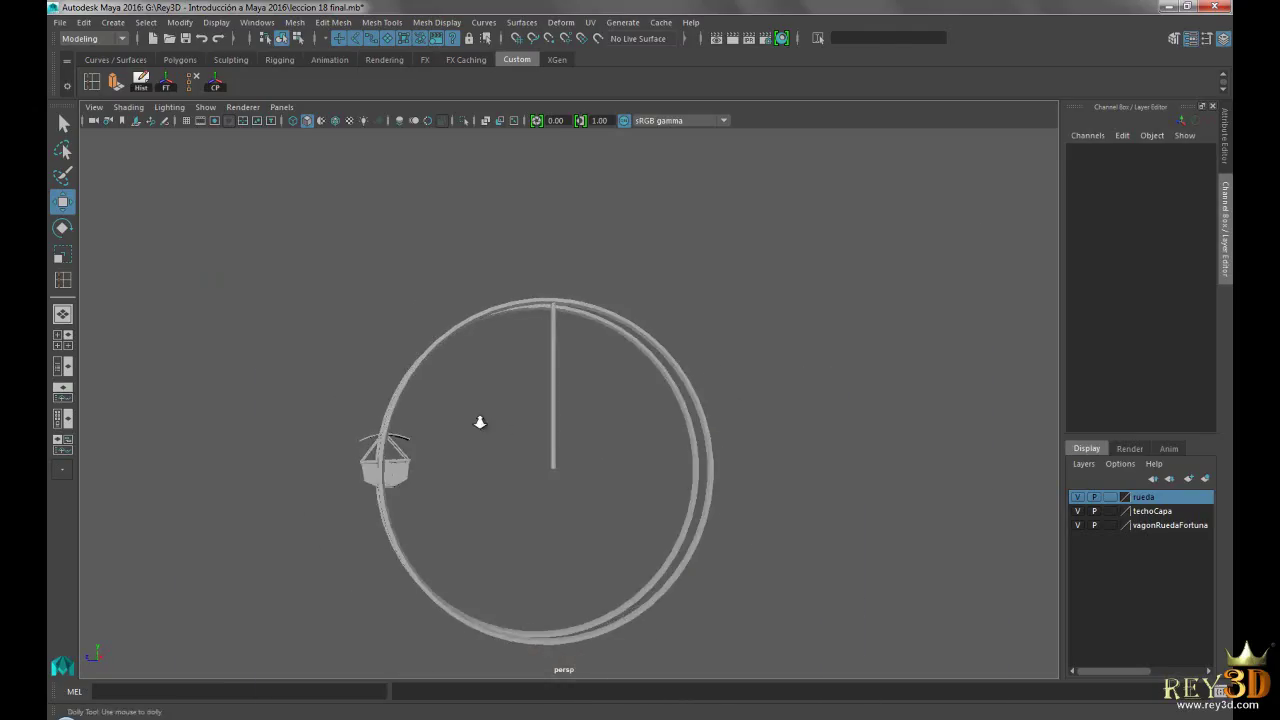
{"action": "scroll", "coordinate": [470, 425], "scroll_direction": "up", "scroll_amount": 5}
{"action": "mouse_move", "coordinate": [551, 403]}
{"action": "left_mouse_down", "text": "alt"}
{"action": "mouse_move", "coordinate": [615, 413]}
{"action": "mouse_move", "coordinate": [623, 371]}
{"action": "mouse_move", "coordinate": [503, 366]}
{"action": "mouse_move", "coordinate": [484, 603]}
{"action": "left_mouse_up", "text": "alt"}
{"action": "key", "text": "alt+Tab"}
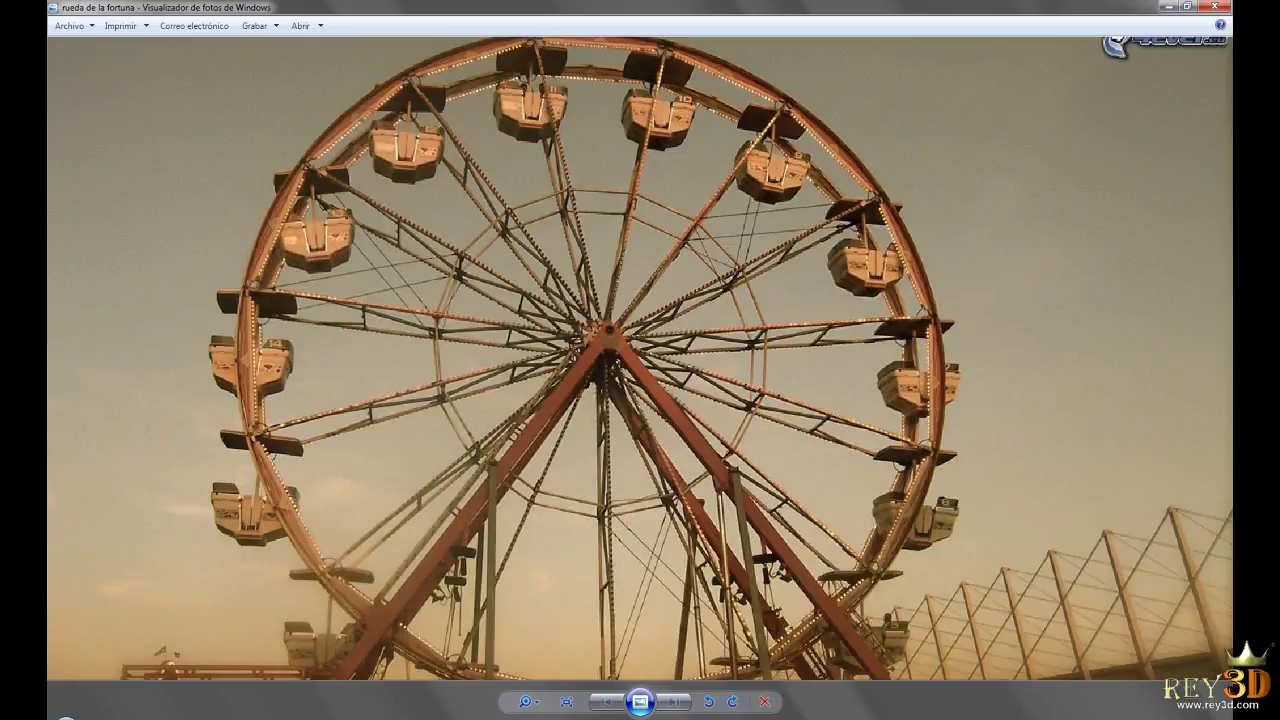
{"action": "key", "text": "alt+Tab"}
{"action": "left_click_drag", "start_coordinate": [566, 409], "coordinate": [560, 363], "text": "alt"}
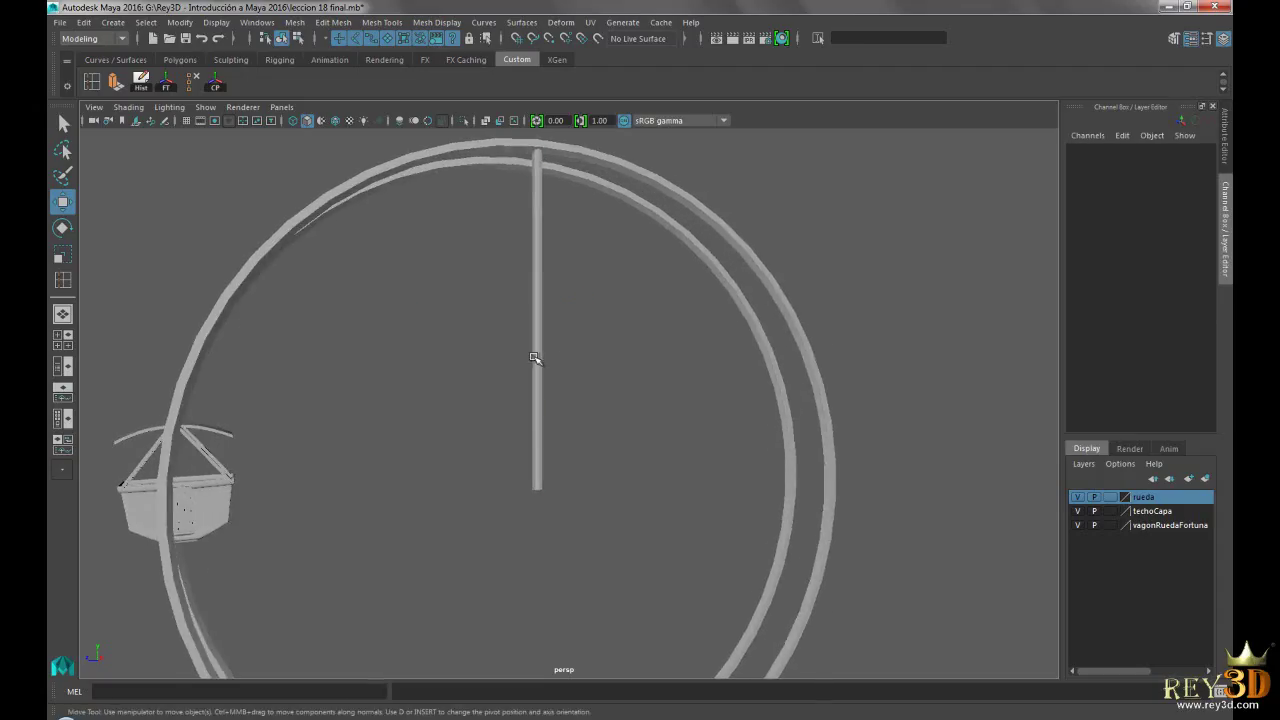
Select the spoke cylinder in the side view and switch it to vertex editing.
{"action": "left_click", "coordinate": [534, 358]}
{"action": "key", "text": "space"}
{"action": "key", "text": "space"}
{"action": "scroll", "coordinate": [549, 476], "scroll_direction": "up", "scroll_amount": 3}
{"action": "scroll", "coordinate": [632, 446], "scroll_direction": "up", "scroll_amount": 3}
{"action": "scroll", "coordinate": [586, 374], "scroll_direction": "up", "scroll_amount": 3}
{"action": "right_click", "coordinate": [560, 392]}
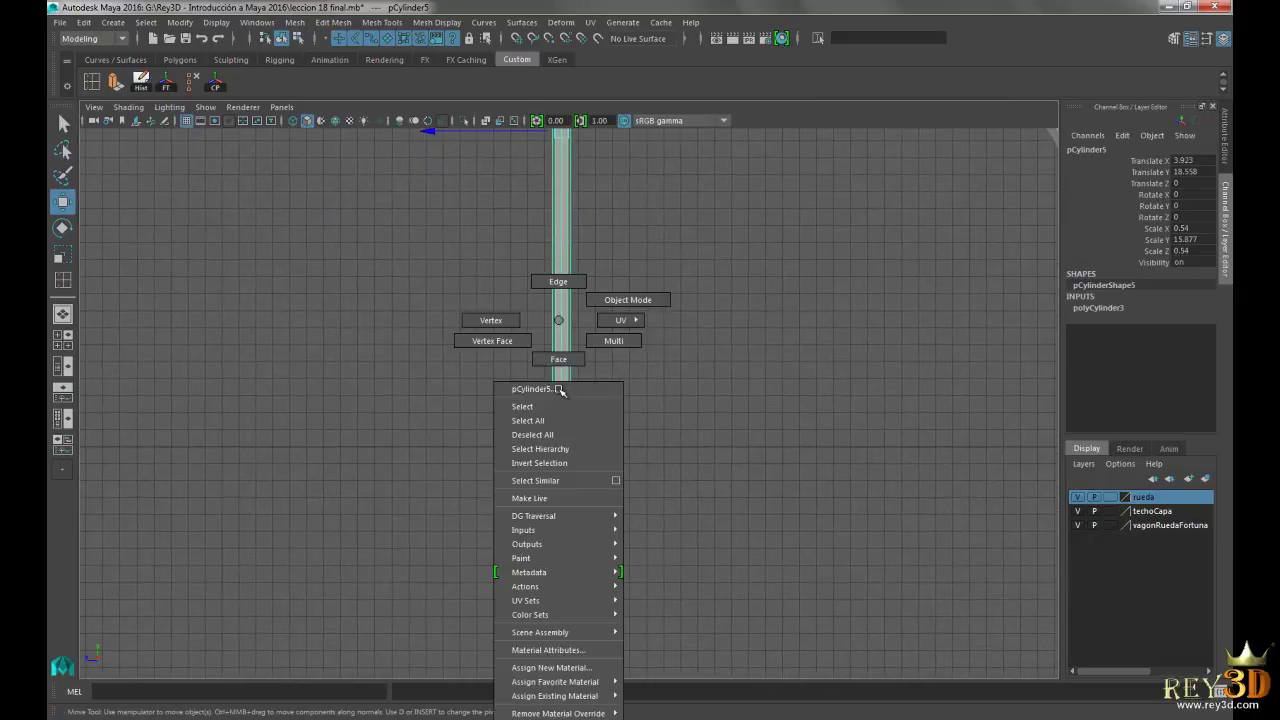
{"action": "left_click", "coordinate": [491, 320]}
Move the spoke's bottom ring of vertices to Y 0 at the wheel centre.
{"action": "left_click_drag", "start_coordinate": [531, 446], "coordinate": [571, 467]}
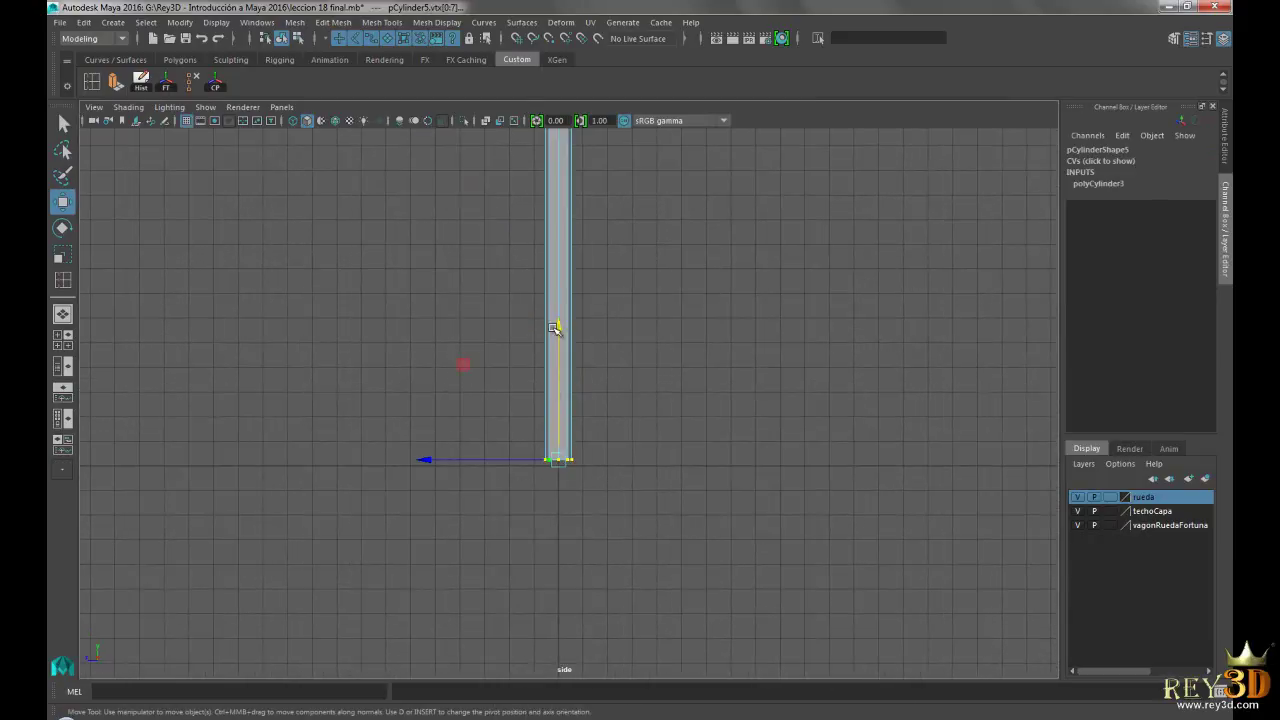
{"action": "mouse_move", "coordinate": [558, 331]}
{"action": "left_mouse_down"}
{"action": "mouse_move", "coordinate": [548, 275]}
{"action": "mouse_move", "coordinate": [566, 283]}
{"action": "left_mouse_up"}
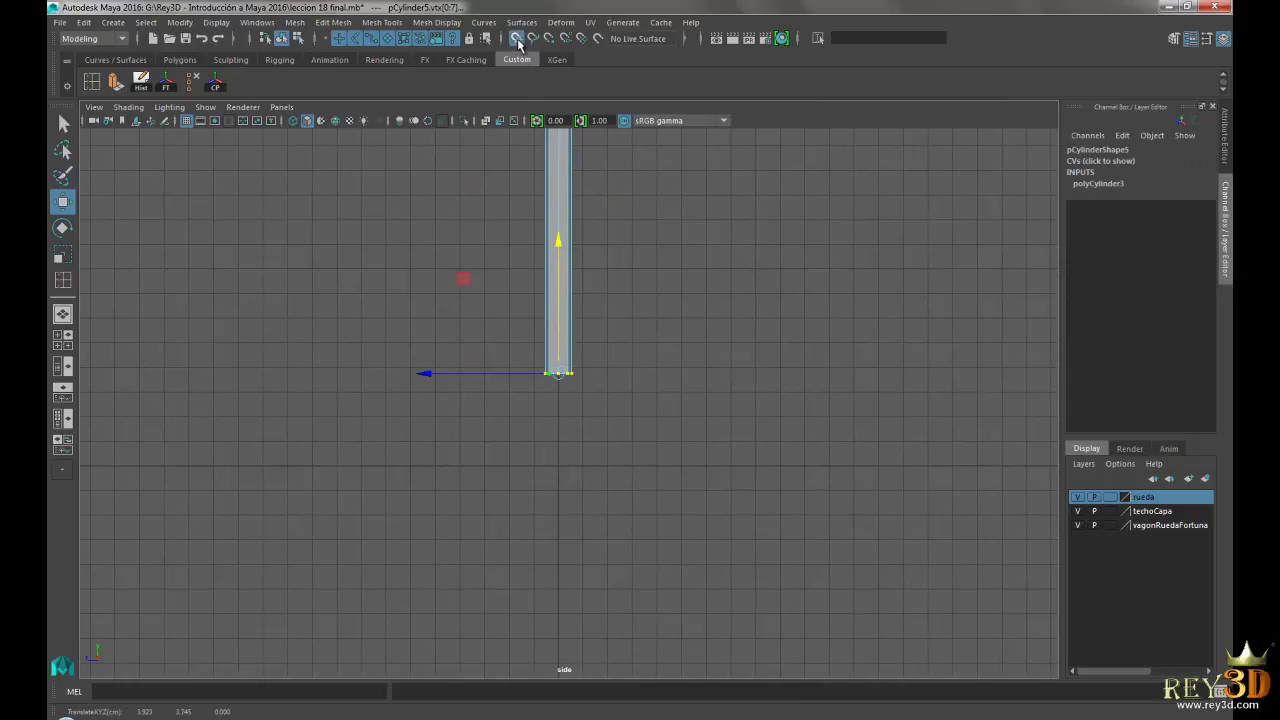
{"action": "left_click_drag", "start_coordinate": [561, 246], "coordinate": [565, 463]}
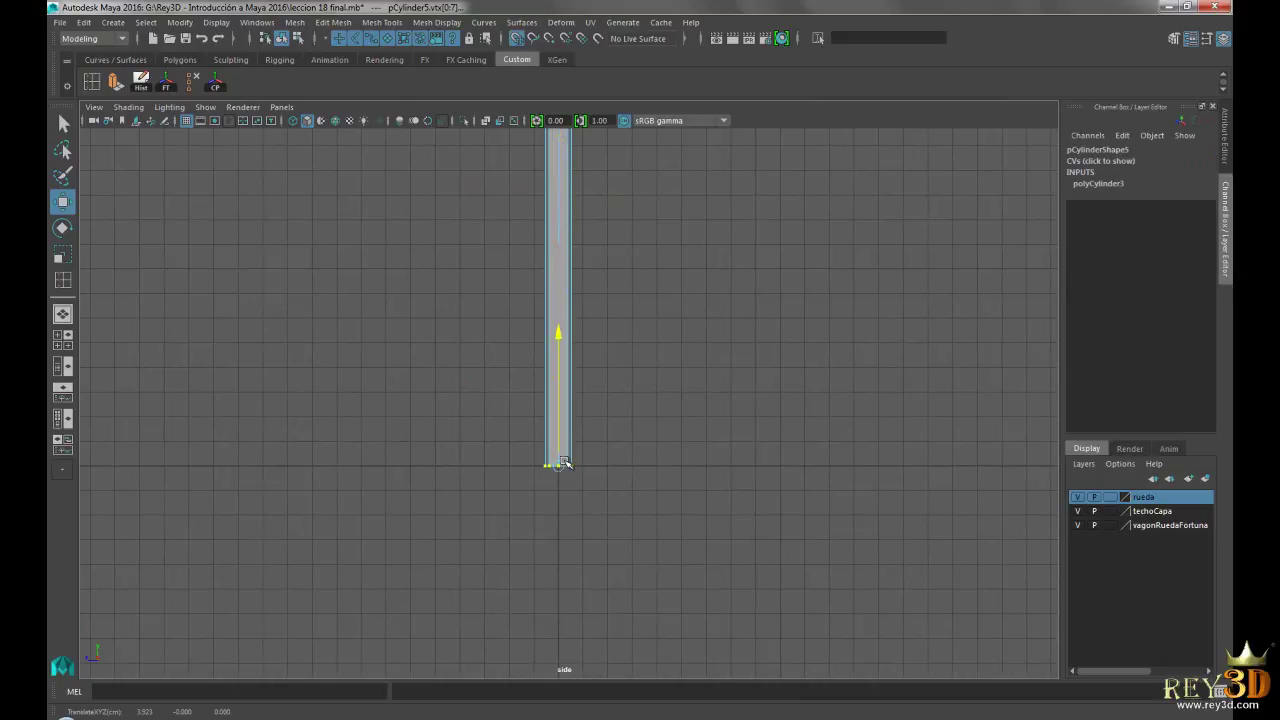
{"action": "scroll", "coordinate": [666, 360], "scroll_direction": "down", "scroll_amount": 1}
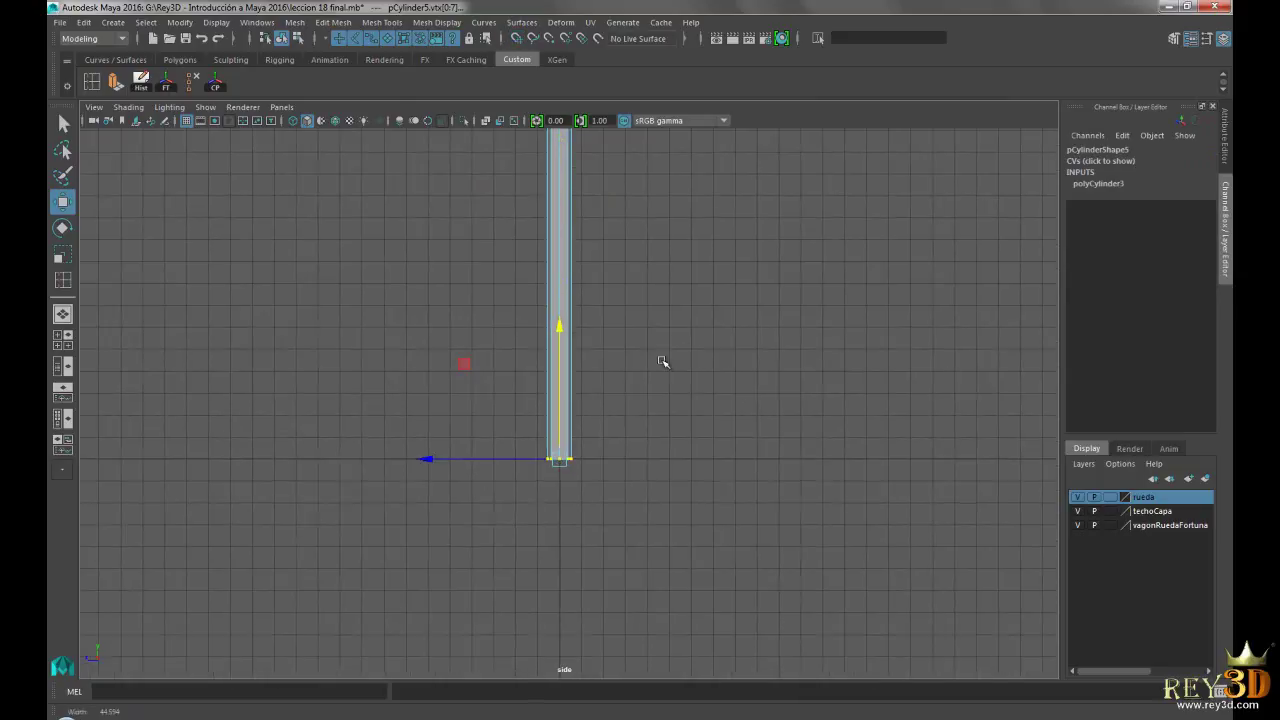
{"action": "left_click", "coordinate": [823, 434]}
{"action": "scroll", "coordinate": [626, 276], "scroll_direction": "down", "scroll_amount": 1}
{"action": "scroll", "coordinate": [694, 397], "scroll_direction": "down", "scroll_amount": 1}
Return the spoke to object mode and reframe the side view.
{"action": "scroll", "coordinate": [694, 360], "scroll_direction": "down", "scroll_amount": 1}
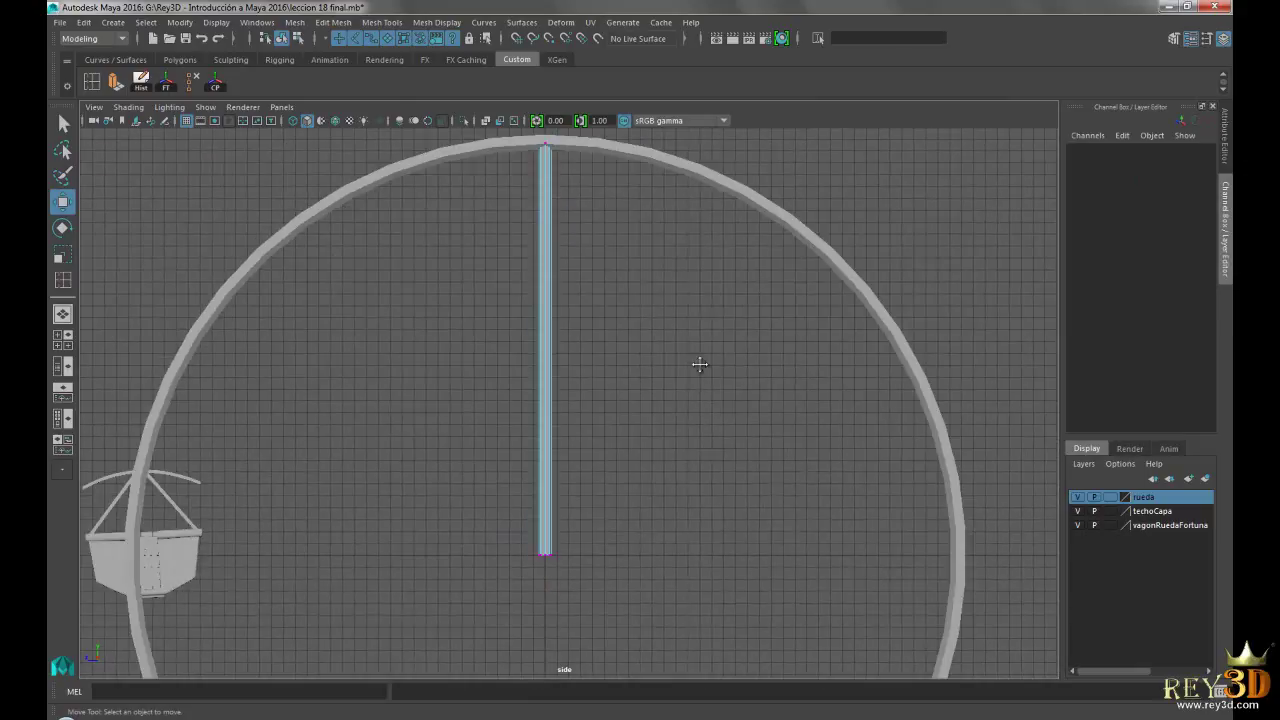
{"action": "scroll", "coordinate": [694, 360], "scroll_direction": "down", "scroll_amount": 1}
{"action": "right_click", "coordinate": [523, 283]}
{"action": "right_click_drag", "start_coordinate": [523, 283], "coordinate": [623, 294]}
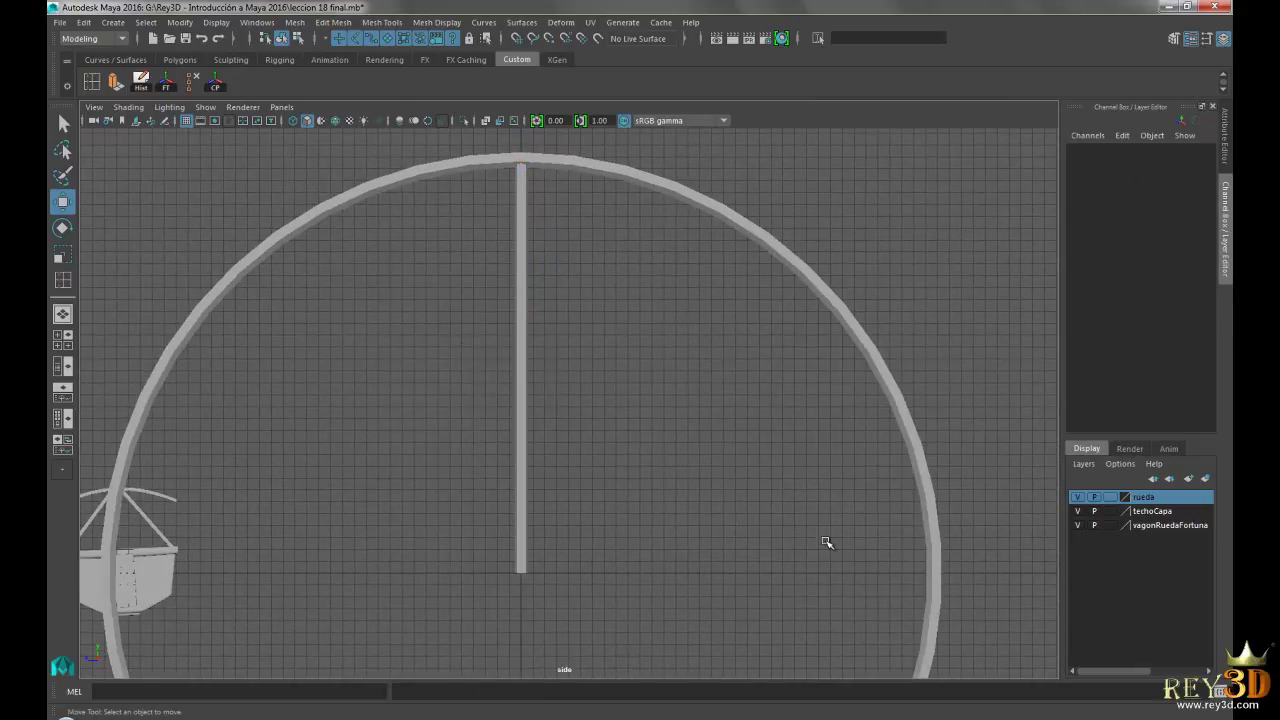
{"action": "scroll", "coordinate": [629, 443], "scroll_direction": "down", "scroll_amount": 1}
{"action": "scroll", "coordinate": [629, 443], "scroll_direction": "down", "scroll_amount": 1}
{"action": "mouse_move", "coordinate": [648, 328]}
{"action": "middle_mouse_down", "text": "alt"}
{"action": "mouse_move", "coordinate": [631, 360]}
{"action": "mouse_move", "coordinate": [624, 345]}
{"action": "middle_mouse_up", "text": "alt"}
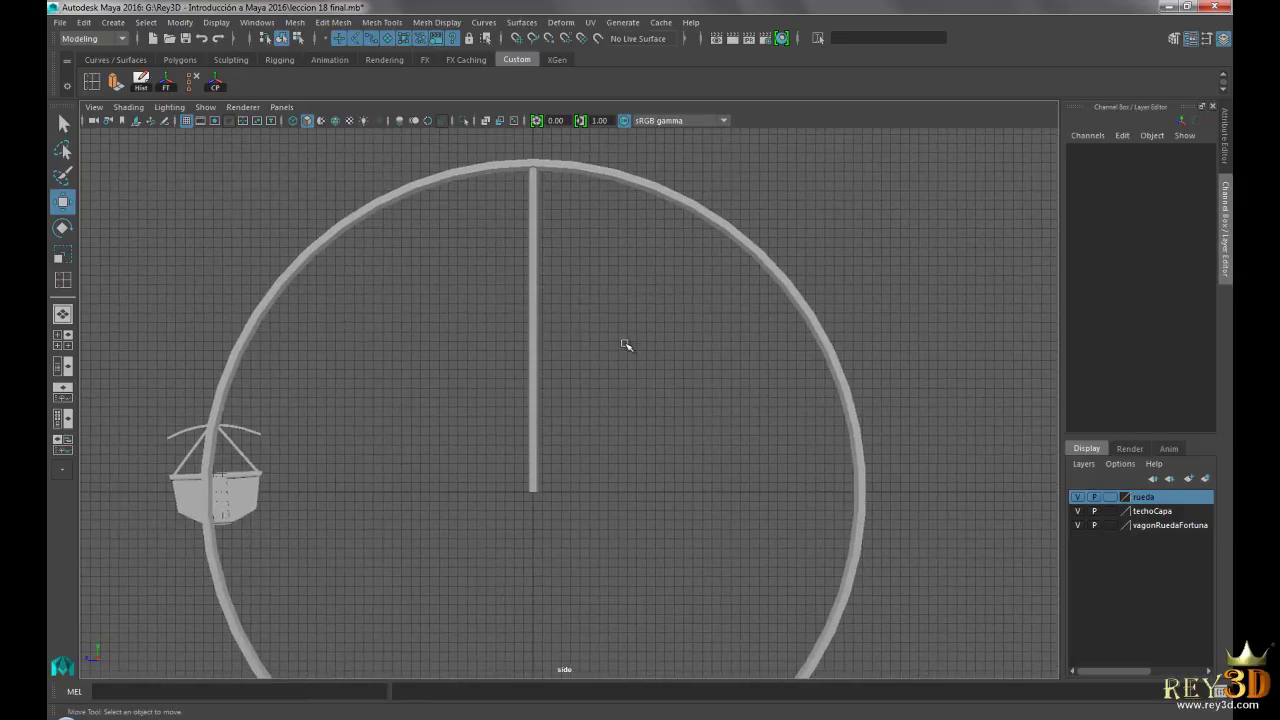
Reselect the spoke and undo a trial move and rotation so it stays vertical.
{"action": "left_click", "coordinate": [534, 316]}
{"action": "left_click_drag", "start_coordinate": [534, 318], "coordinate": [536, 312]}
{"action": "key", "text": "ctrl+z"}
{"action": "key", "text": "e"}
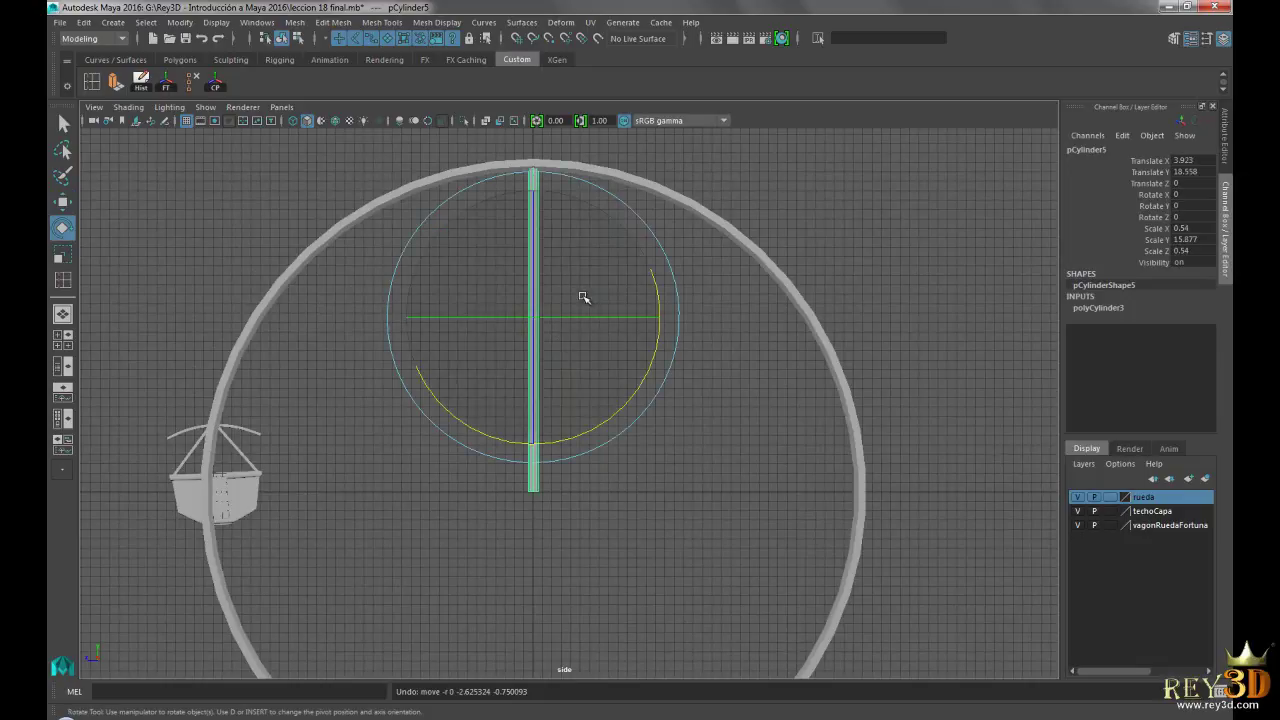
{"action": "mouse_move", "coordinate": [650, 376]}
{"action": "left_mouse_down"}
{"action": "mouse_move", "coordinate": [661, 304]}
{"action": "mouse_move", "coordinate": [586, 405]}
{"action": "left_mouse_up"}
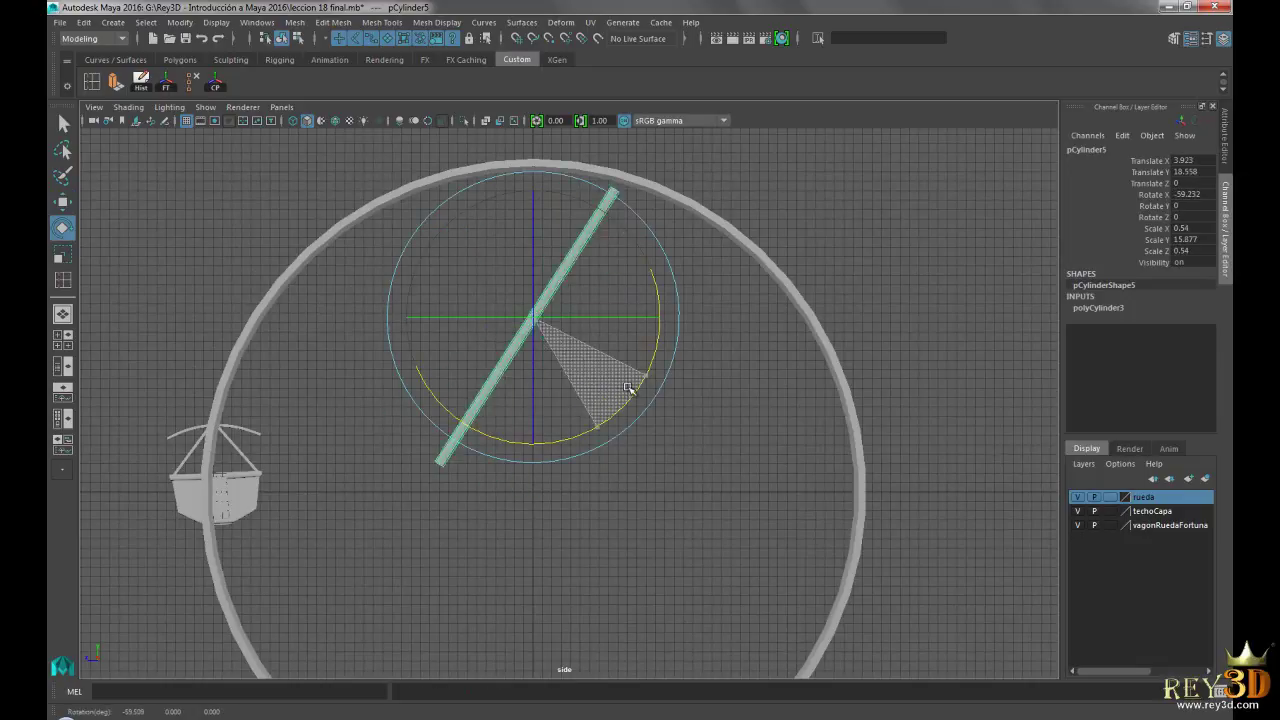
{"action": "key", "text": "ctrl+z"}
{"action": "scroll", "coordinate": [580, 423], "scroll_direction": "up", "scroll_amount": 2}
{"action": "scroll", "coordinate": [589, 434], "scroll_direction": "up", "scroll_amount": 2}
{"action": "scroll", "coordinate": [602, 410], "scroll_direction": "down", "scroll_amount": 1}
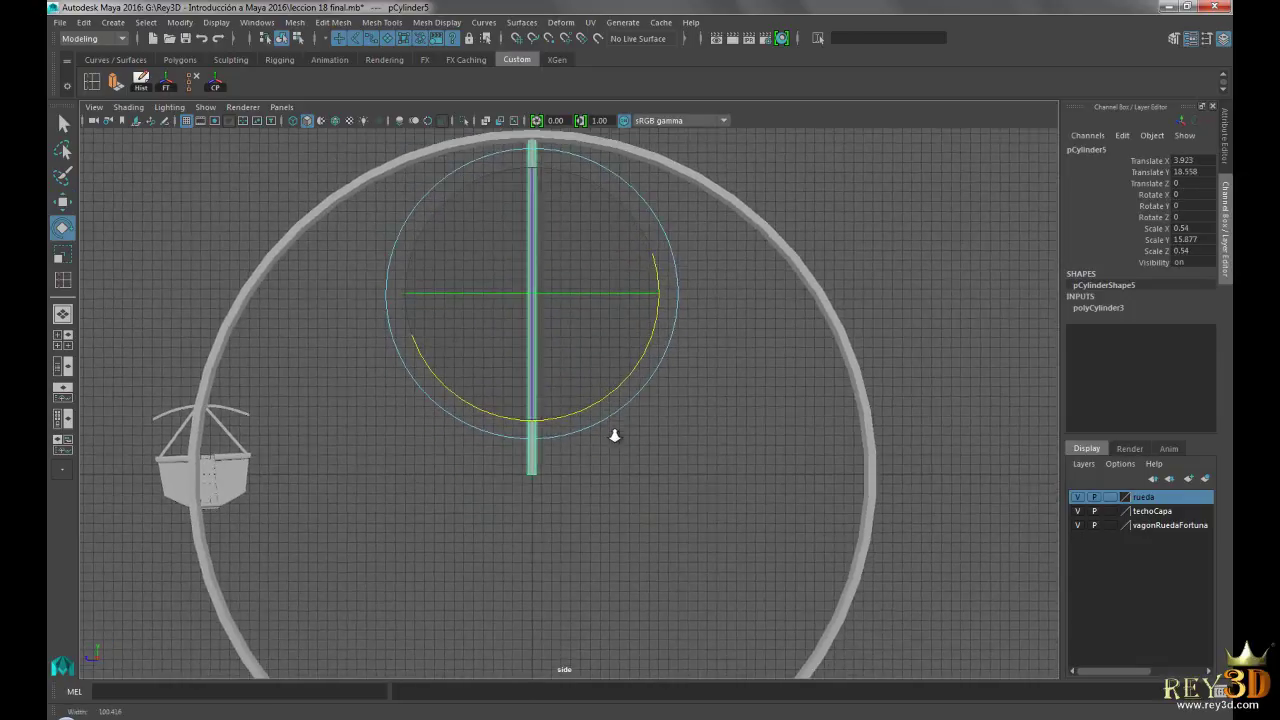
{"action": "scroll", "coordinate": [614, 434], "scroll_direction": "down", "scroll_amount": 2}
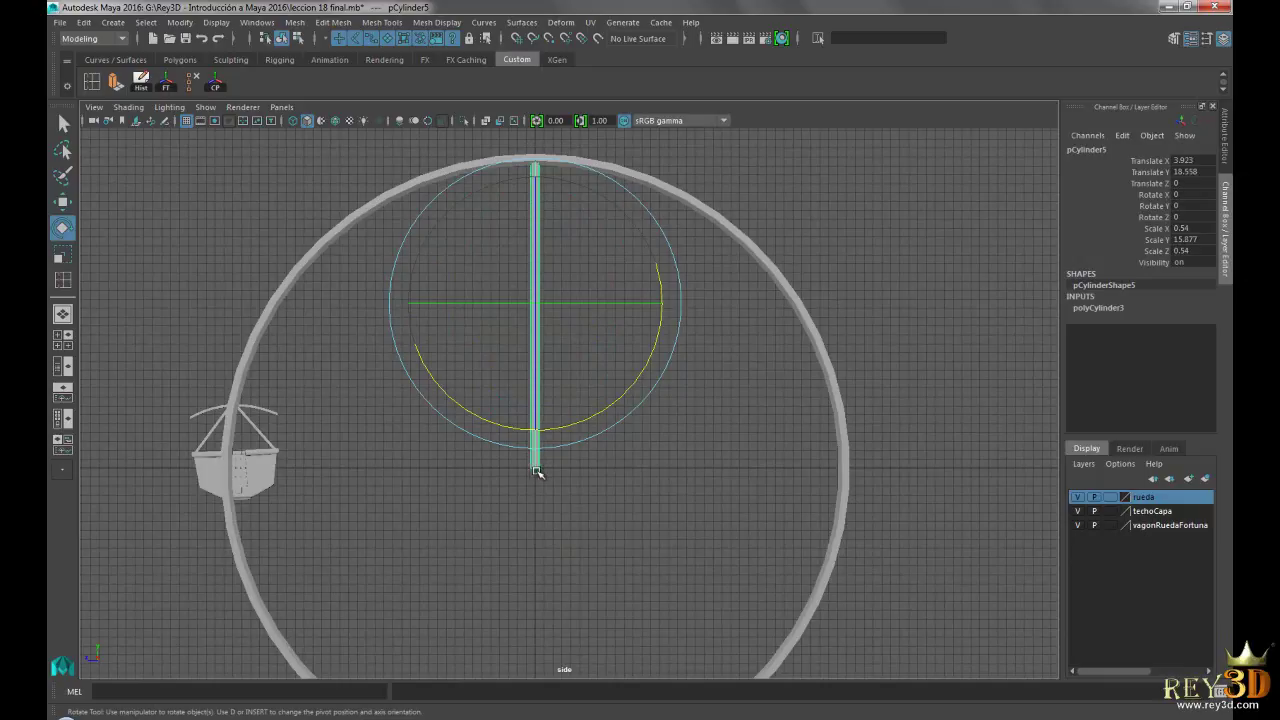
{"action": "scroll", "coordinate": [571, 469], "scroll_direction": "down", "scroll_amount": 2}
{"action": "scroll", "coordinate": [569, 457], "scroll_direction": "down", "scroll_amount": 1}
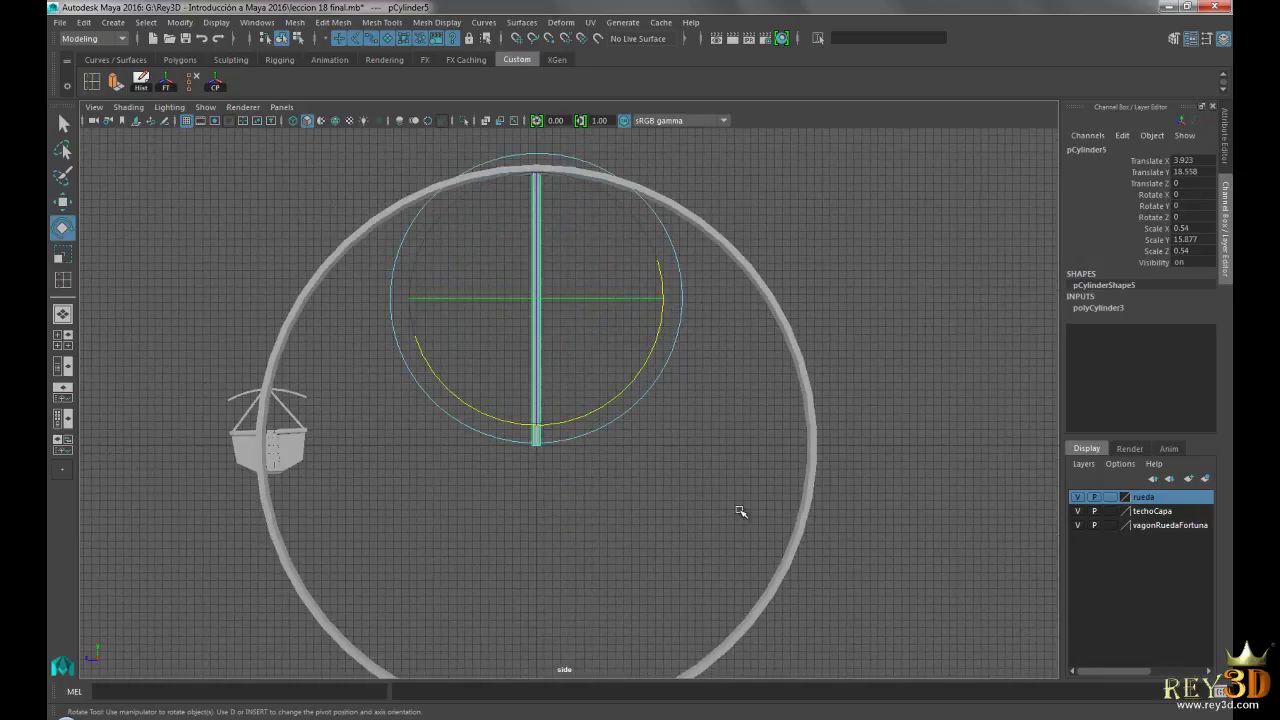
{"action": "mouse_move", "coordinate": [689, 423]}
{"action": "middle_mouse_down", "text": "alt"}
{"action": "mouse_move", "coordinate": [663, 423]}
{"action": "mouse_move", "coordinate": [671, 430]}
{"action": "middle_mouse_up", "text": "alt"}
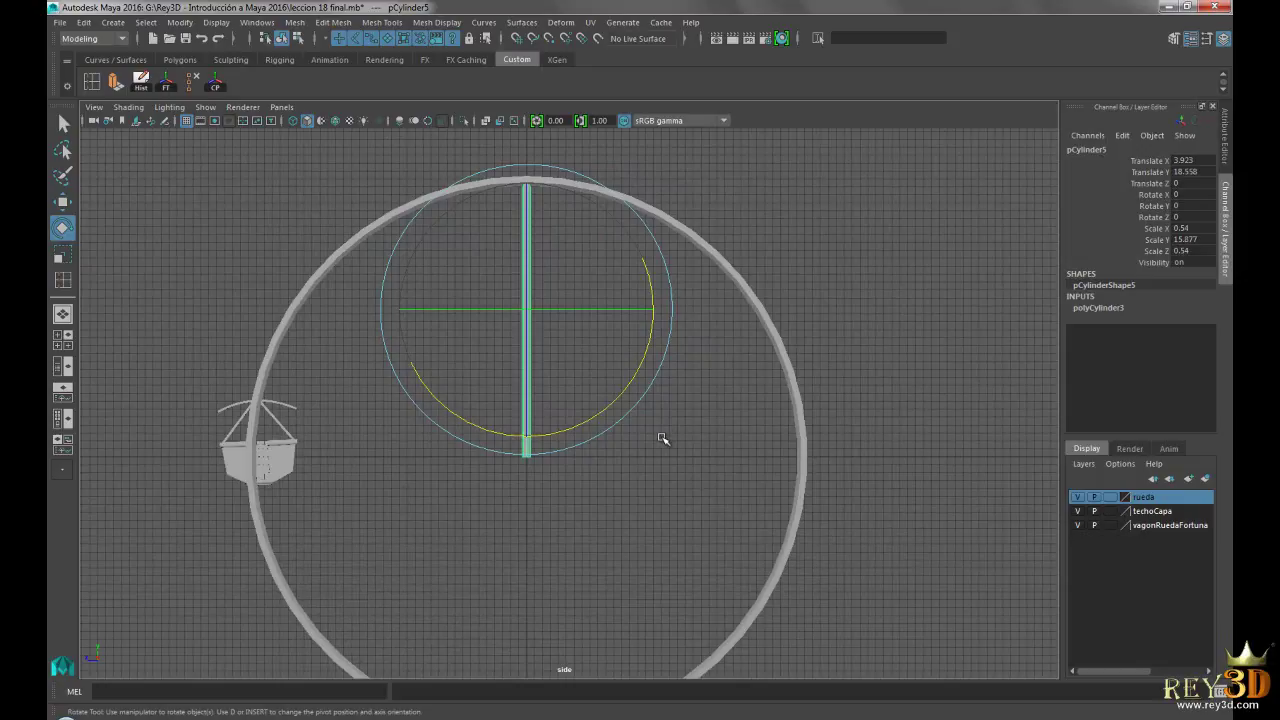
Switch to the four-view layout and orbit the perspective view around the wheel.
{"action": "key", "text": "w"}
{"action": "scroll", "coordinate": [582, 386], "scroll_direction": "up", "scroll_amount": 1}
{"action": "key", "text": "space"}
{"action": "mouse_move", "coordinate": [698, 348]}
{"action": "left_mouse_down", "text": "alt"}
{"action": "mouse_move", "coordinate": [787, 296]}
{"action": "mouse_move", "coordinate": [837, 306]}
{"action": "mouse_move", "coordinate": [806, 302]}
{"action": "left_mouse_up", "text": "alt"}
Group the spoke and tilt it around the hub, then undo the rotation and grouping.
{"action": "key", "text": "ctrl+g"}
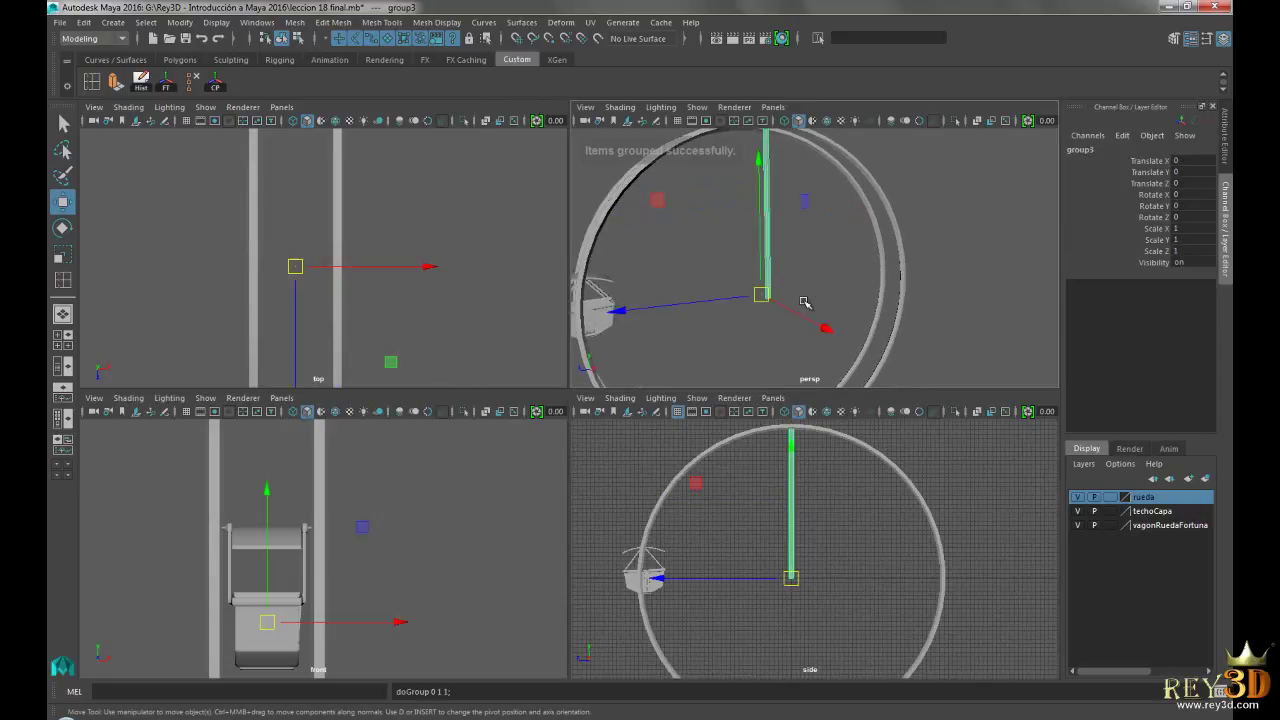
{"action": "left_click_drag", "start_coordinate": [781, 298], "coordinate": [717, 160], "text": "alt"}
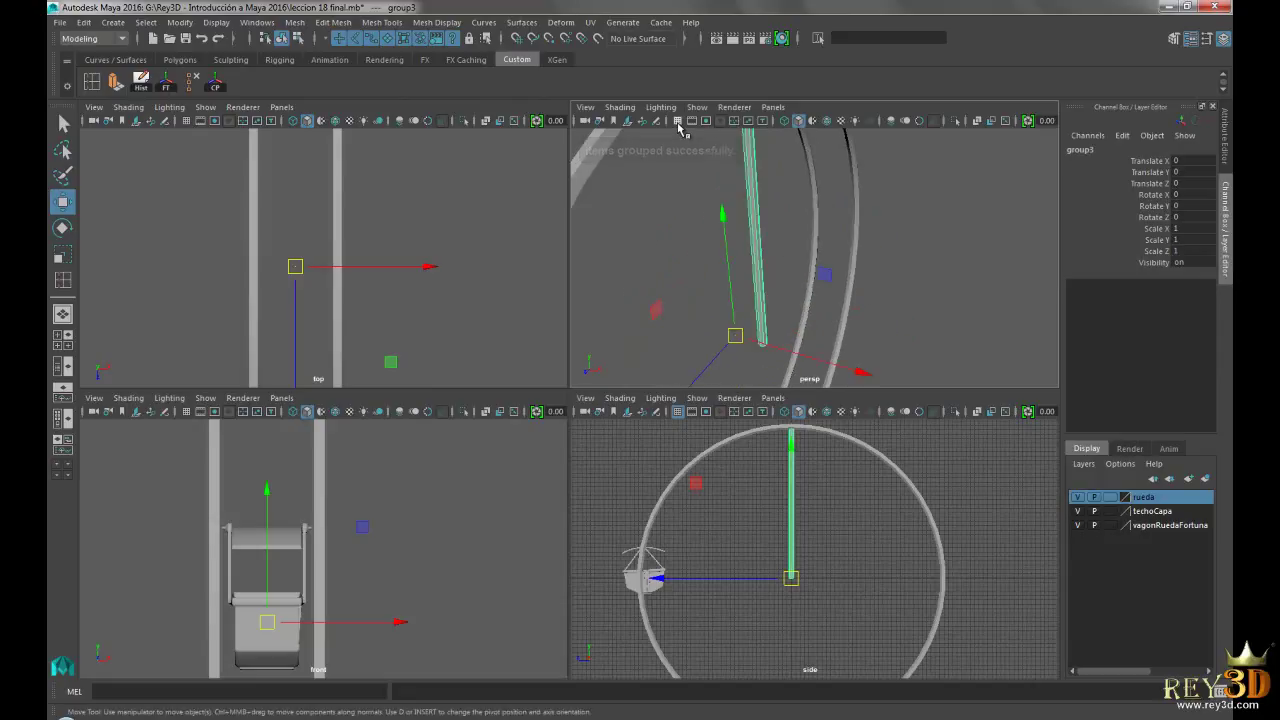
{"action": "mouse_move", "coordinate": [800, 325]}
{"action": "left_mouse_down", "text": "alt"}
{"action": "mouse_move", "coordinate": [785, 268]}
{"action": "mouse_move", "coordinate": [785, 281]}
{"action": "left_mouse_up", "text": "alt"}
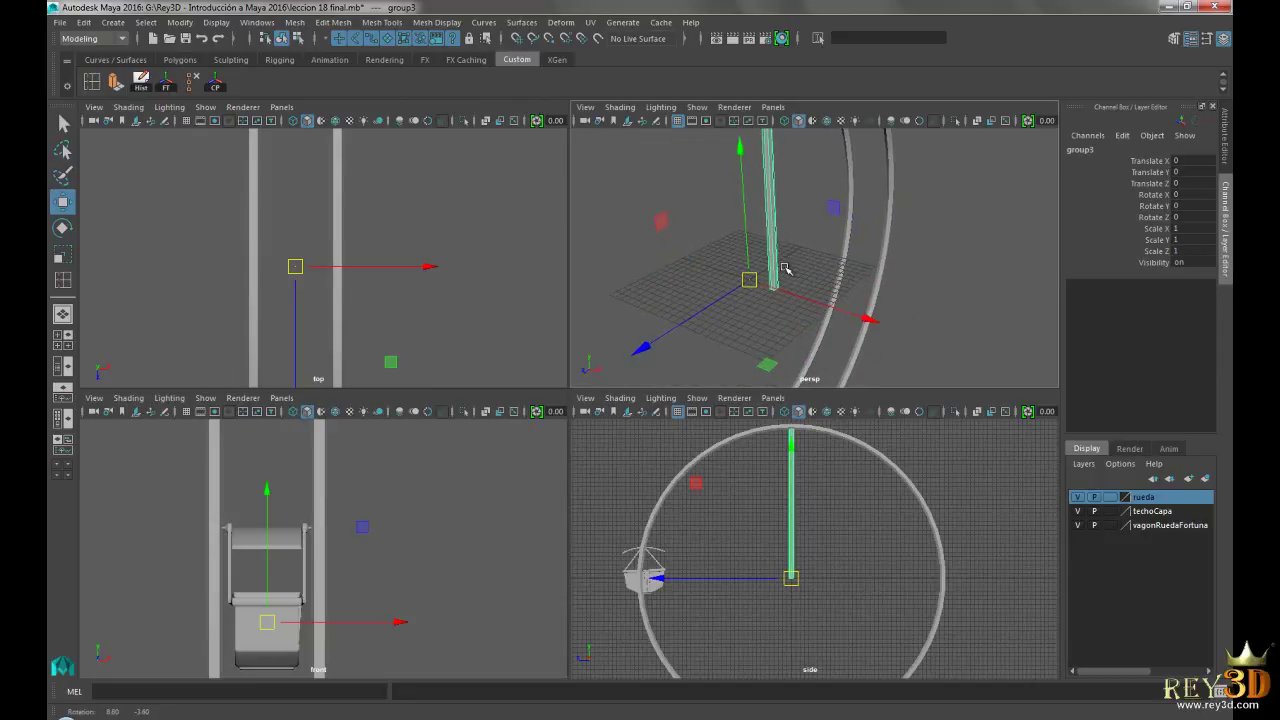
{"action": "key", "text": "e"}
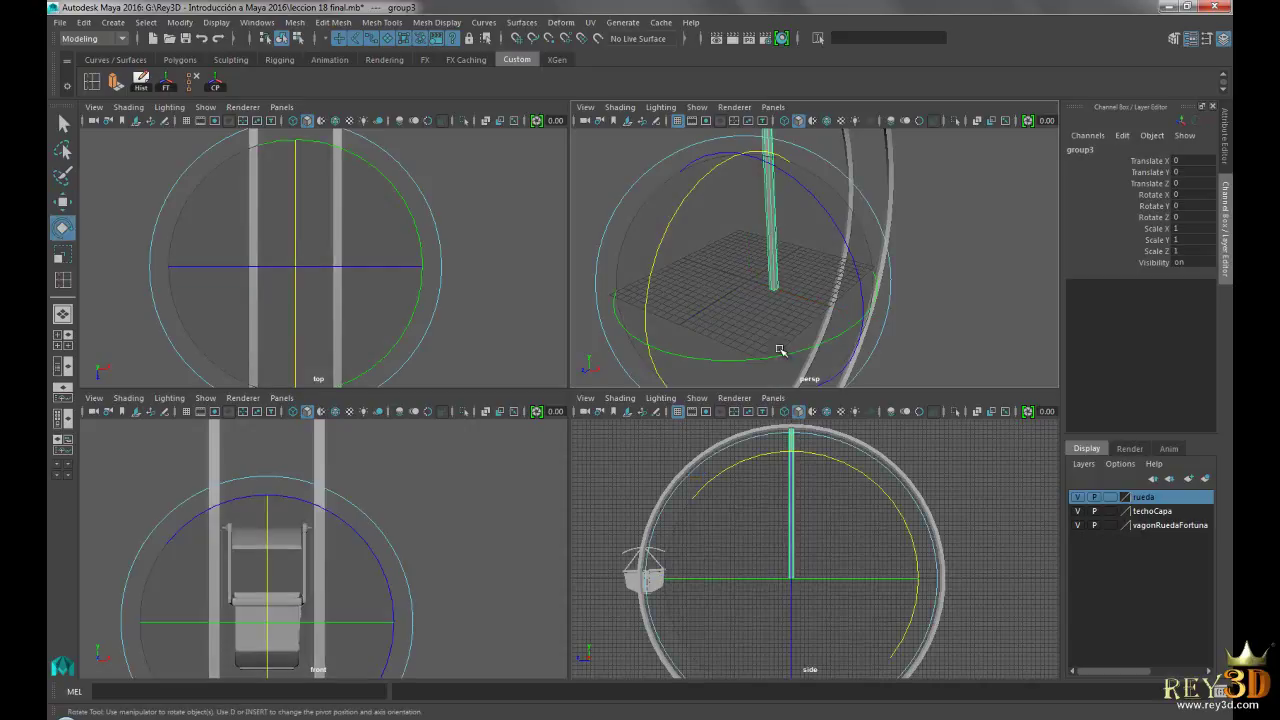
{"action": "mouse_move", "coordinate": [836, 462]}
{"action": "left_mouse_down"}
{"action": "mouse_move", "coordinate": [872, 495]}
{"action": "mouse_move", "coordinate": [895, 585]}
{"action": "mouse_move", "coordinate": [878, 628]}
{"action": "mouse_move", "coordinate": [803, 483]}
{"action": "mouse_move", "coordinate": [830, 470]}
{"action": "mouse_move", "coordinate": [905, 515]}
{"action": "mouse_move", "coordinate": [890, 650]}
{"action": "mouse_move", "coordinate": [731, 610]}
{"action": "mouse_move", "coordinate": [737, 512]}
{"action": "left_mouse_up"}
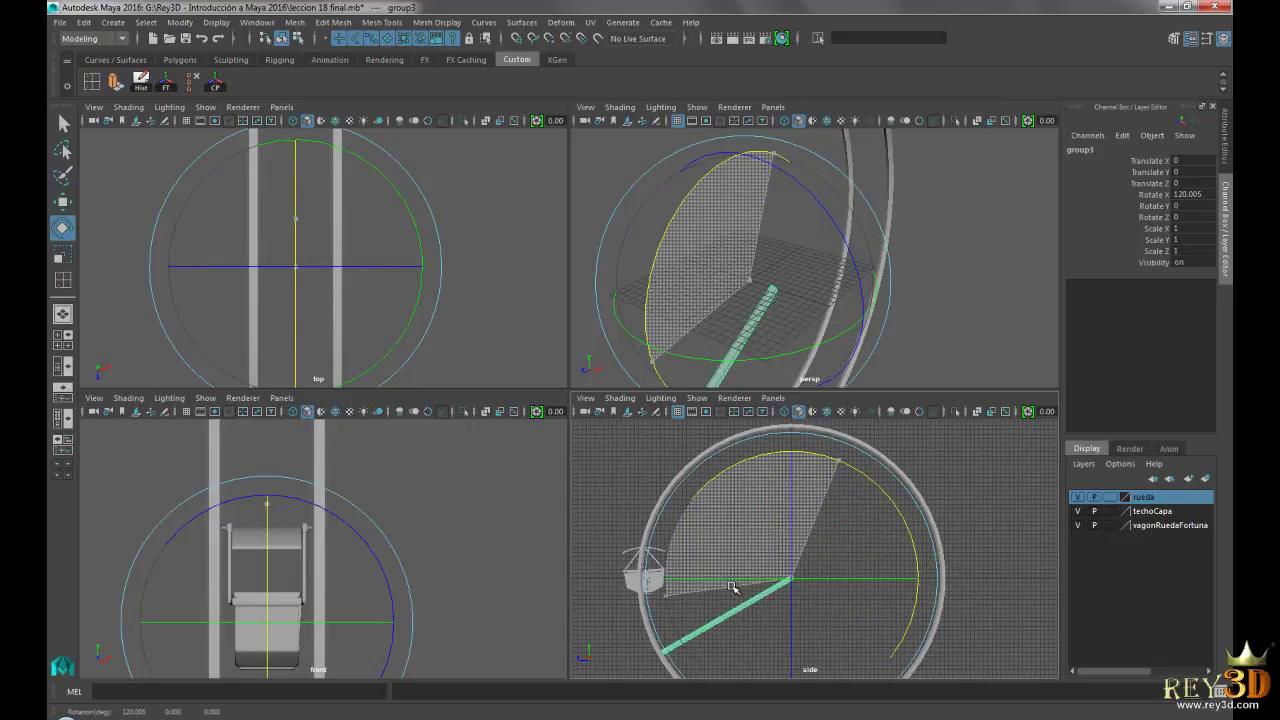
{"action": "key", "text": "ctrl+z"}
{"action": "mouse_move", "coordinate": [790, 300]}
{"action": "left_mouse_down", "text": "alt"}
{"action": "mouse_move", "coordinate": [818, 275]}
{"action": "mouse_move", "coordinate": [908, 263]}
{"action": "left_mouse_up", "text": "alt"}
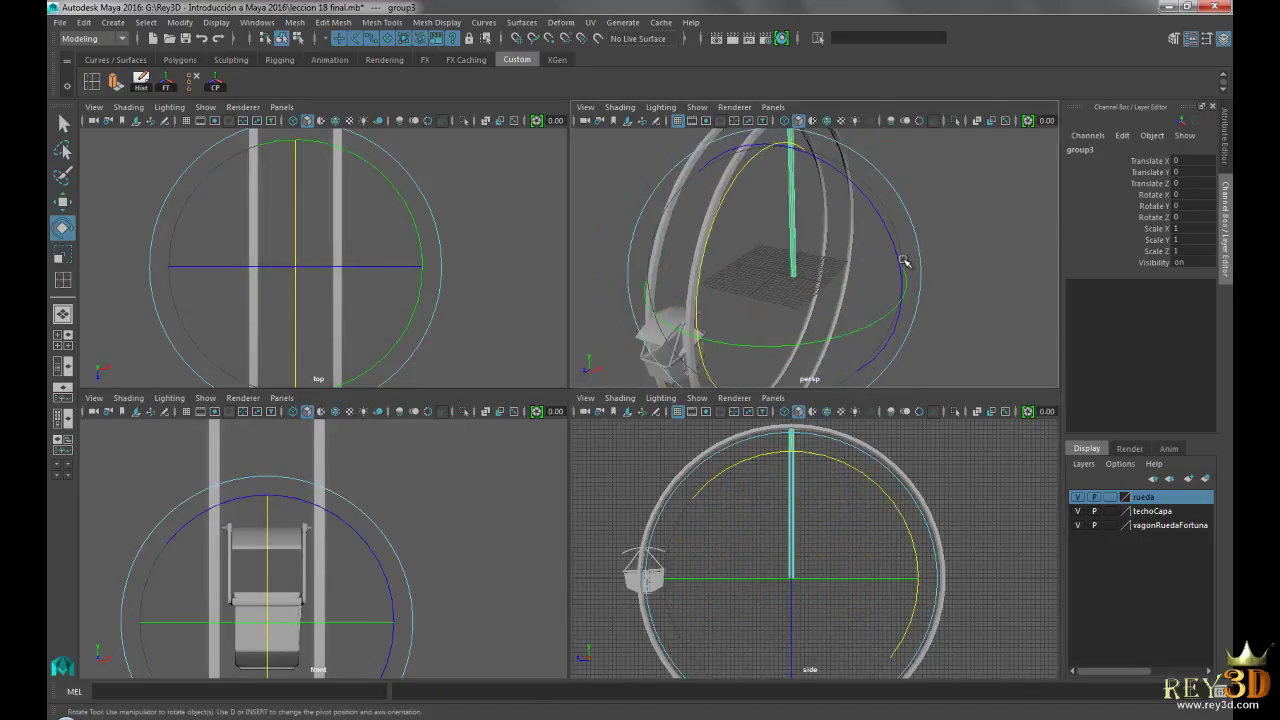
{"action": "key", "text": "ctrl+z"}
{"action": "key", "text": "w"}
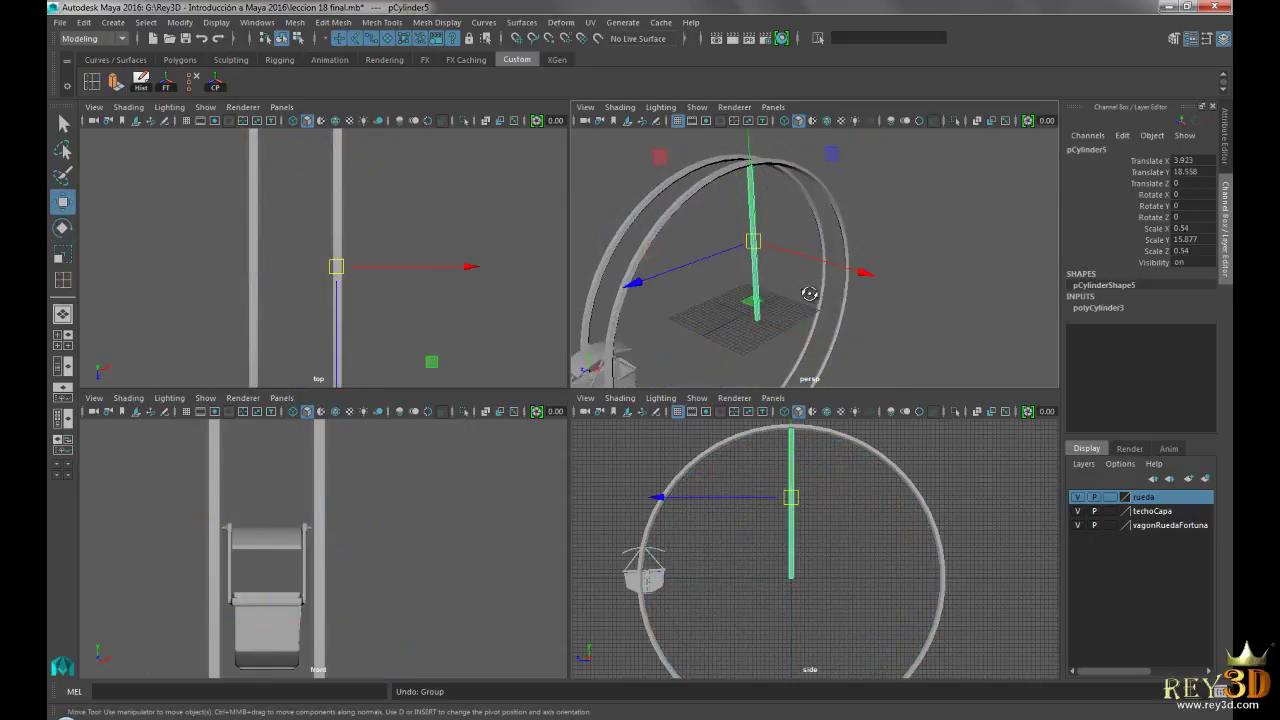
Maximize the side view, enter pivot editing with D, and enable grid snapping.
{"action": "key", "text": "space"}
{"action": "scroll", "coordinate": [570, 385], "scroll_direction": "up", "scroll_amount": 2}
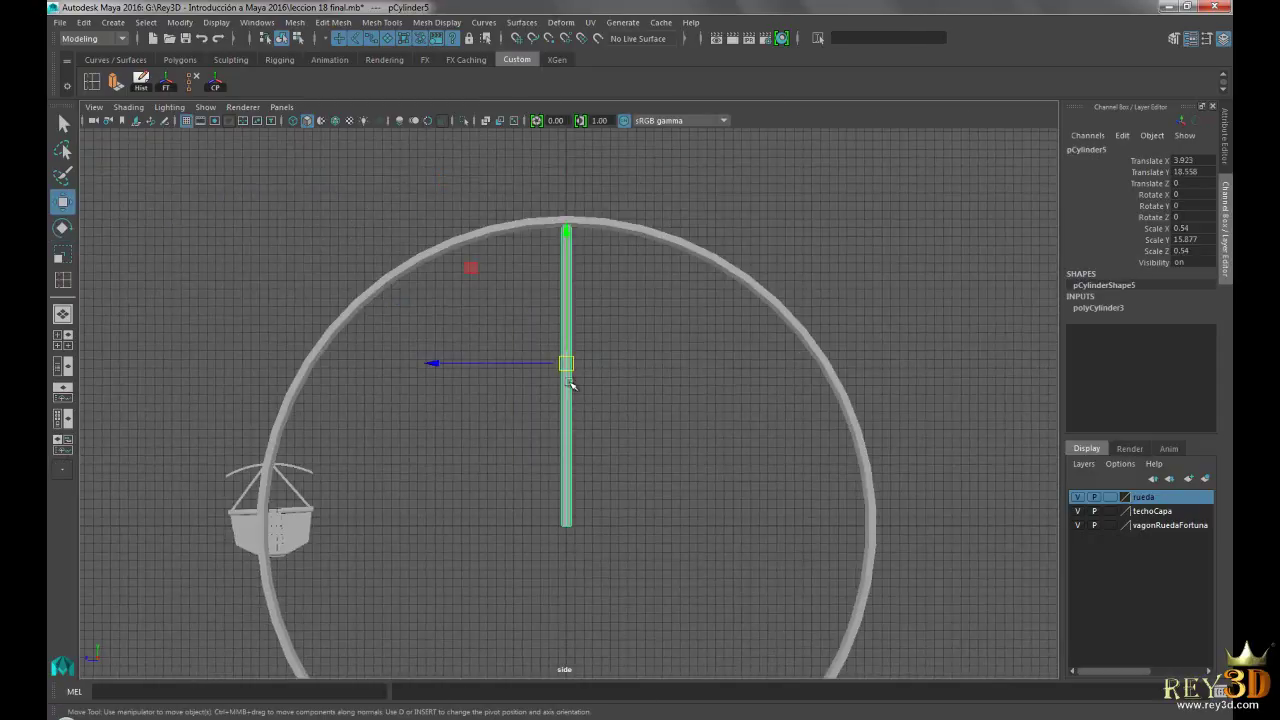
{"action": "scroll", "coordinate": [570, 385], "scroll_direction": "up", "scroll_amount": 1}
{"action": "middle_click_drag", "start_coordinate": [663, 394], "coordinate": [628, 400], "text": "alt"}
{"action": "key", "text": "d"}
{"action": "scroll", "coordinate": [680, 415], "scroll_direction": "up", "scroll_amount": 1}
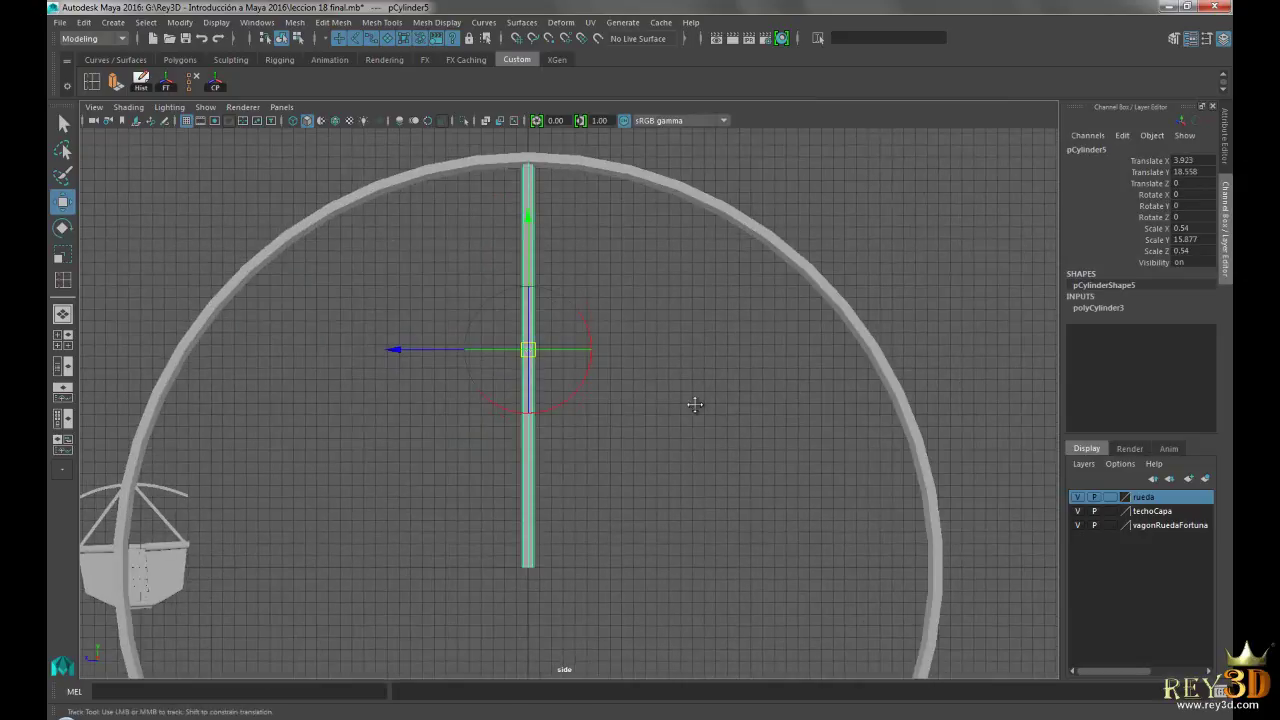
{"action": "middle_click_drag", "start_coordinate": [694, 400], "coordinate": [703, 386], "text": "alt"}
{"action": "left_click", "coordinate": [516, 39]}
Snap the spoke's pivot down to its bottom end at the hub, then exit pivot editing.
{"action": "mouse_move", "coordinate": [537, 327]}
{"action": "left_mouse_down"}
{"action": "mouse_move", "coordinate": [537, 225]}
{"action": "mouse_move", "coordinate": [533, 370]}
{"action": "left_mouse_up"}
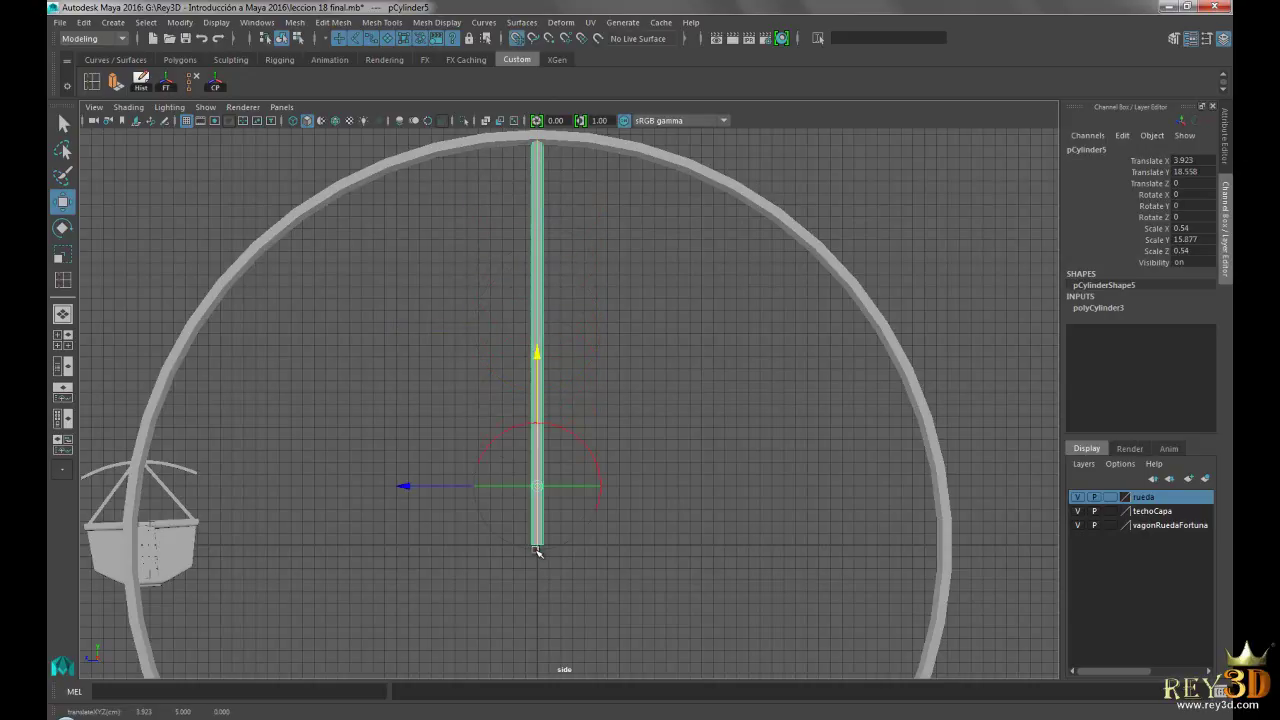
{"action": "scroll", "coordinate": [434, 400], "scroll_direction": "up", "scroll_amount": 3}
{"action": "scroll", "coordinate": [706, 366], "scroll_direction": "up", "scroll_amount": 2}
{"action": "scroll", "coordinate": [427, 329], "scroll_direction": "up", "scroll_amount": 1}
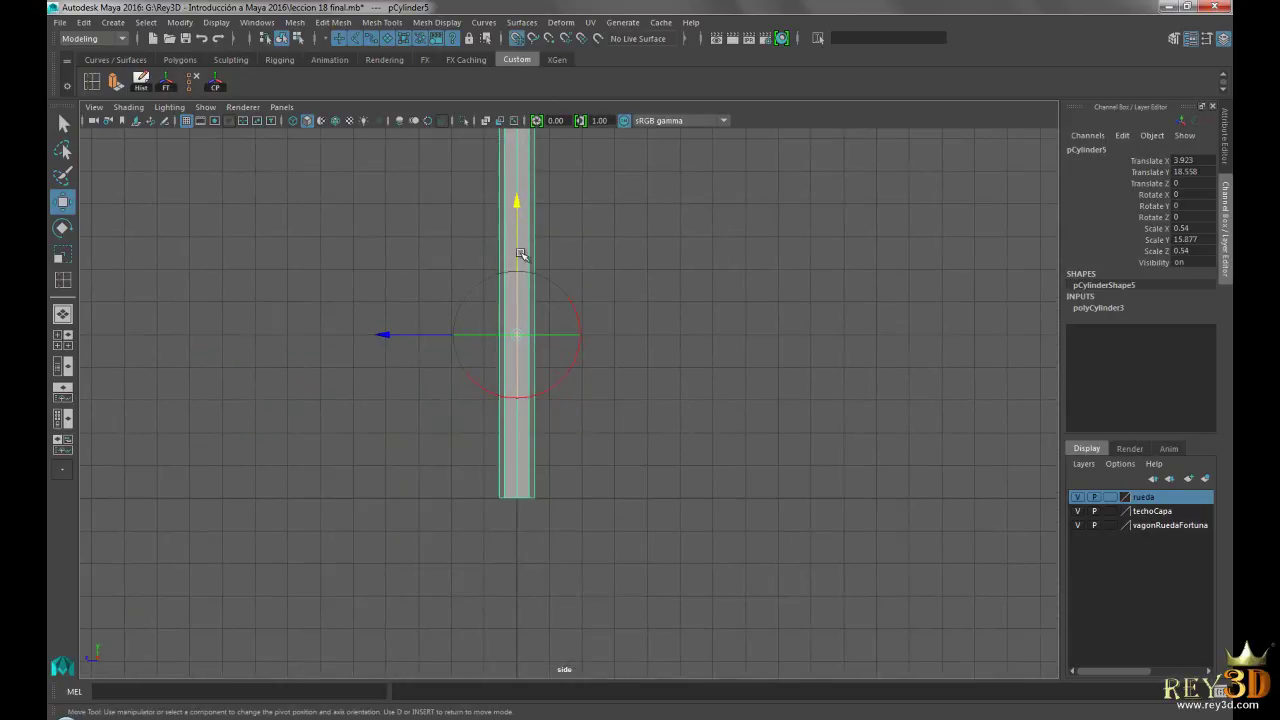
{"action": "left_click_drag", "start_coordinate": [520, 200], "coordinate": [517, 497]}
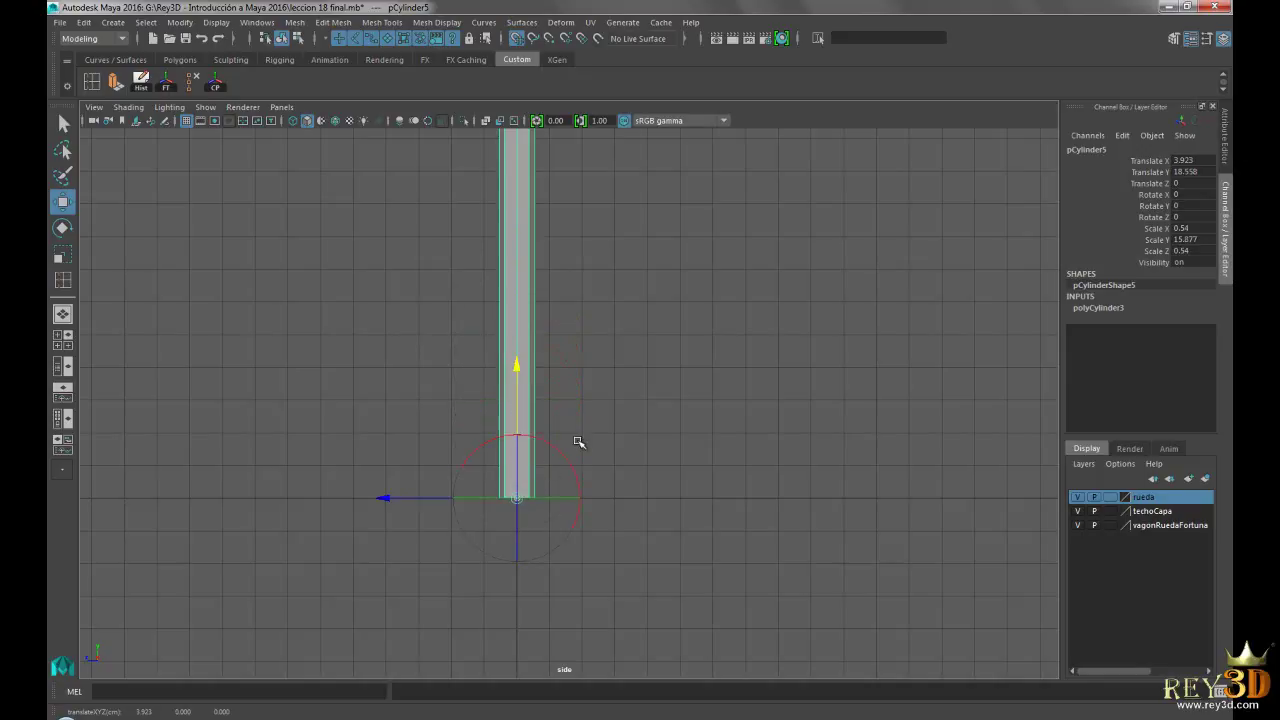
{"action": "right_click_drag", "start_coordinate": [865, 377], "coordinate": [707, 385], "text": "alt"}
{"action": "mouse_move", "coordinate": [845, 375]}
{"action": "right_mouse_down", "text": "alt"}
{"action": "mouse_move", "coordinate": [671, 317]}
{"action": "mouse_move", "coordinate": [720, 397]}
{"action": "mouse_move", "coordinate": [677, 337]}
{"action": "mouse_move", "coordinate": [702, 447]}
{"action": "mouse_move", "coordinate": [566, 417]}
{"action": "mouse_move", "coordinate": [589, 343]}
{"action": "mouse_move", "coordinate": [604, 387]}
{"action": "right_mouse_up", "text": "alt"}
{"action": "middle_click_drag", "start_coordinate": [604, 387], "coordinate": [600, 391], "text": "alt"}
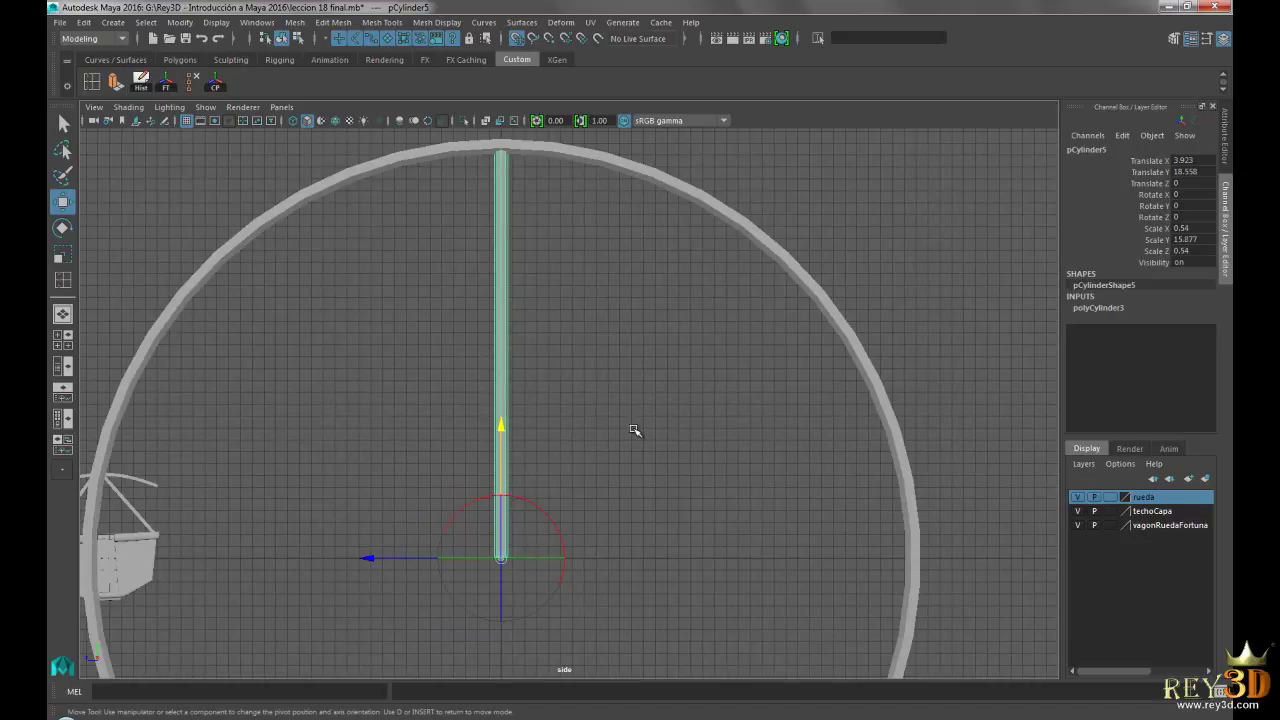
{"action": "key", "text": "d"}
{"action": "mouse_move", "coordinate": [634, 430]}
{"action": "right_mouse_down", "text": "alt"}
{"action": "mouse_move", "coordinate": [654, 437]}
{"action": "mouse_move", "coordinate": [632, 424]}
{"action": "right_mouse_up", "text": "alt"}
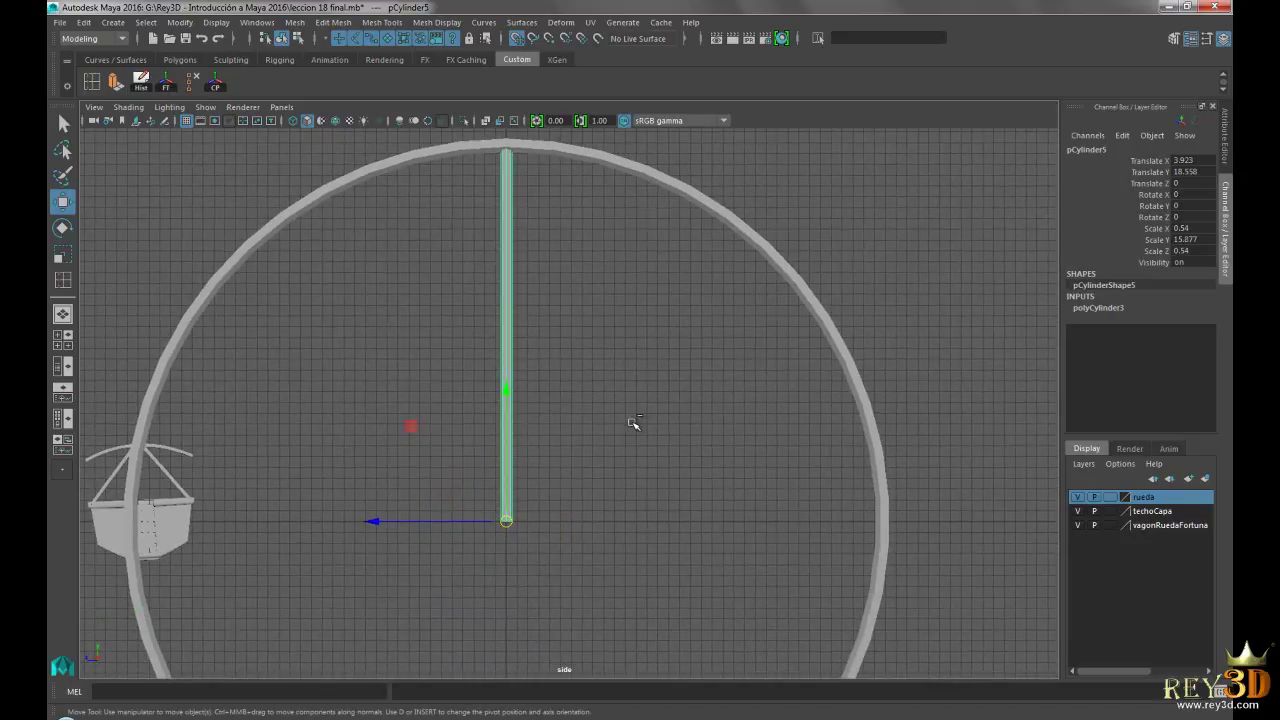
Duplicate the spoke and rotate the copy about -24 degrees on X around the hub.
{"action": "key", "text": "ctrl+d"}
{"action": "middle_click_drag", "start_coordinate": [656, 435], "coordinate": [642, 403], "text": "alt"}
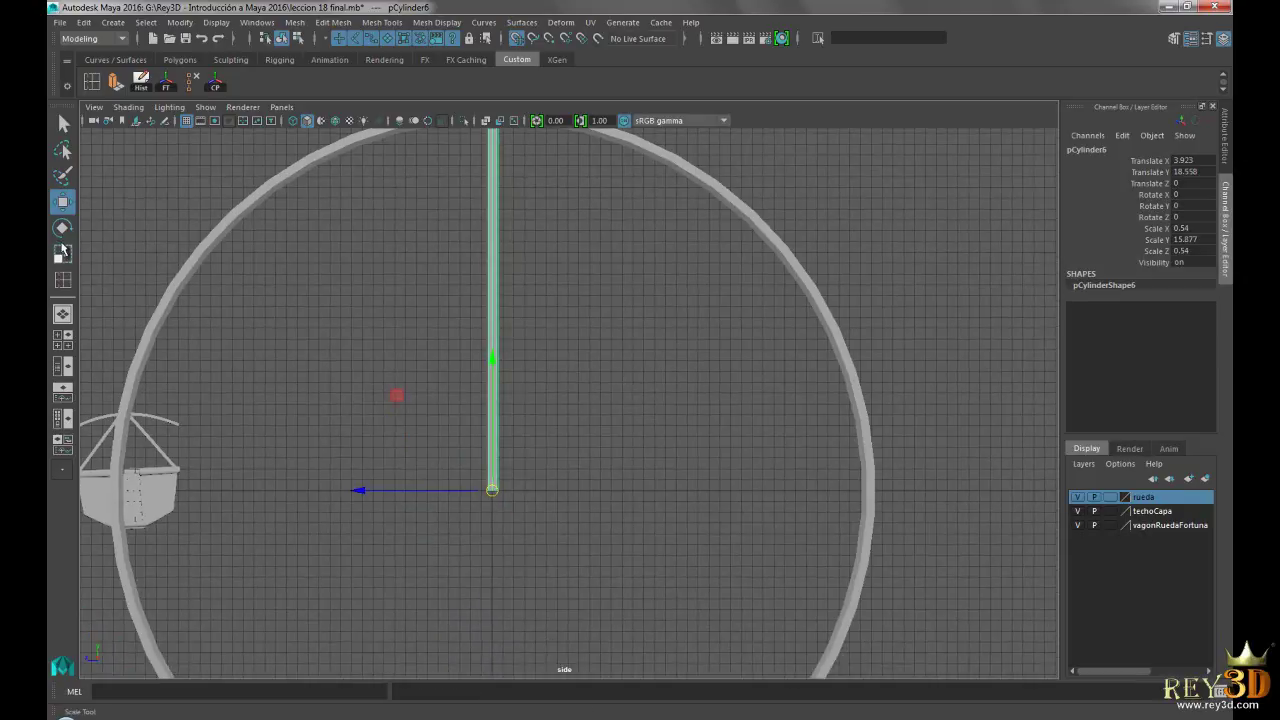
{"action": "left_click", "coordinate": [62, 228]}
{"action": "left_click_drag", "start_coordinate": [557, 374], "coordinate": [589, 423]}
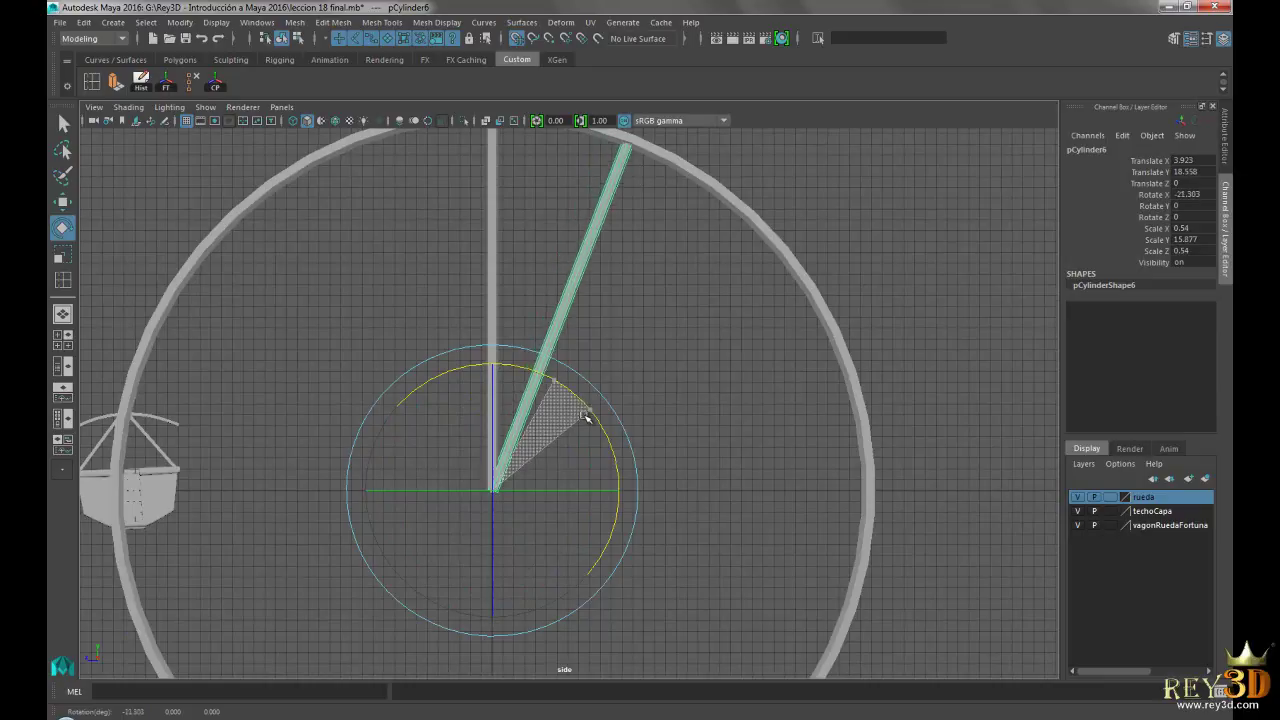
{"action": "scroll", "coordinate": [689, 457], "scroll_direction": "down", "scroll_amount": 3}
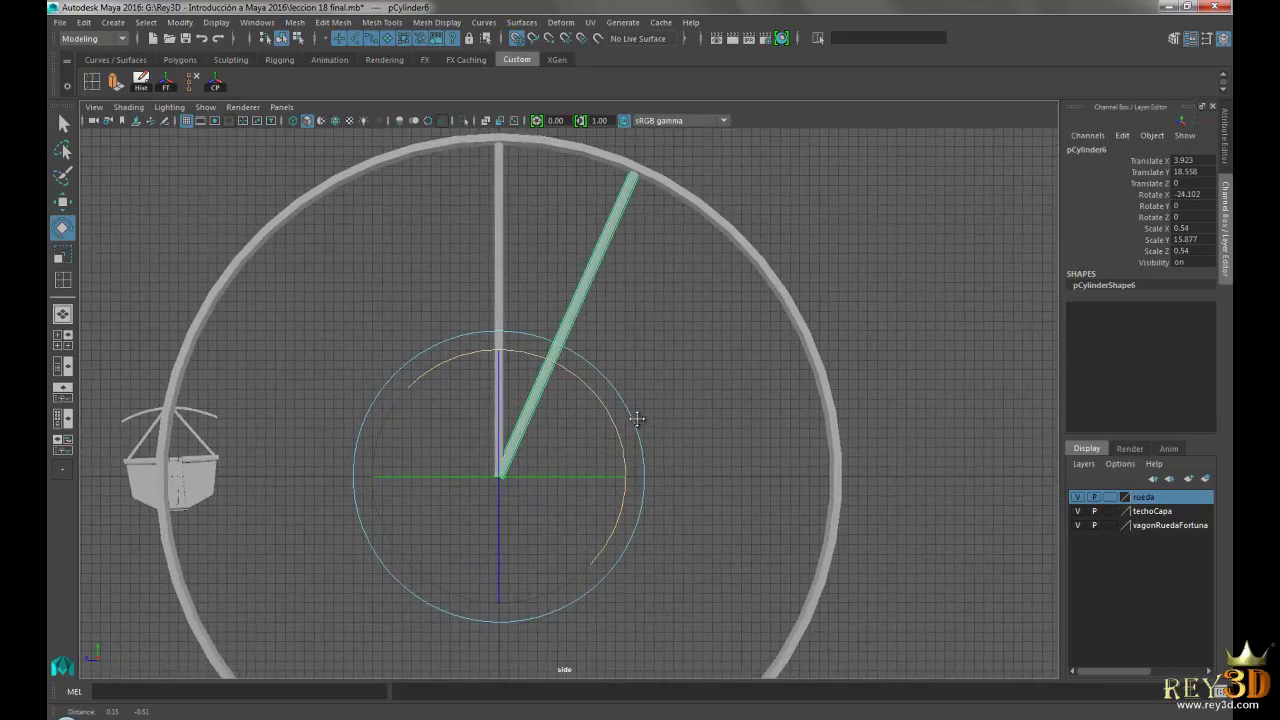
{"action": "middle_click_drag", "start_coordinate": [634, 420], "coordinate": [620, 391], "text": "alt"}
Duplicate again and rotate the third spoke to about -46 degrees on X.
{"action": "key", "text": "ctrl+d"}
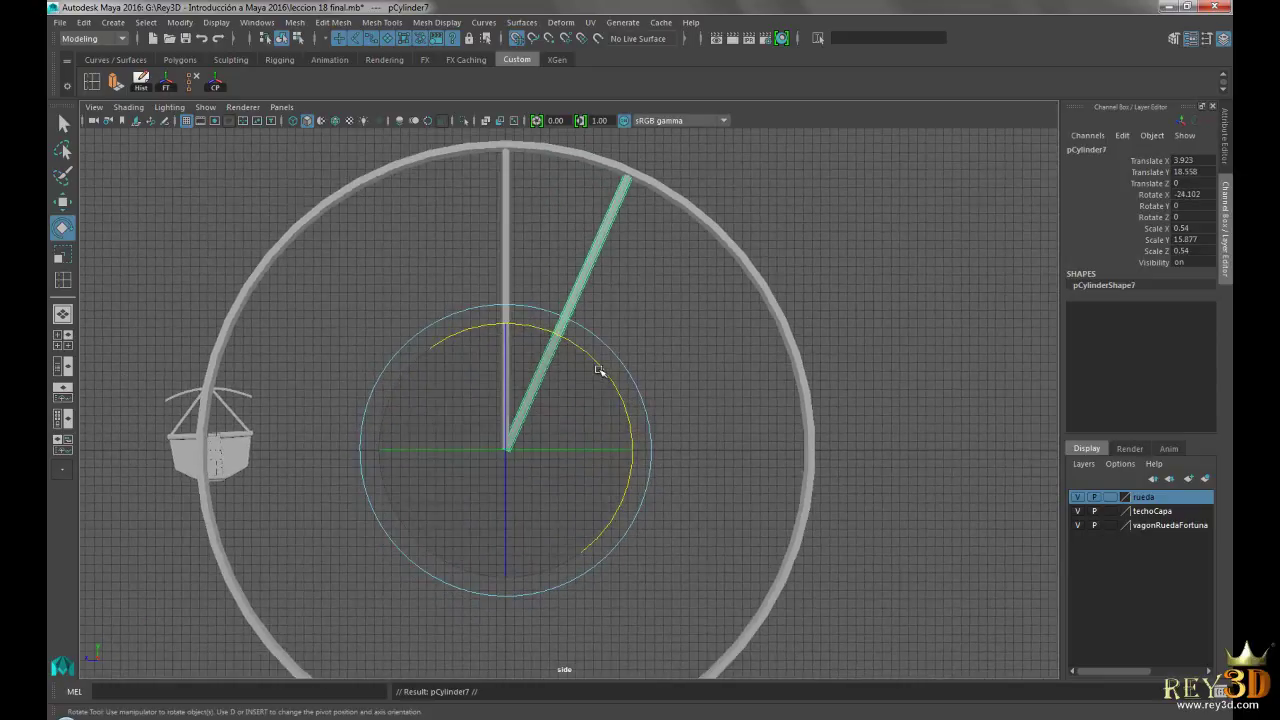
{"action": "left_click_drag", "start_coordinate": [600, 368], "coordinate": [620, 410]}
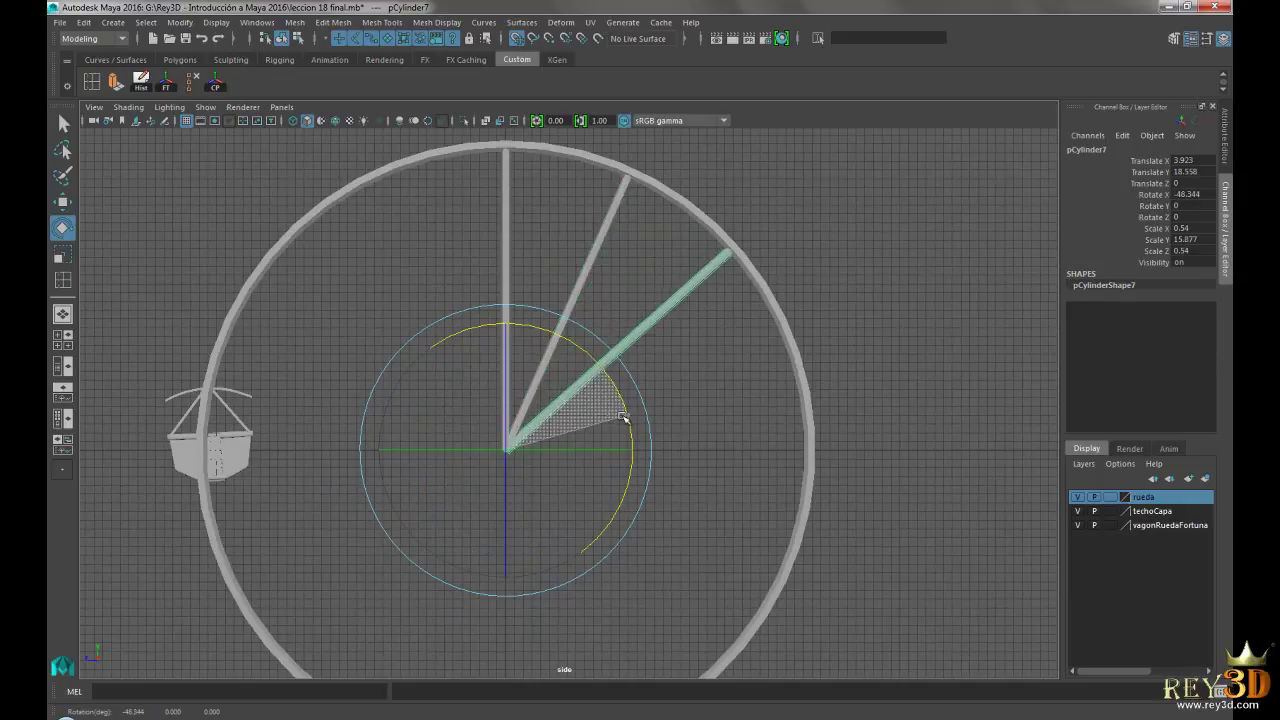
{"action": "left_click", "coordinate": [905, 393]}
{"action": "scroll", "coordinate": [563, 509], "scroll_direction": "down", "scroll_amount": 3}
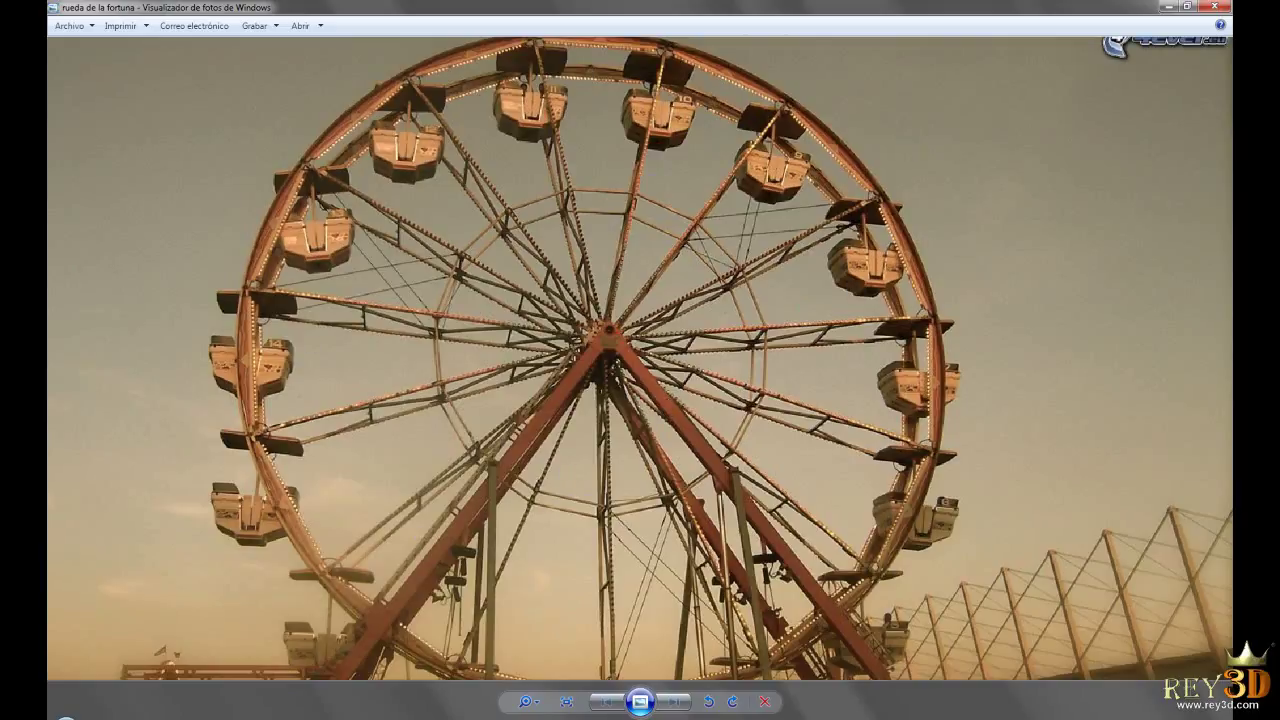
{"action": "key", "text": "alt+Tab"}
{"action": "scroll", "coordinate": [760, 410], "scroll_direction": "down", "scroll_amount": 2}
Orbit the perspective view around the three-spoke wheel and select the third spoke.
{"action": "key", "text": "space"}
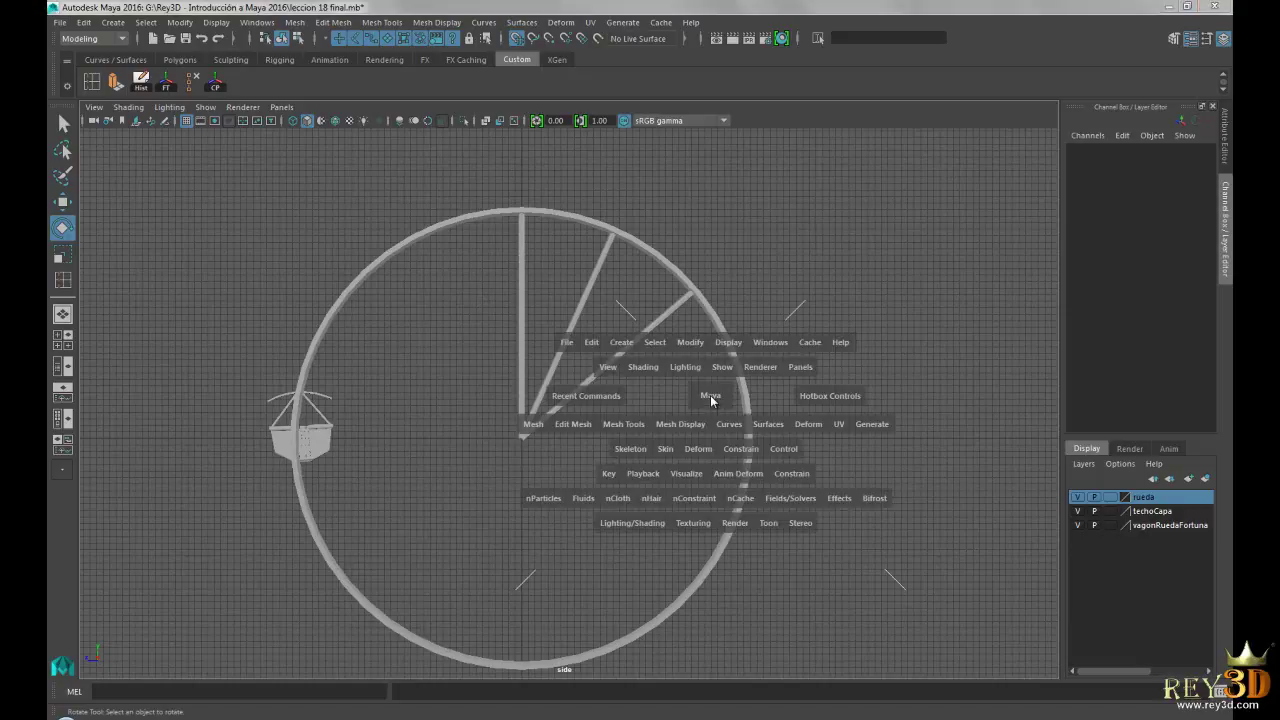
{"action": "key", "text": "space"}
{"action": "key", "text": "space"}
{"action": "right_click_drag", "start_coordinate": [849, 337], "coordinate": [649, 349], "text": "alt"}
{"action": "mouse_move", "coordinate": [649, 349]}
{"action": "left_mouse_down", "text": "alt"}
{"action": "mouse_move", "coordinate": [775, 360]}
{"action": "mouse_move", "coordinate": [686, 323]}
{"action": "mouse_move", "coordinate": [780, 320]}
{"action": "mouse_move", "coordinate": [514, 329]}
{"action": "mouse_move", "coordinate": [654, 351]}
{"action": "mouse_move", "coordinate": [606, 343]}
{"action": "mouse_move", "coordinate": [641, 354]}
{"action": "left_mouse_up", "text": "alt"}
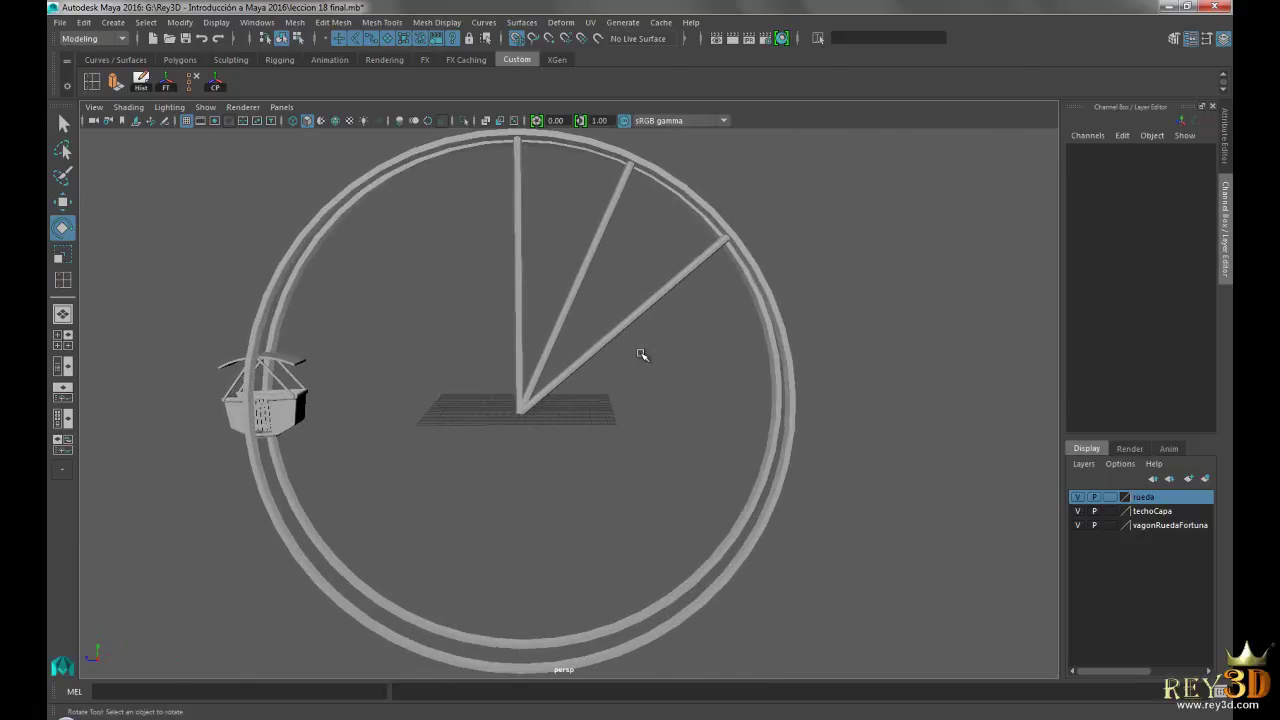
{"action": "scroll", "coordinate": [671, 274], "scroll_direction": "down", "scroll_amount": 3}
{"action": "mouse_move", "coordinate": [671, 274]}
{"action": "left_mouse_down", "text": "alt"}
{"action": "mouse_move", "coordinate": [573, 317]}
{"action": "mouse_move", "coordinate": [553, 380]}
{"action": "mouse_move", "coordinate": [623, 306]}
{"action": "mouse_move", "coordinate": [612, 365]}
{"action": "left_mouse_up", "text": "alt"}
{"action": "scroll", "coordinate": [573, 317], "scroll_direction": "up", "scroll_amount": 2}
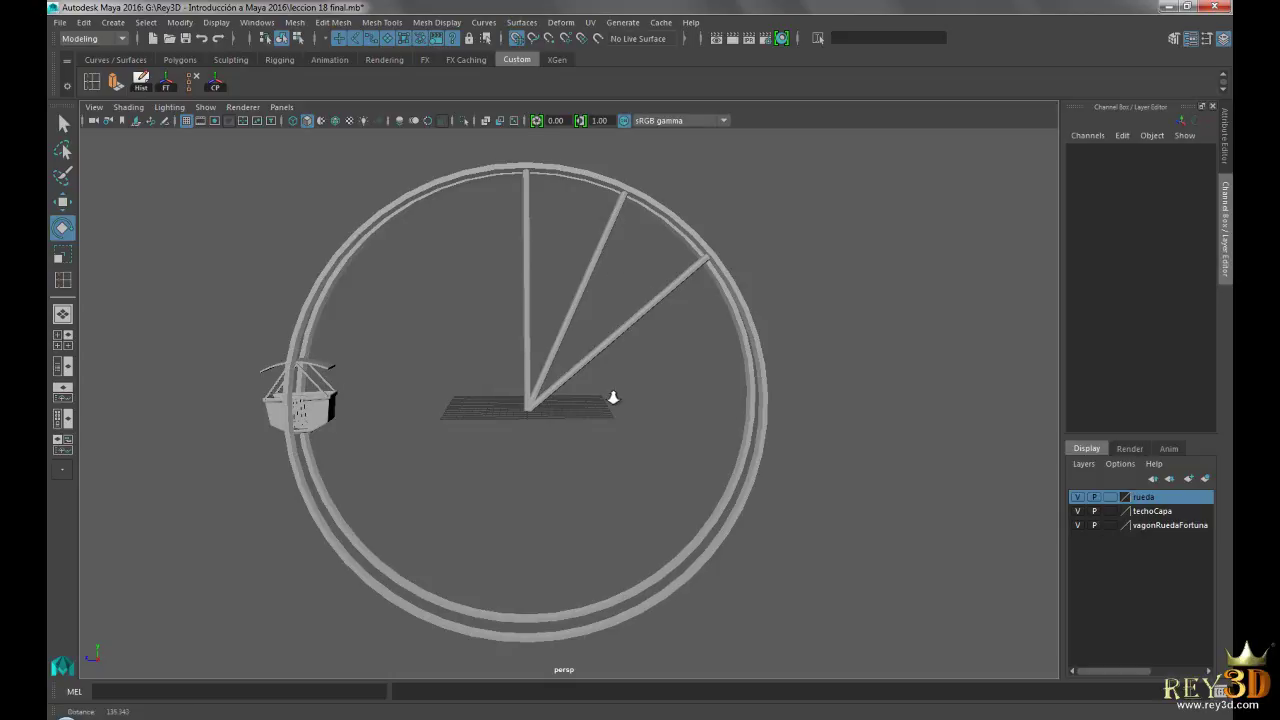
{"action": "scroll", "coordinate": [611, 400], "scroll_direction": "up", "scroll_amount": 2}
{"action": "left_click", "coordinate": [640, 300]}
Duplicate and rotate two more spokes downward around the hub, the last just below horizontal.
{"action": "key", "text": "ctrl+d"}
{"action": "left_click_drag", "start_coordinate": [607, 311], "coordinate": [632, 370]}
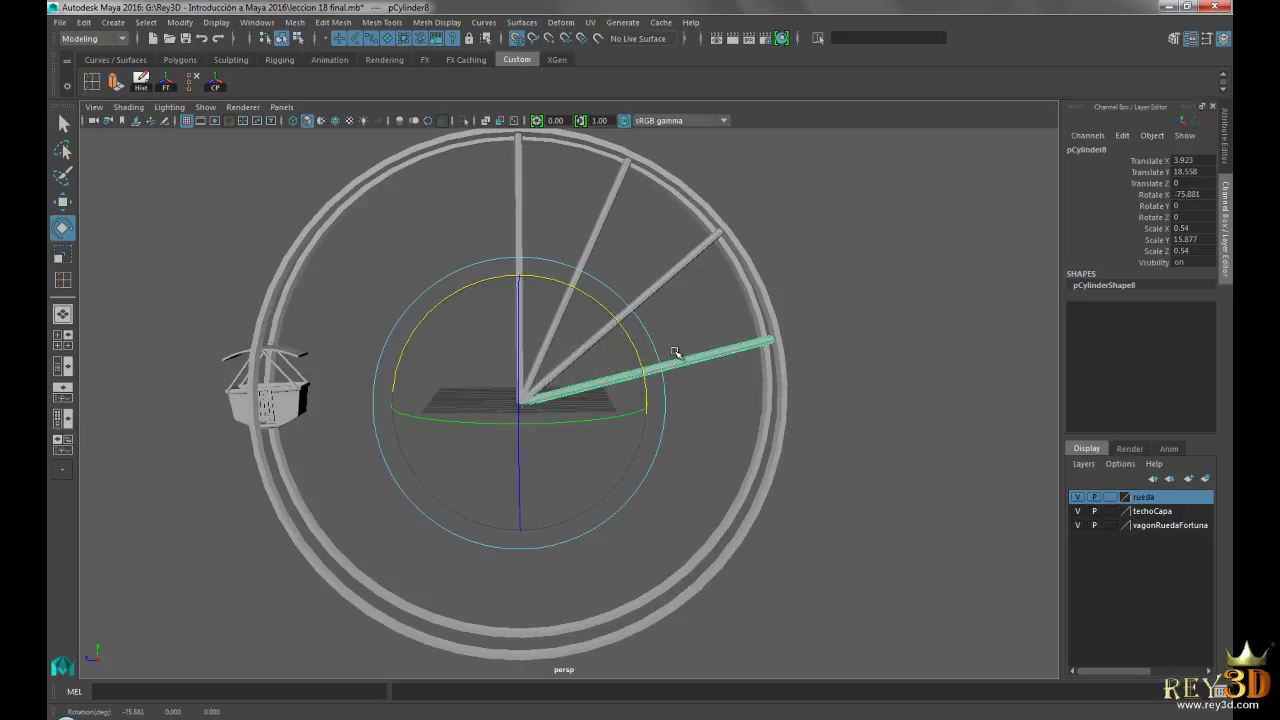
{"action": "key", "text": "ctrl+d"}
{"action": "left_click_drag", "start_coordinate": [634, 349], "coordinate": [643, 408]}
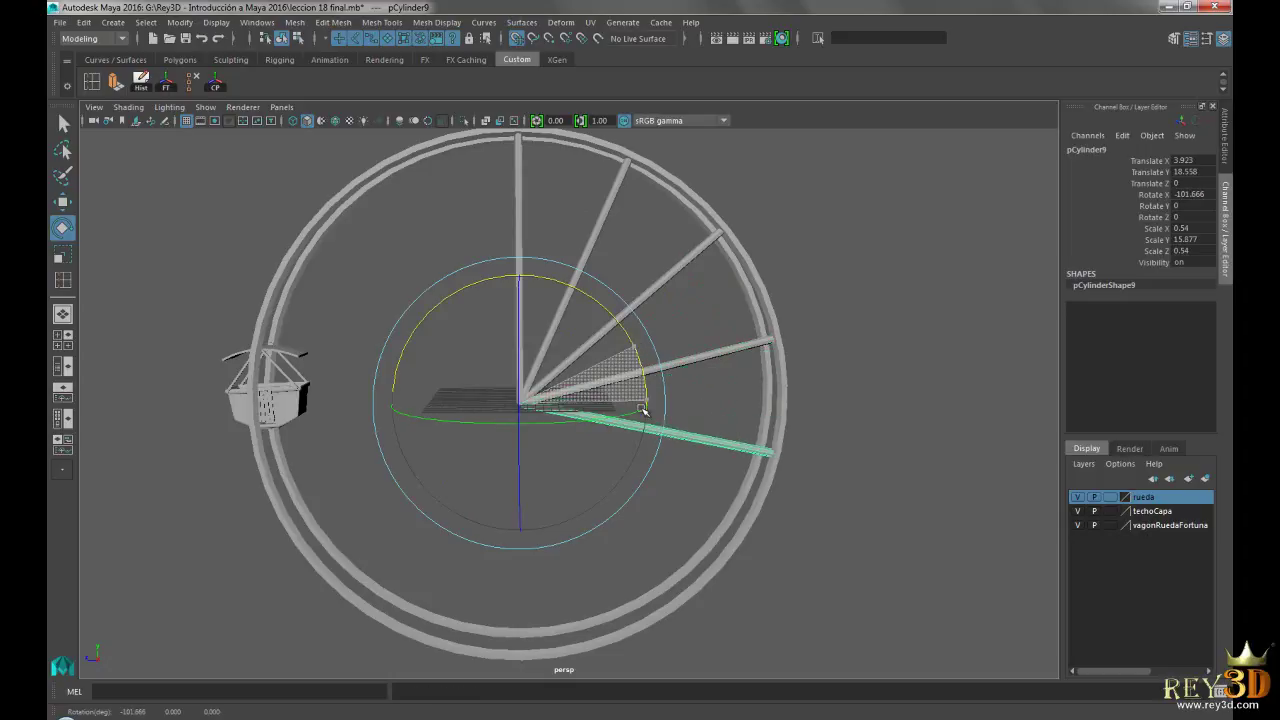
{"action": "left_click_drag", "start_coordinate": [760, 363], "coordinate": [745, 368], "text": "alt"}
{"action": "left_click", "coordinate": [740, 370]}
{"action": "scroll", "coordinate": [738, 371], "scroll_direction": "down", "scroll_amount": 3}
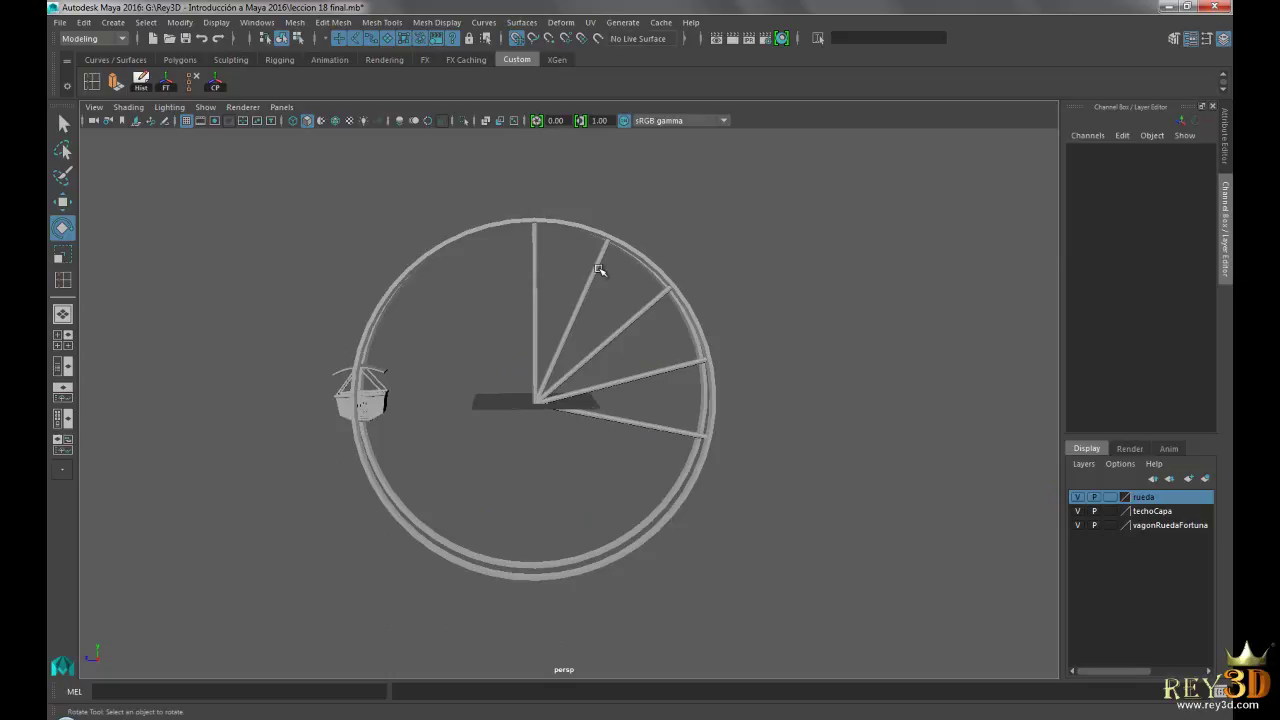
{"action": "mouse_move", "coordinate": [731, 363]}
{"action": "left_mouse_down", "text": "alt"}
{"action": "mouse_move", "coordinate": [730, 349]}
{"action": "mouse_move", "coordinate": [703, 366]}
{"action": "left_mouse_up", "text": "alt"}
{"action": "mouse_move", "coordinate": [602, 348]}
{"action": "left_mouse_down", "text": "alt"}
{"action": "mouse_move", "coordinate": [666, 363]}
{"action": "mouse_move", "coordinate": [700, 314]}
{"action": "left_mouse_up", "text": "alt"}
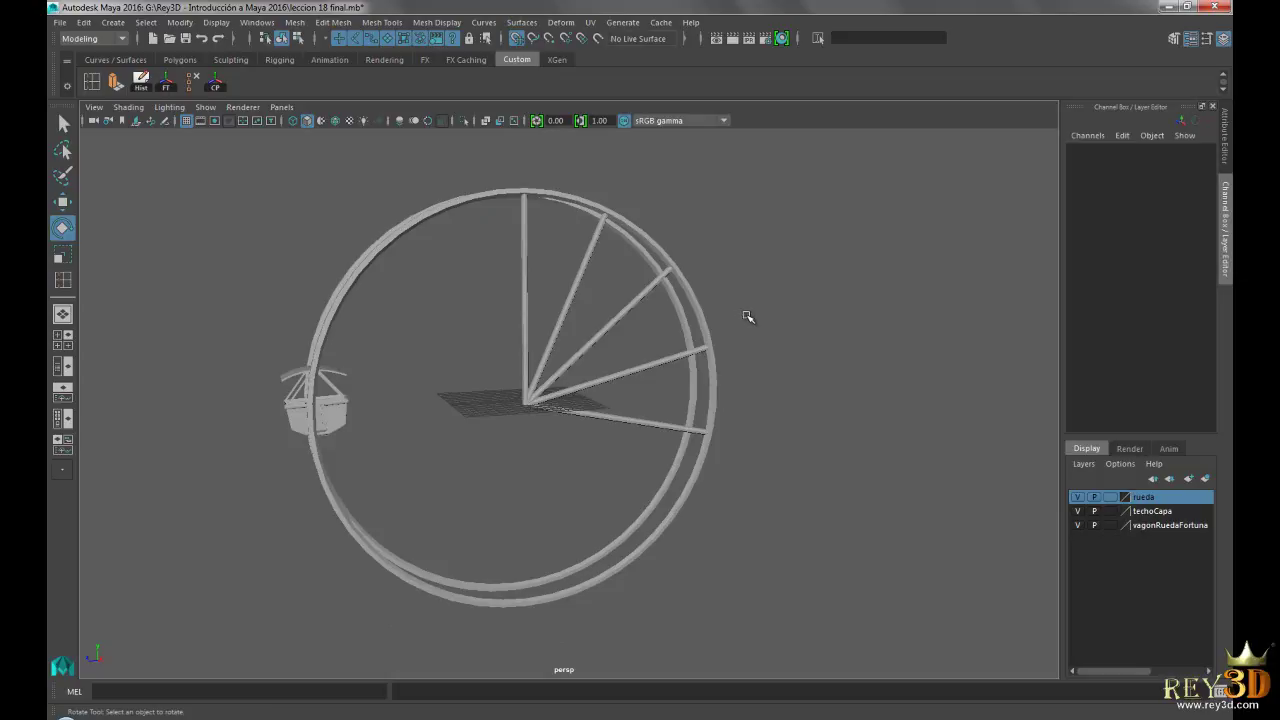